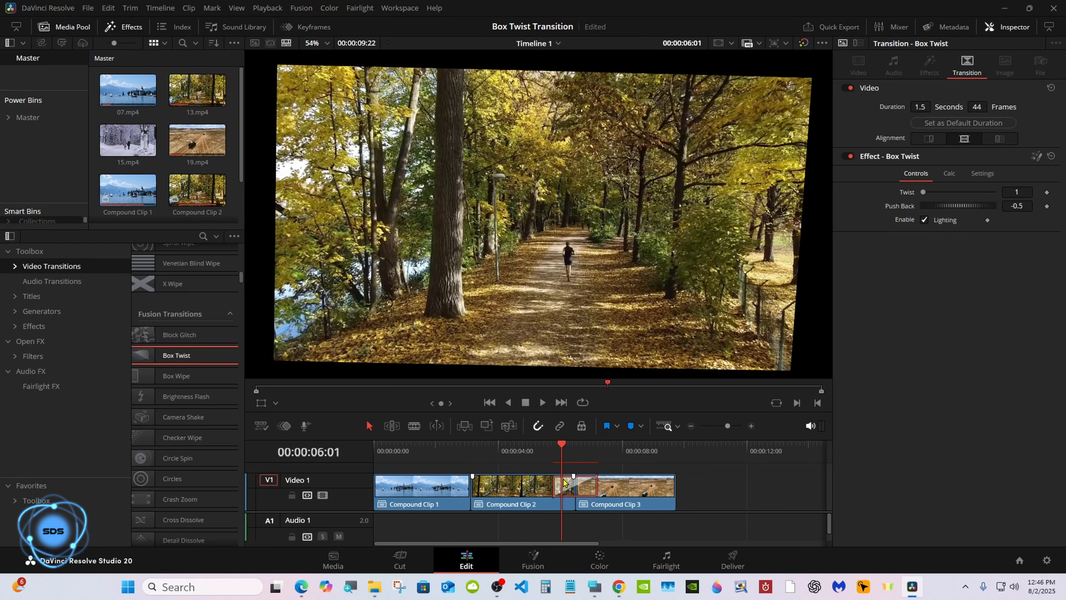
- Turn off Lighting for Box Twist and open its nodes on the Fusion page
click(923, 220)
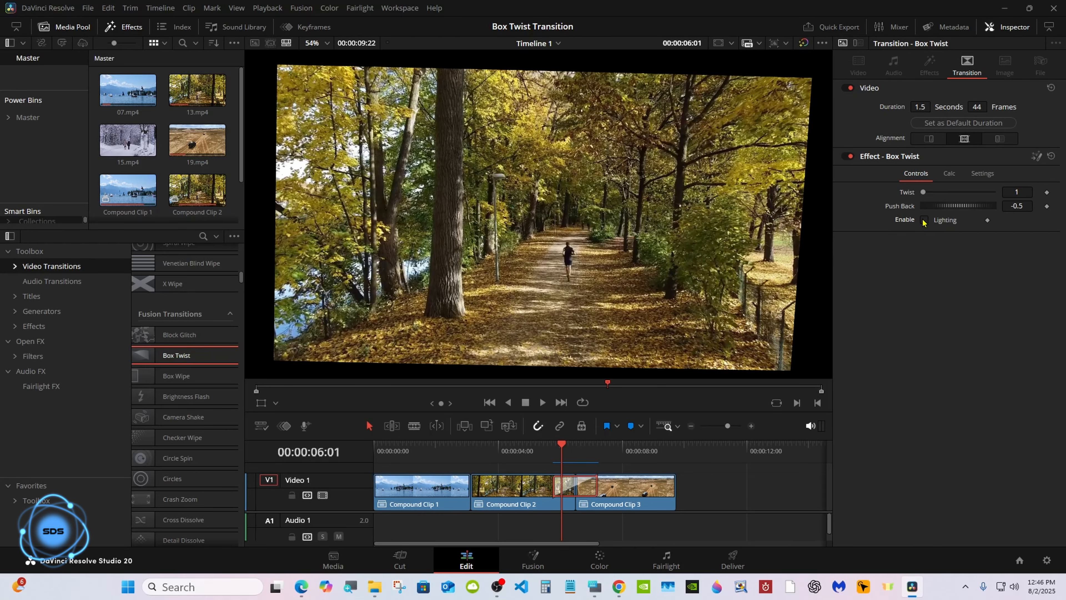
click(1037, 156)
- Spread out MediaOut1 and BoxTwist, then ungroup BoxTwist into its internal nodes
drag(287, 476, 579, 433)
drag(149, 480, 342, 439)
right_click(345, 436)
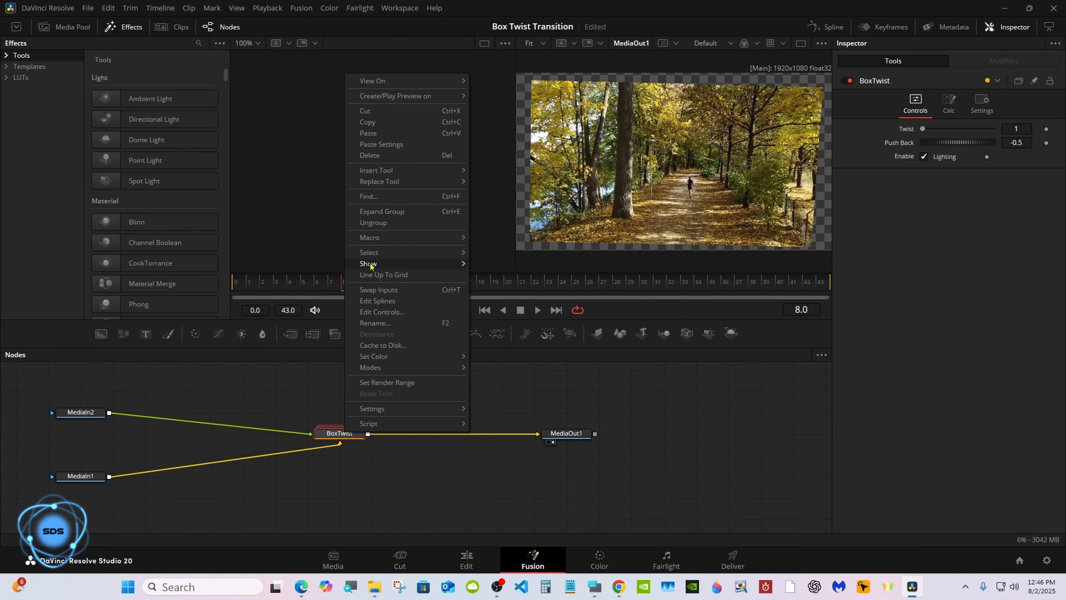
click(373, 223)
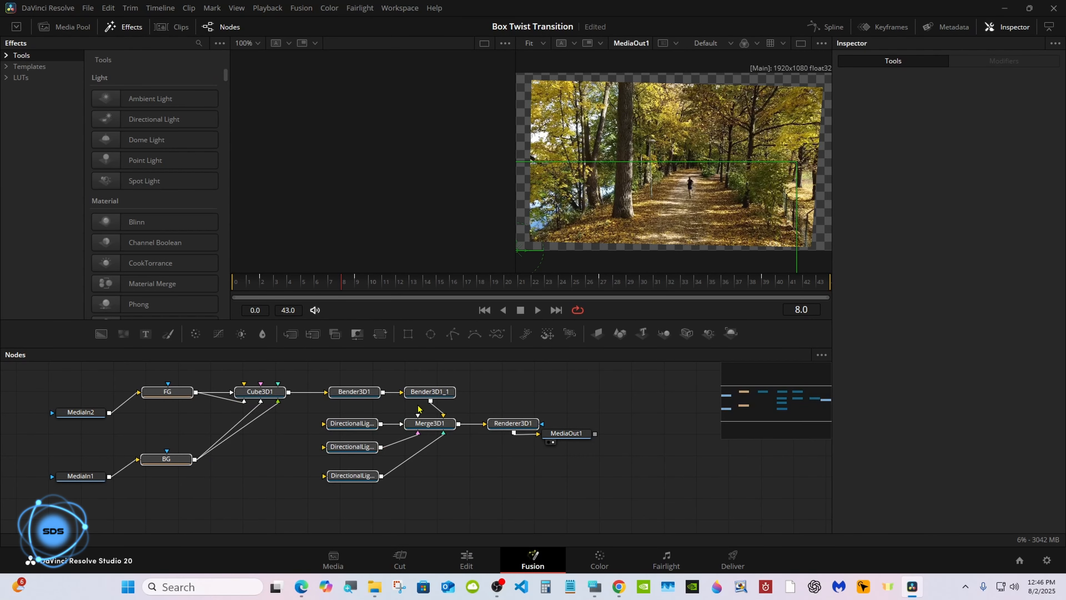
drag(421, 425, 428, 435)
drag(568, 436, 632, 439)
- Show Merge3D1 in the left viewer, fit it, and orbit the cube to a lower angle
drag(436, 432, 412, 197)
right_click(411, 195)
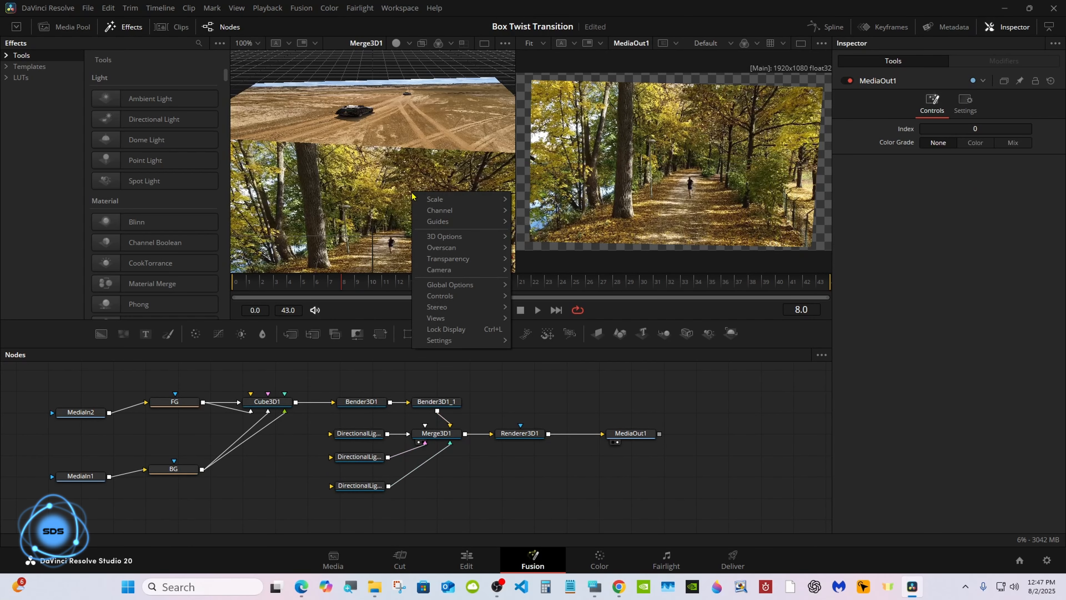
mouse_move(439, 200)
click(539, 200)
drag(531, 433, 545, 454)
click(595, 587)
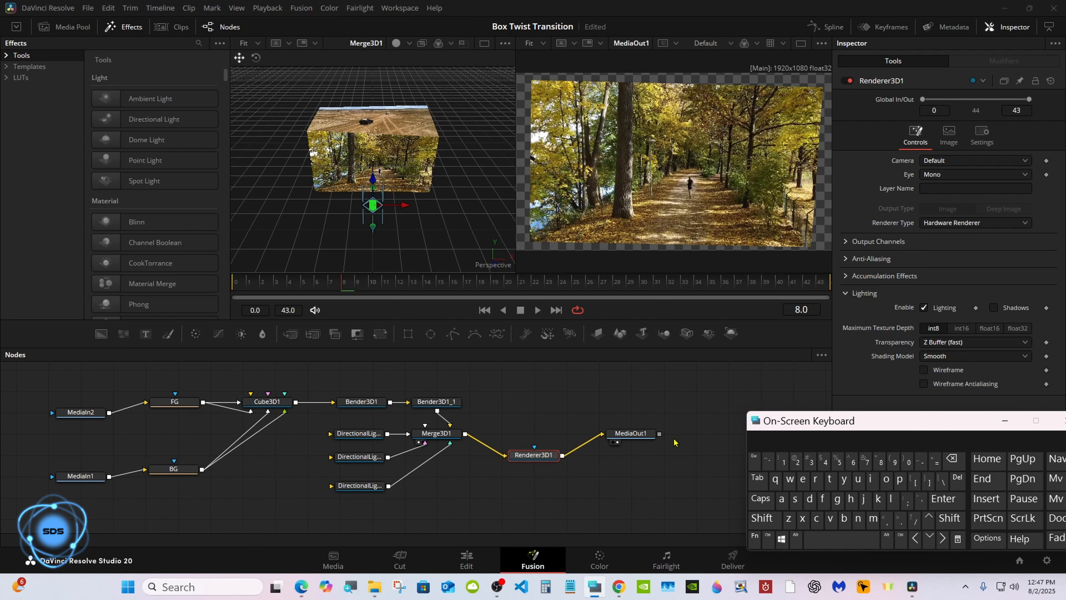
click(717, 519)
click(760, 519)
drag(346, 249, 515, 137)
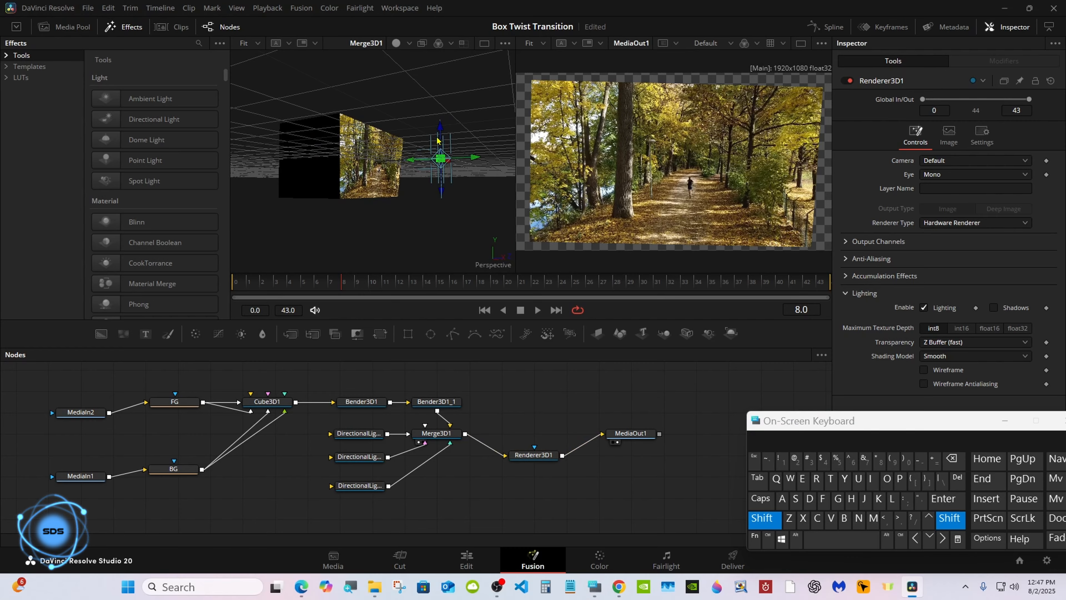
drag(425, 202, 399, 219)
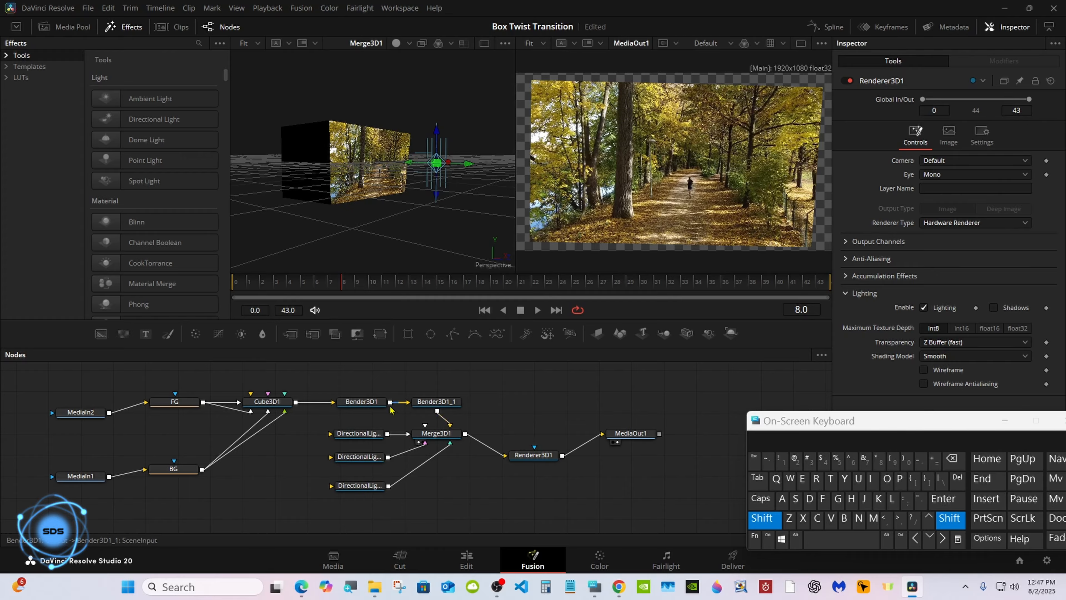
click(755, 522)
- Inspect the FG transform and Bender3D1 twist settings, then return to the Edit page
drag(179, 402, 184, 391)
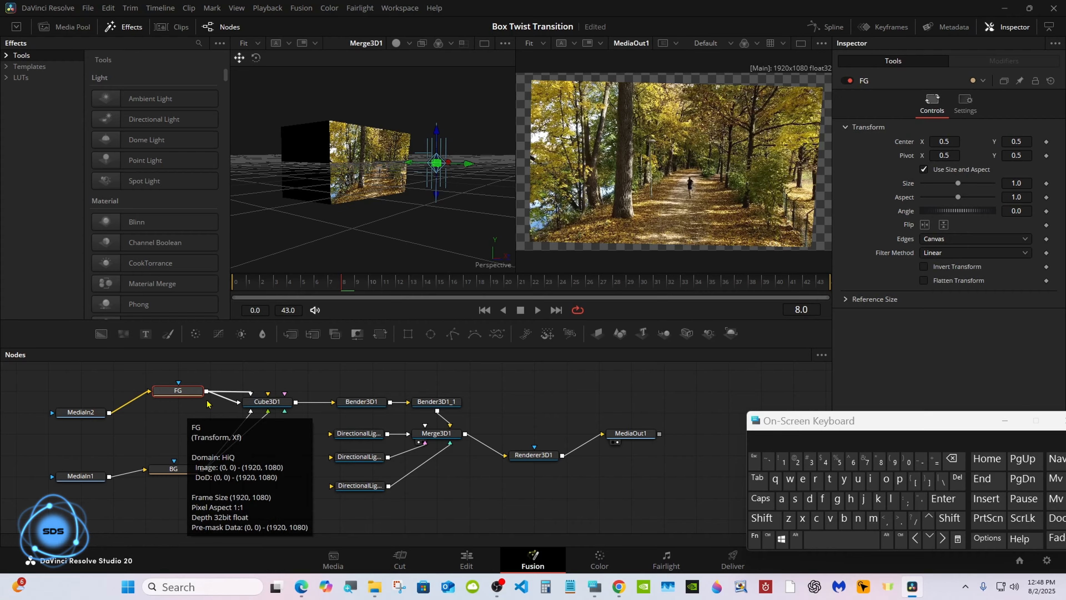
click(353, 402)
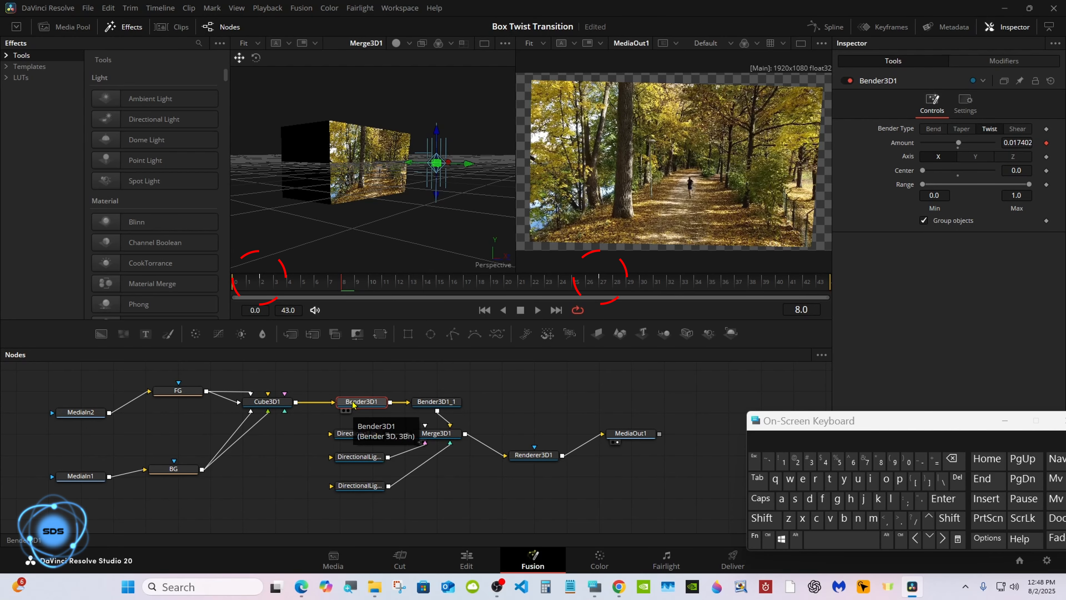
click(463, 558)
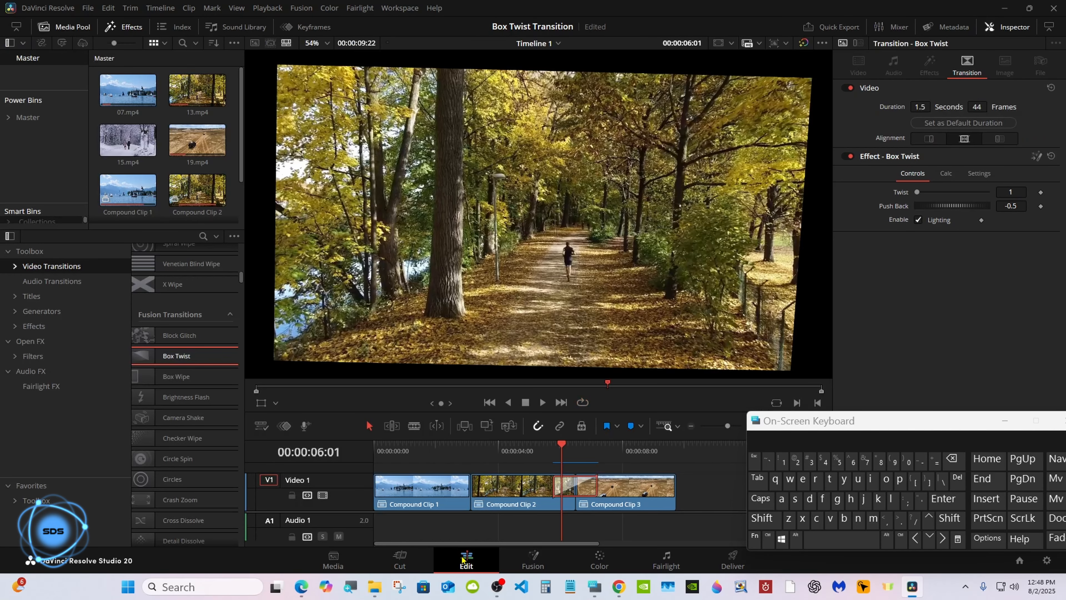
- Delete the Box Twist transition from the timeline
click(562, 475)
right_click(561, 486)
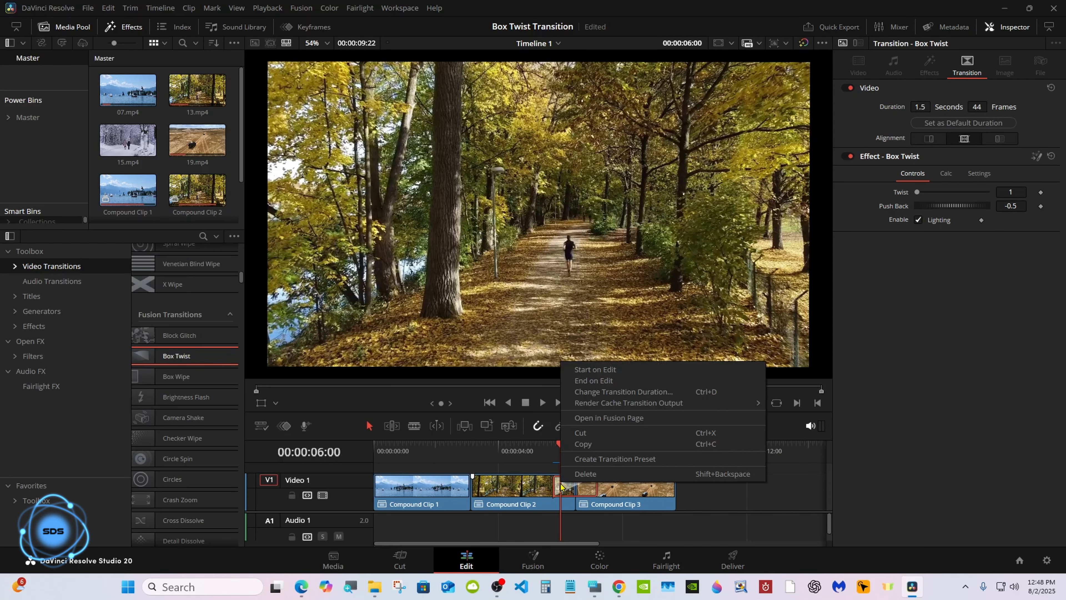
click(586, 474)
- Place a Cross Dissolve between Compound Clip 1 and 2 and convert it to a Fusion transition
click(440, 446)
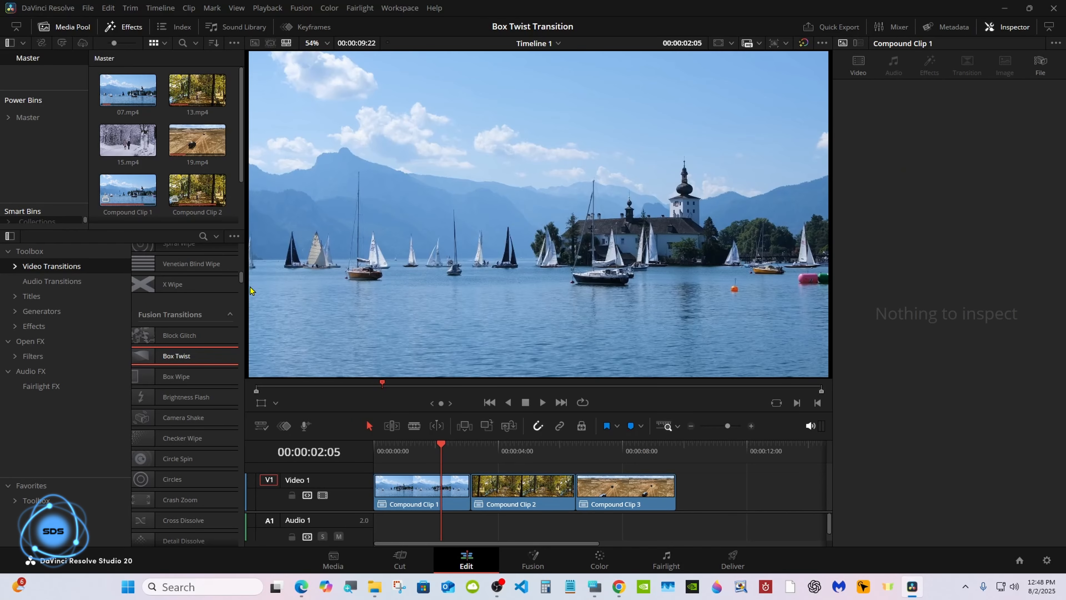
scroll(198, 315, up, 15)
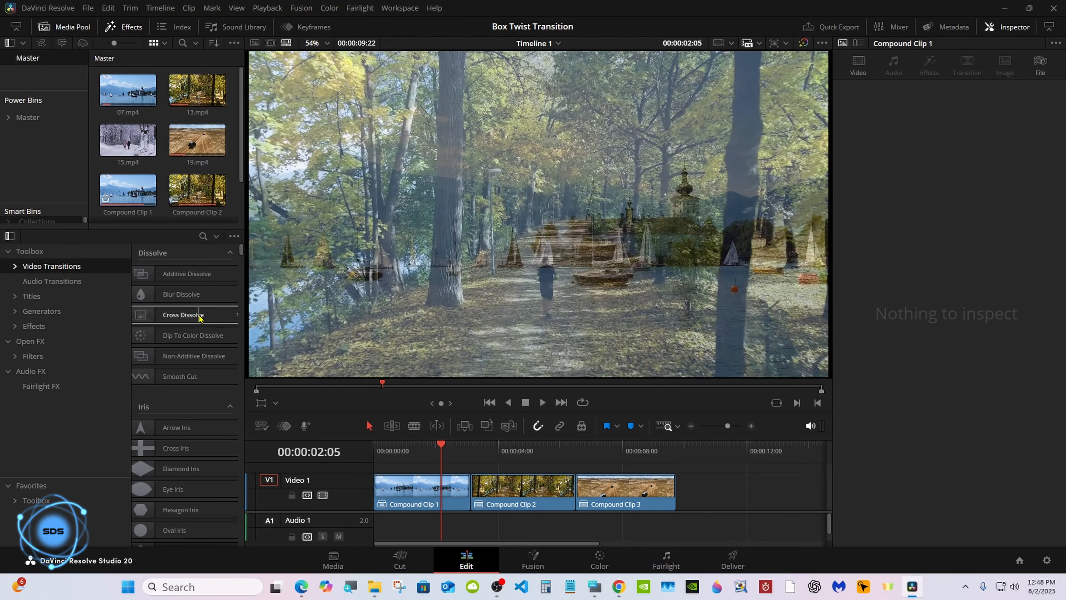
drag(199, 317, 457, 484)
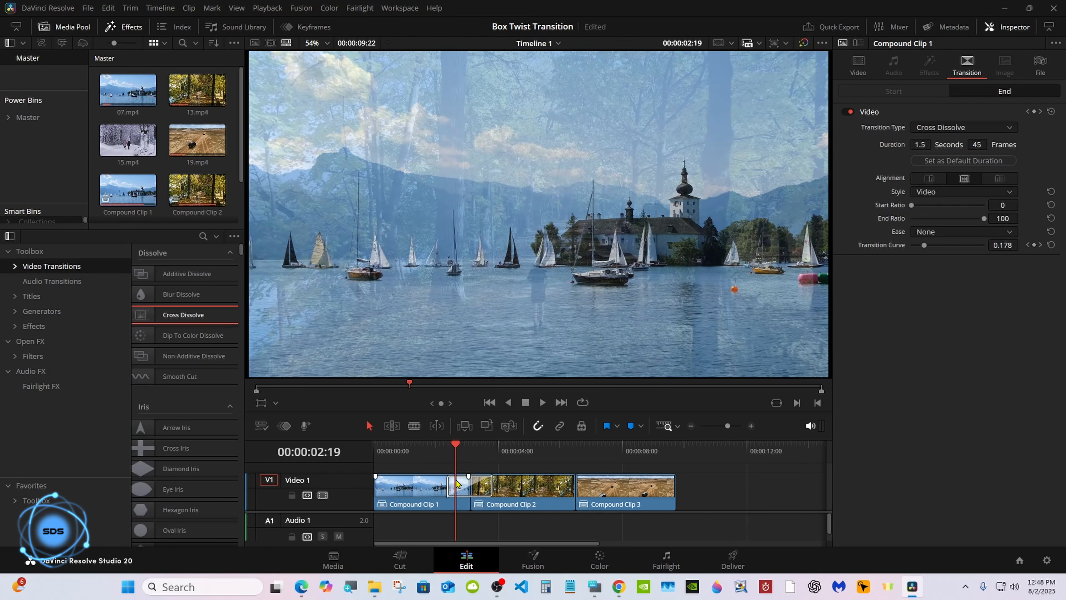
right_click(457, 483)
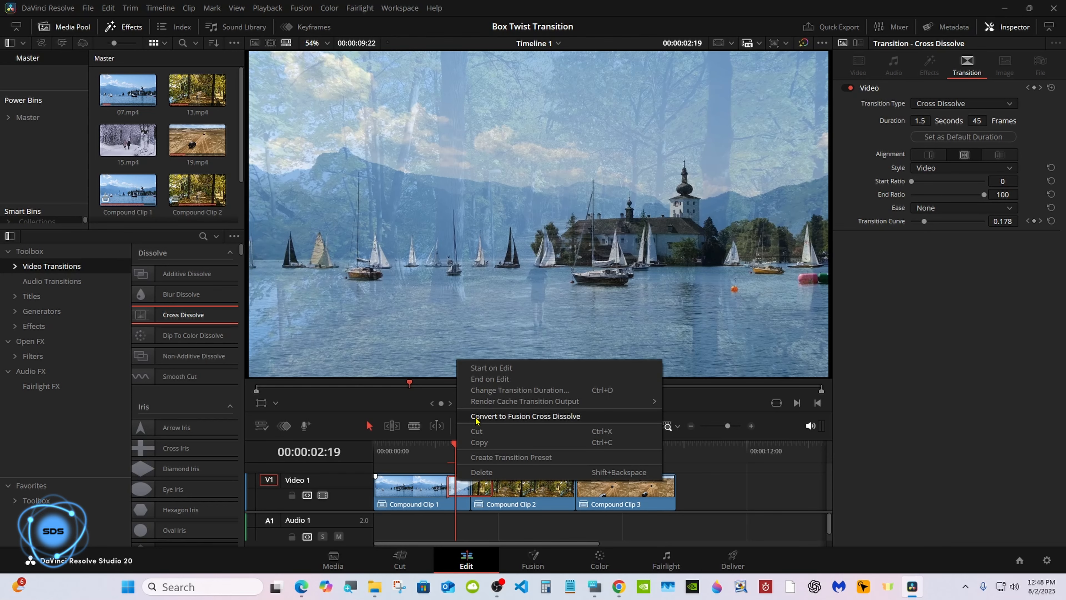
click(476, 415)
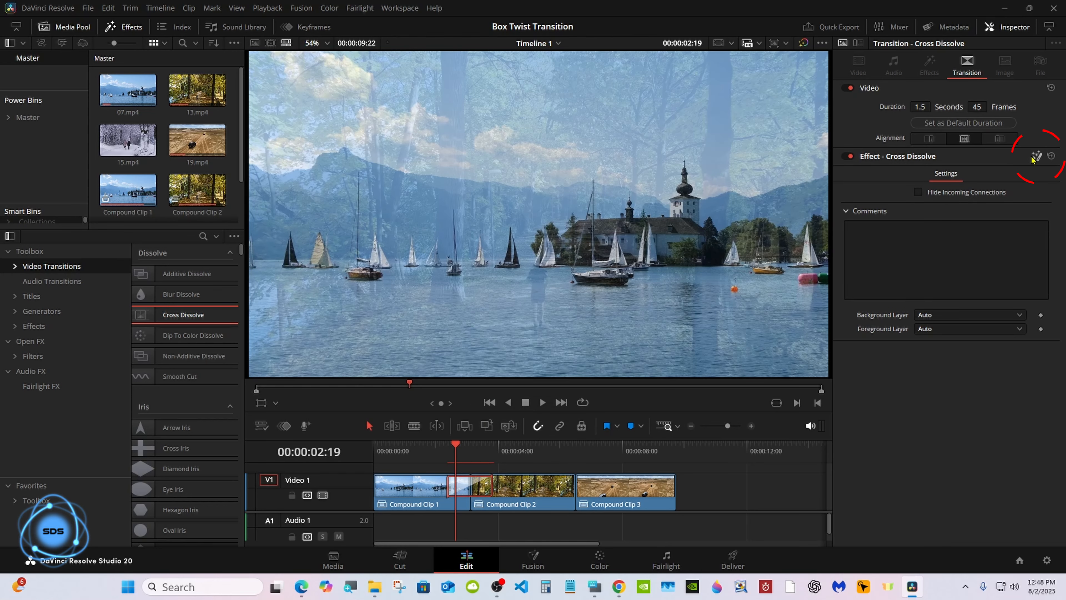
- In Fusion, delete the CrossDissolve node, unplug MediaIn1 from MediaOut1, and place MediaIn2 below
click(532, 561)
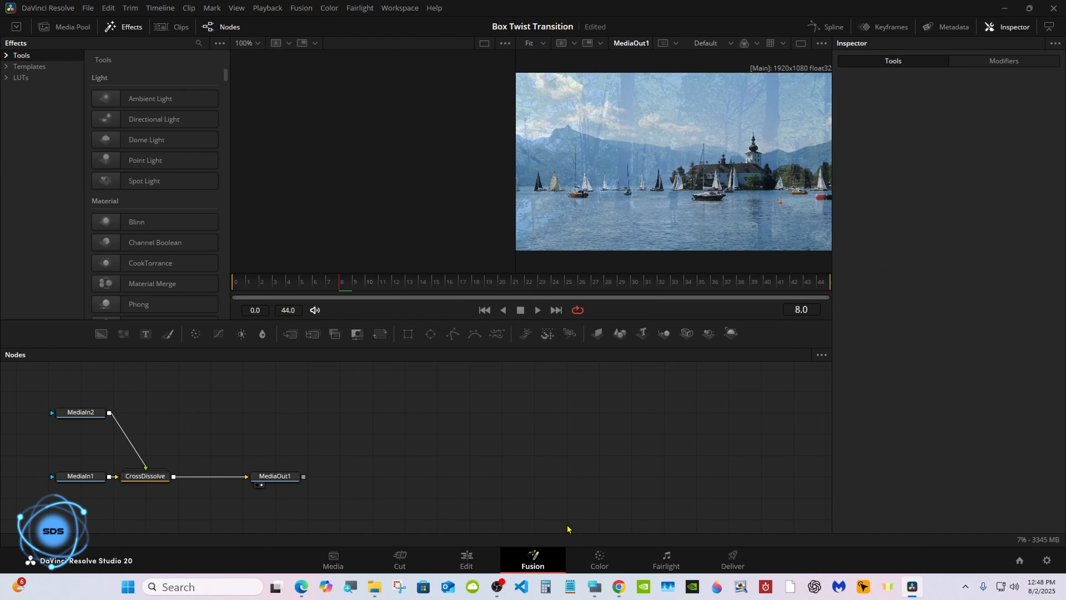
drag(275, 487, 631, 446)
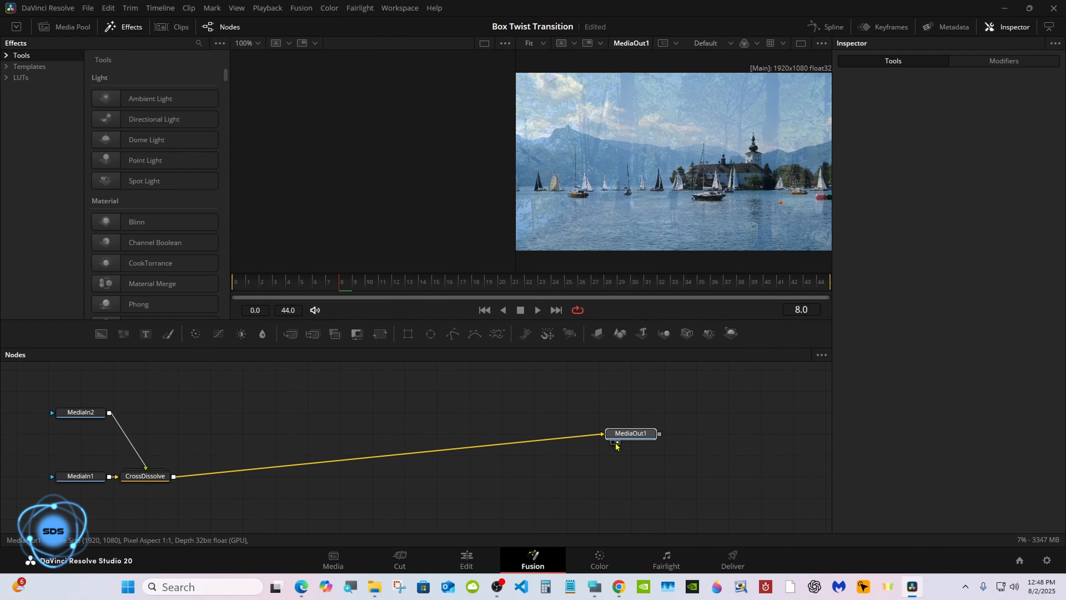
drag(134, 486, 393, 443)
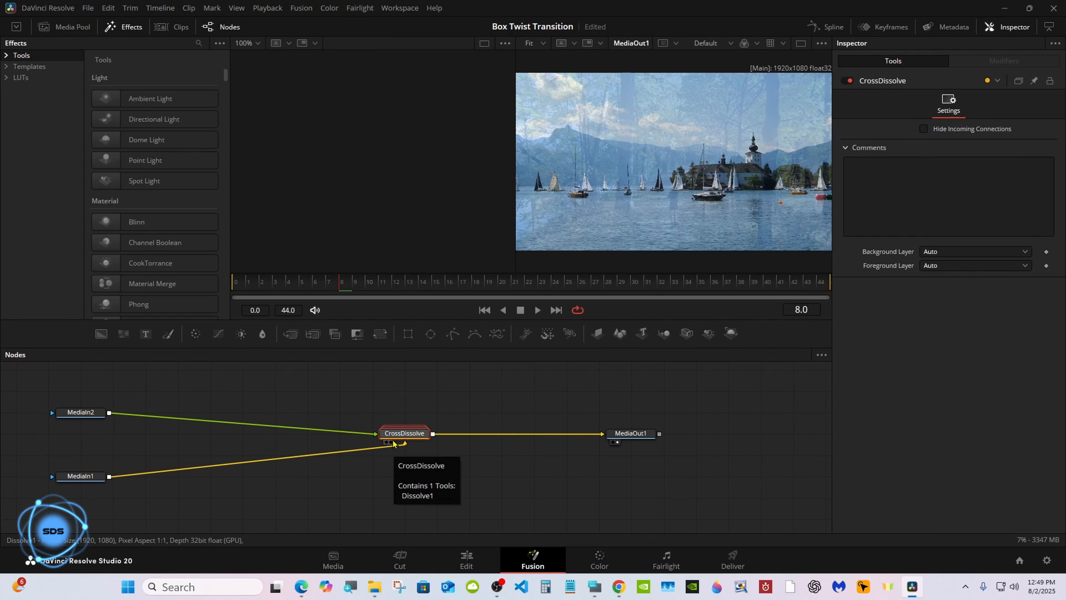
right_click(393, 444)
click(420, 171)
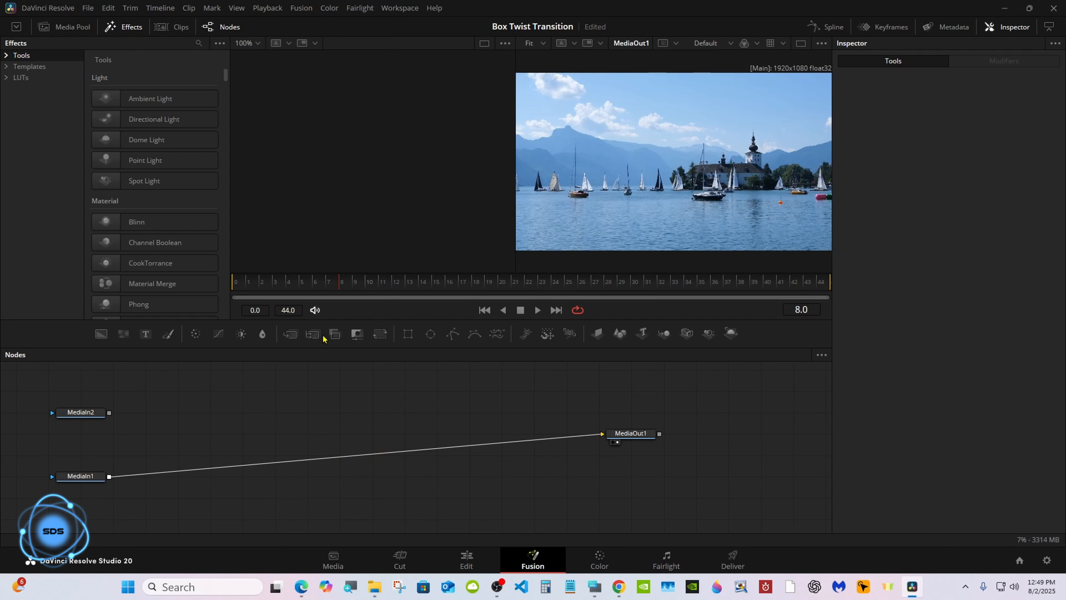
drag(90, 476, 284, 433)
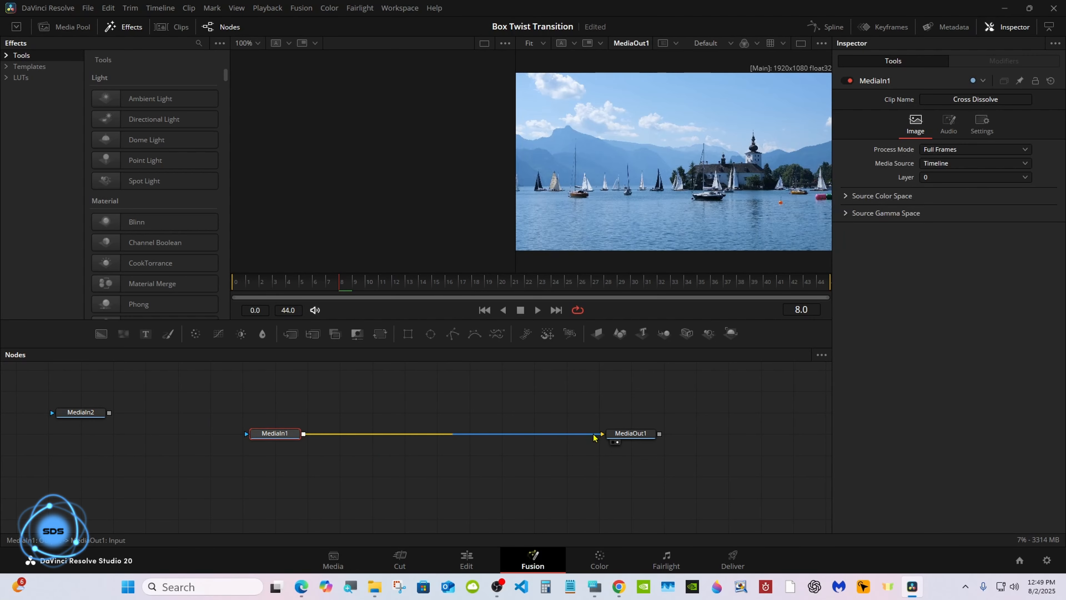
drag(593, 438, 471, 438)
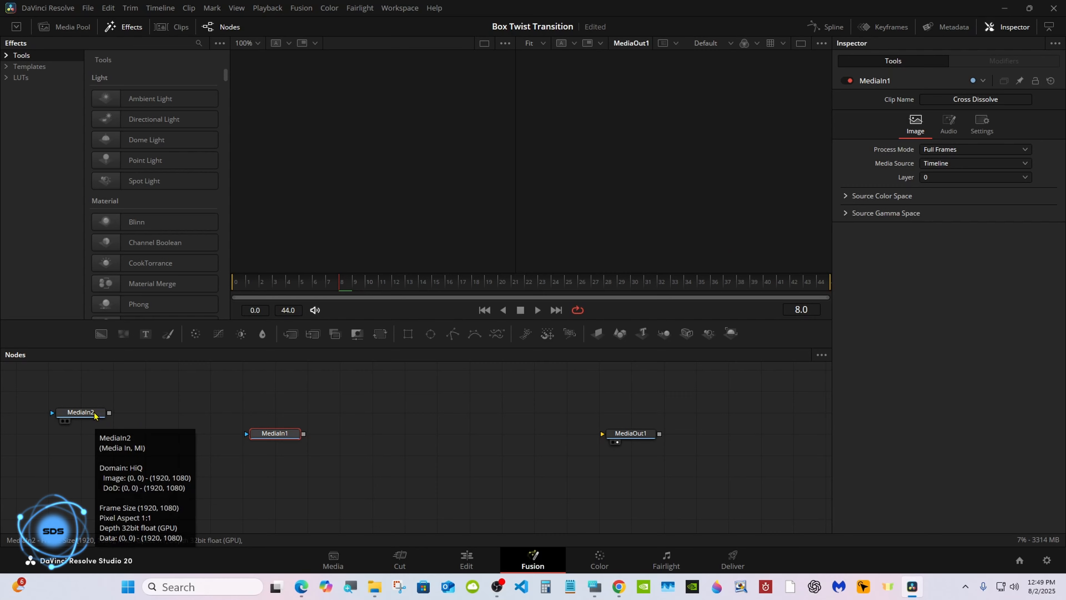
drag(94, 415, 289, 500)
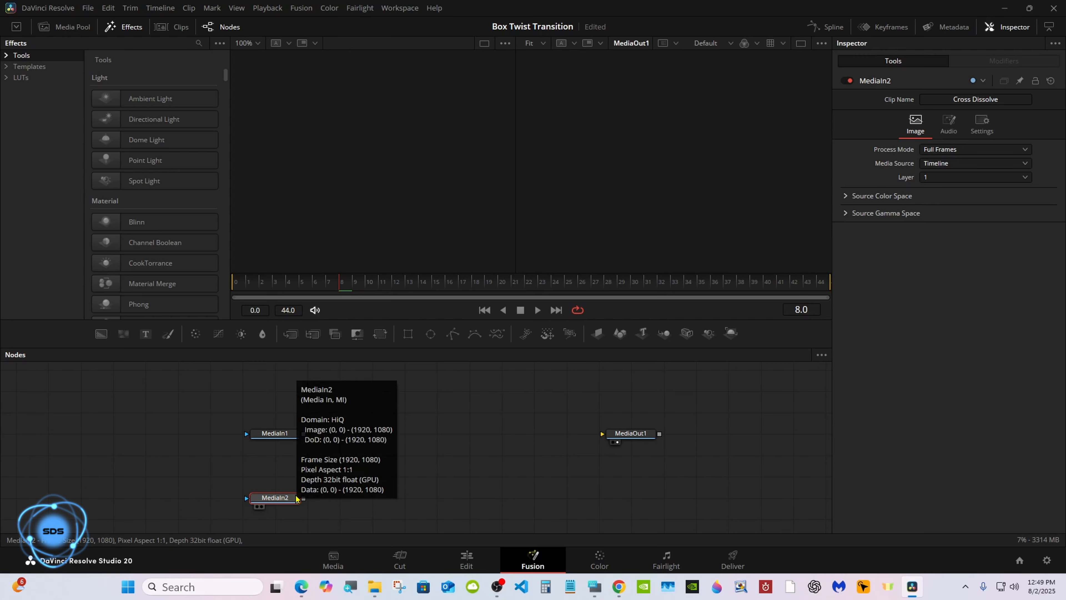
- Search the tool list for 'cube' and add a Cube 3D node
key(ctrl+super+o)
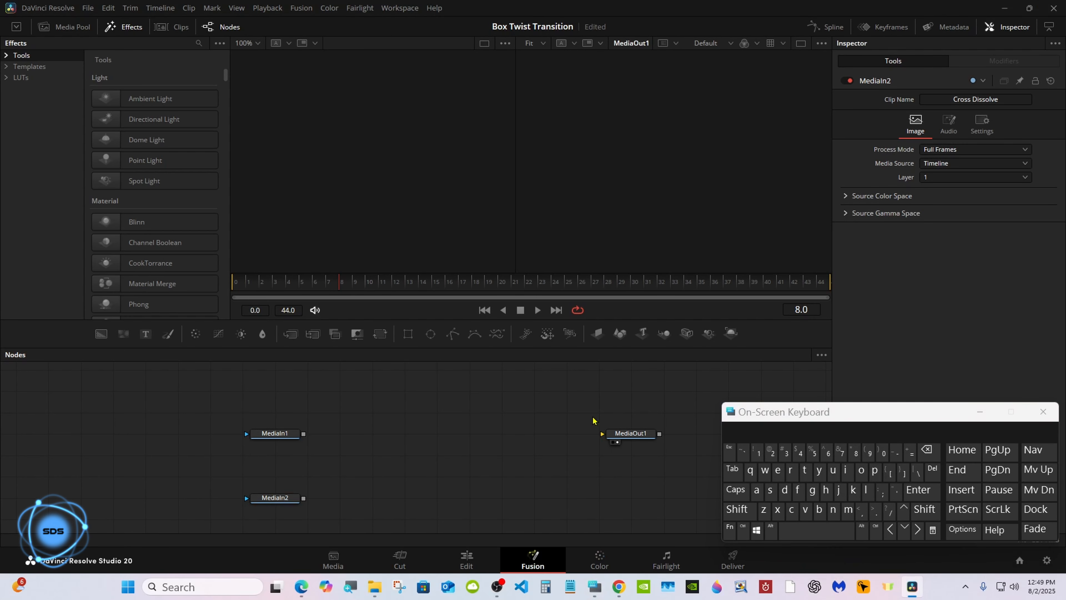
click(749, 513)
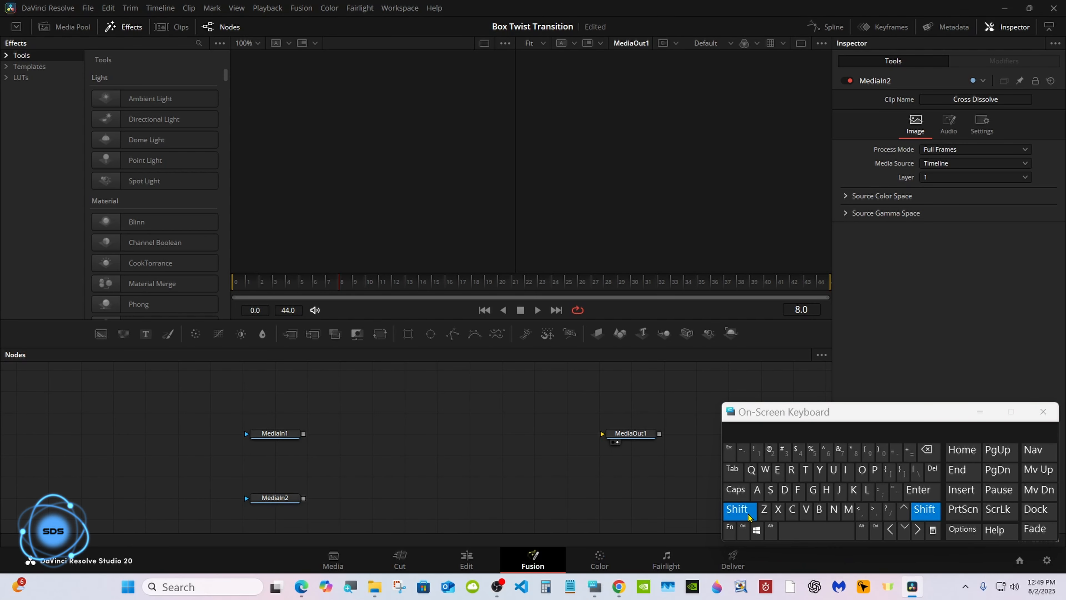
click(791, 532)
click(791, 509)
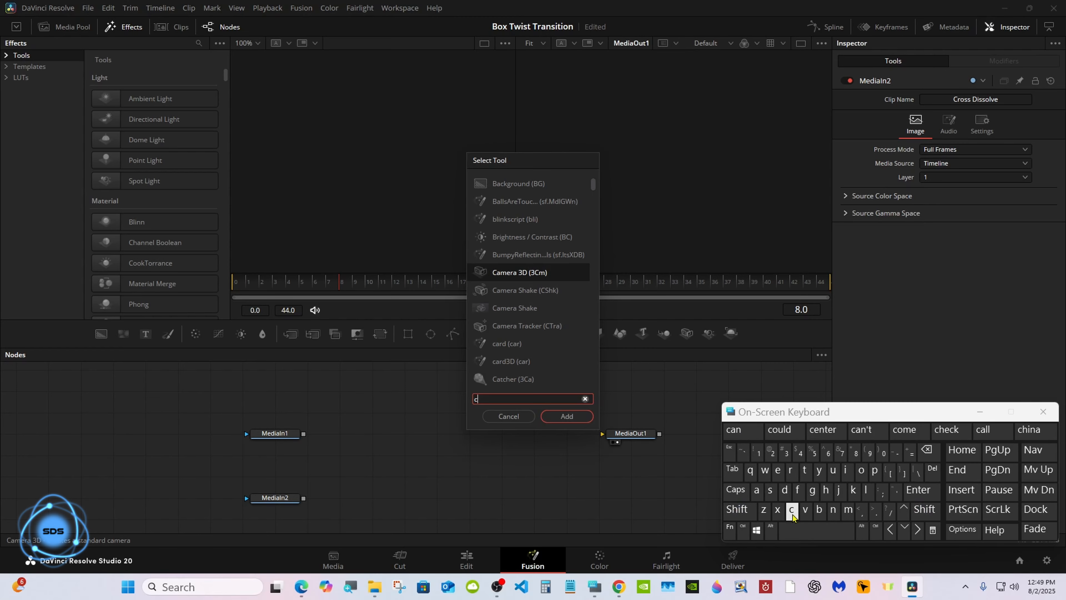
click(832, 470)
click(818, 509)
click(514, 201)
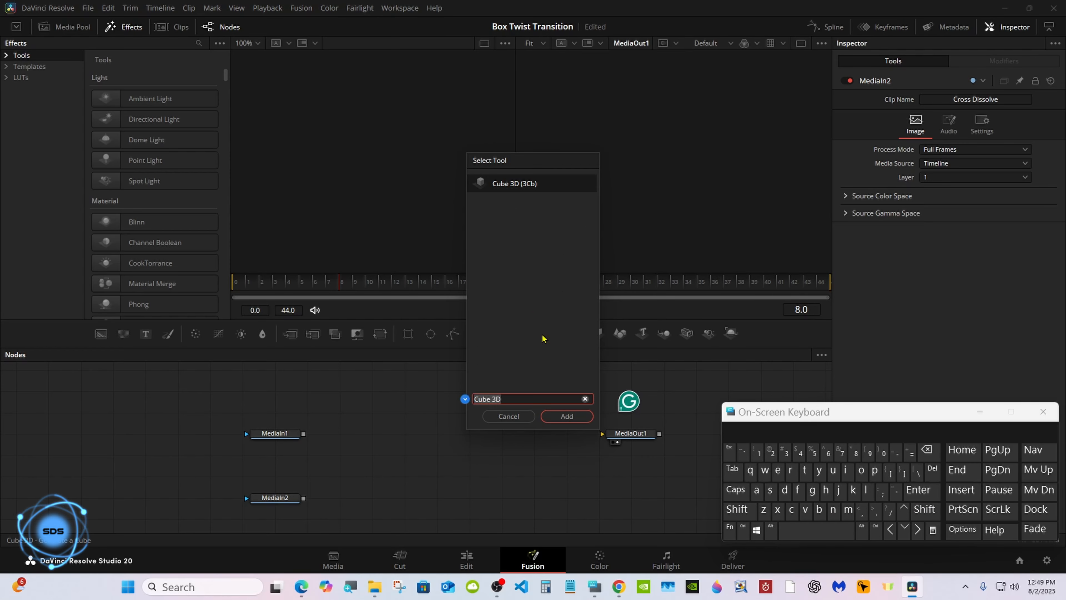
click(567, 416)
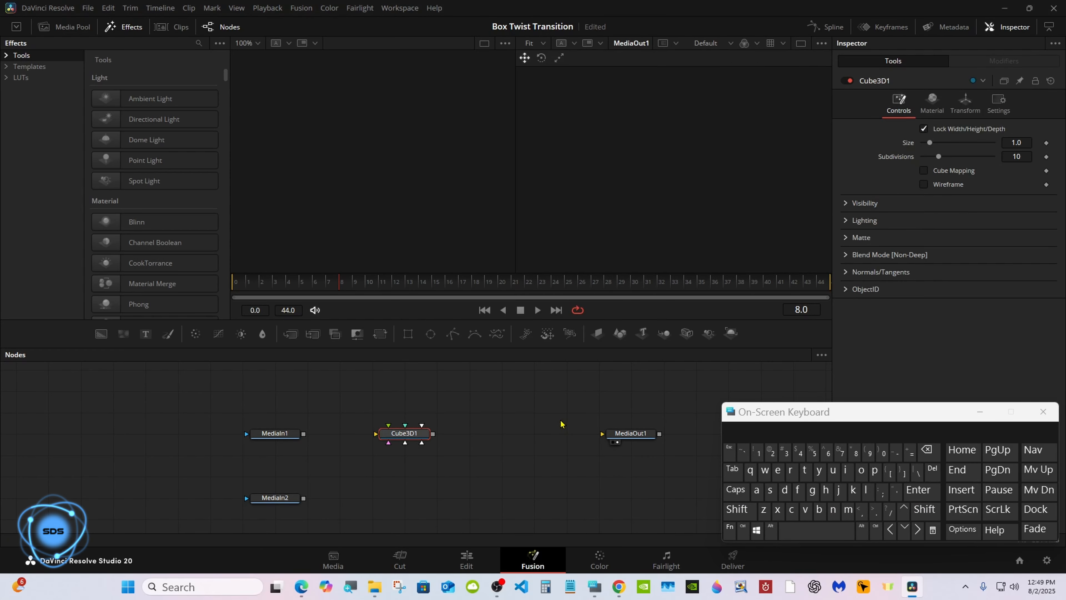
- Add a Renderer 3D node wired to MediaOut1 and set it to Hardware Renderer
click(731, 332)
drag(608, 437, 641, 438)
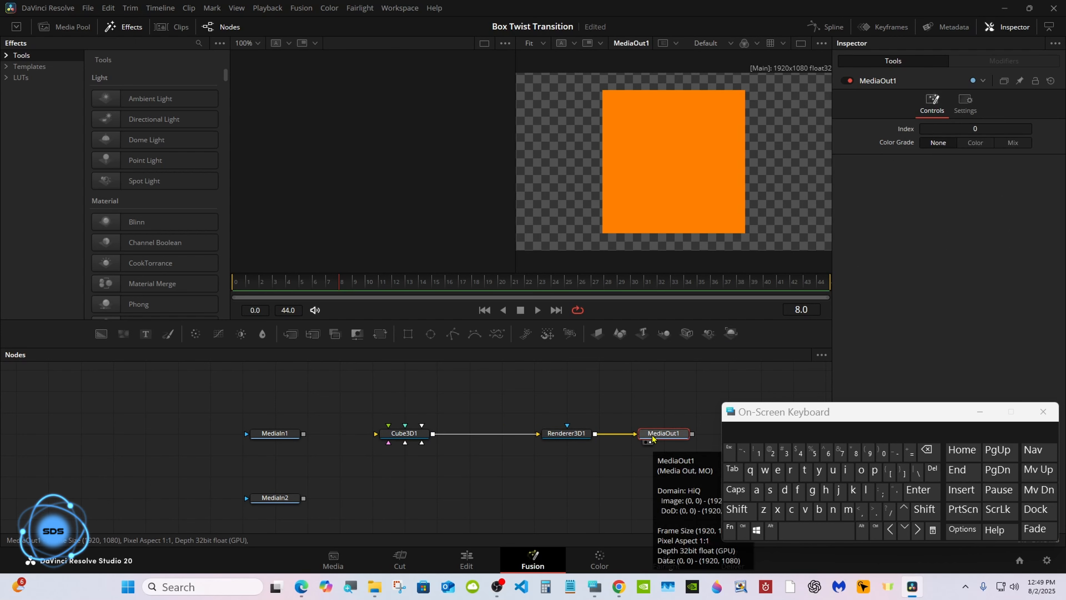
click(564, 433)
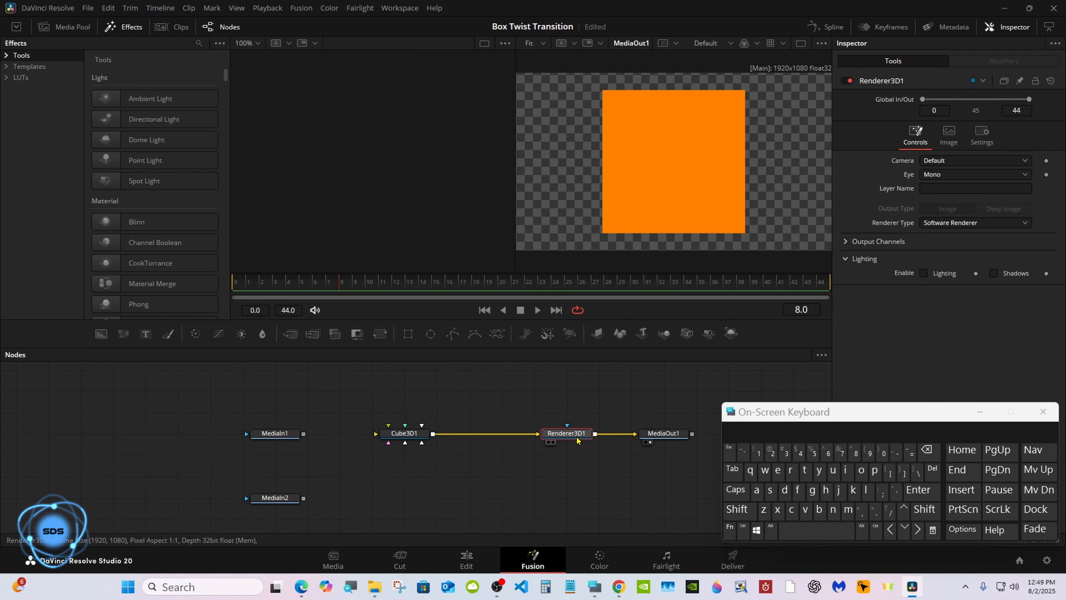
click(978, 216)
click(948, 237)
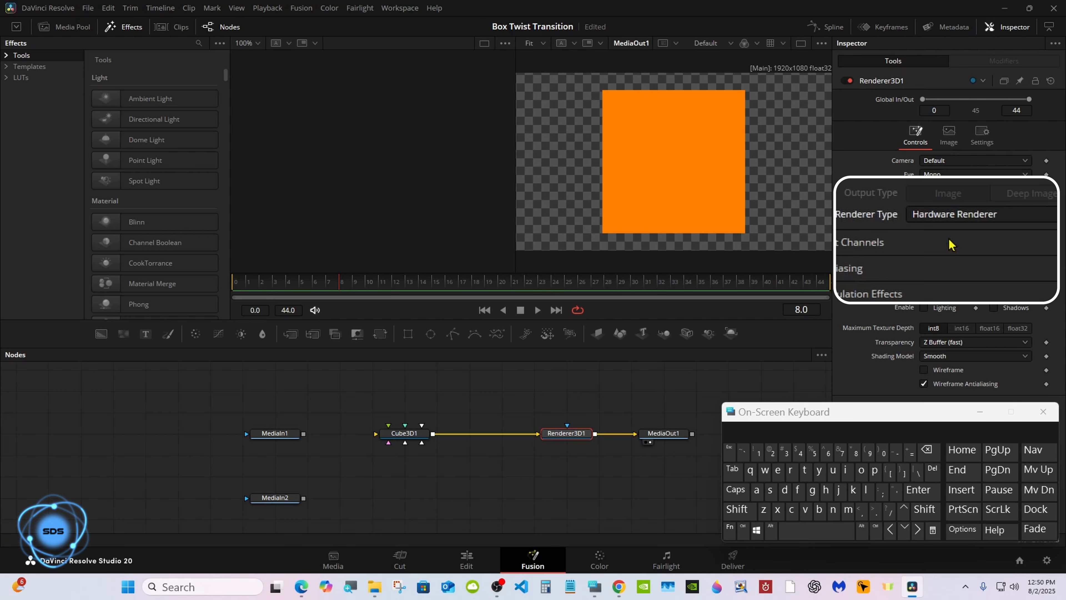
- Select Cube3D1 and show it in the 3D perspective viewer
click(401, 434)
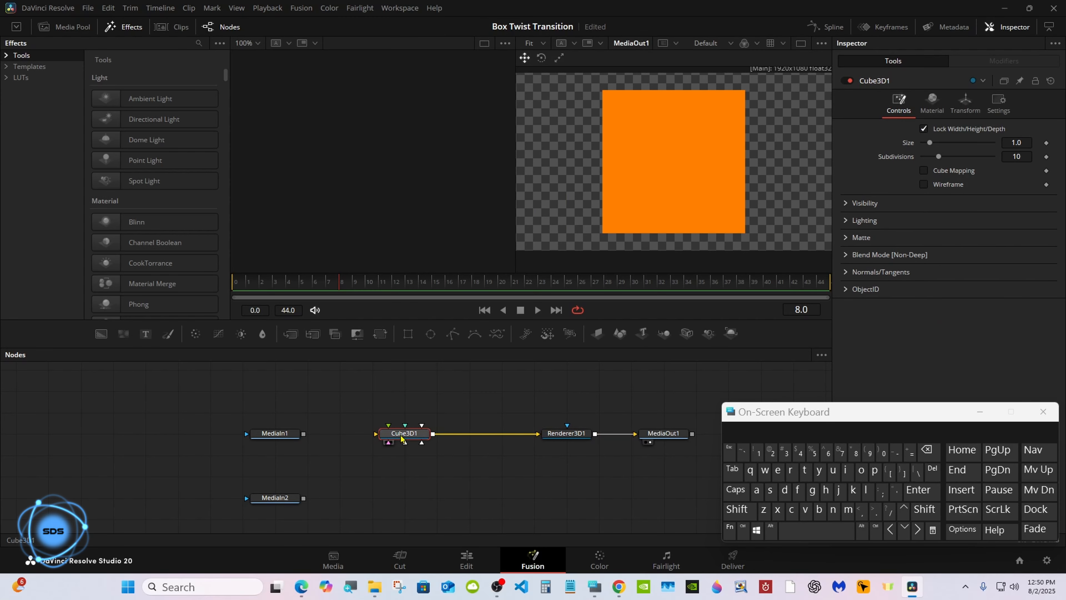
drag(762, 423, 683, 432)
drag(386, 434, 399, 206)
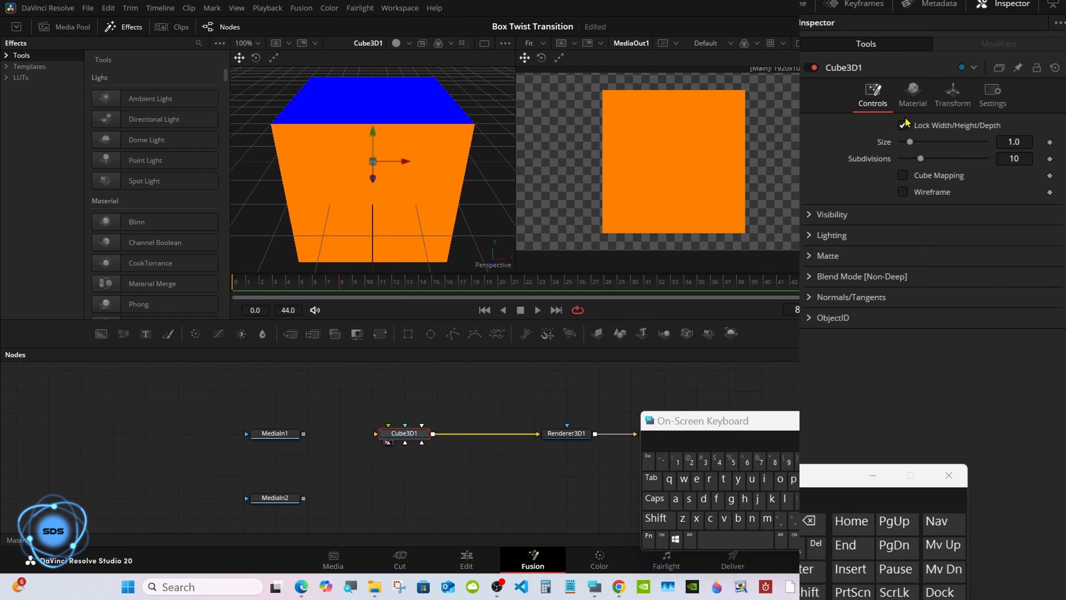
- Make the cube's front face white and change the Right and Left face colours
click(911, 106)
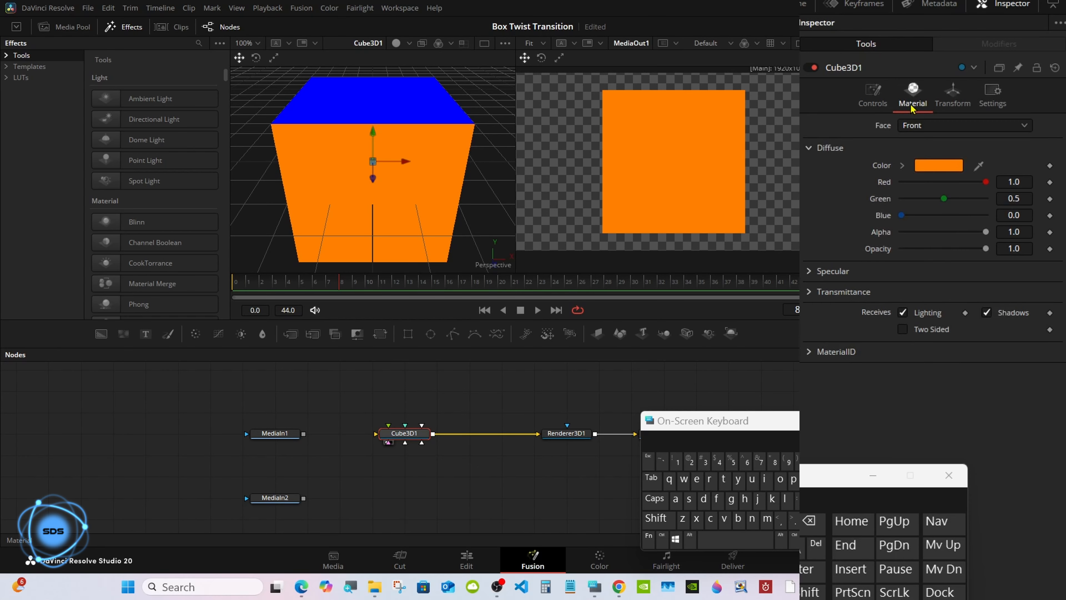
click(904, 167)
click(902, 176)
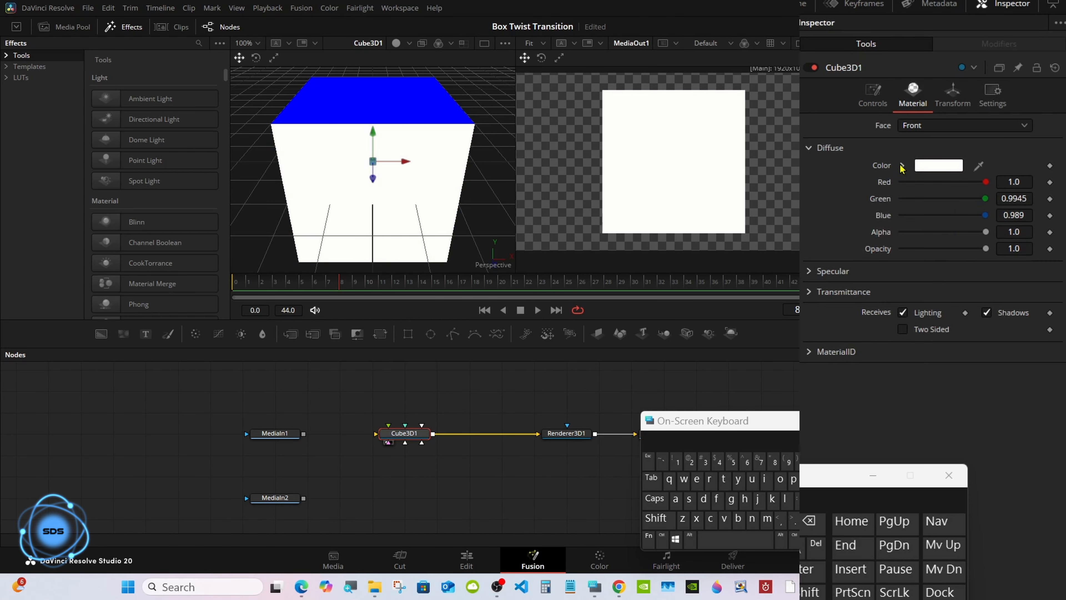
click(908, 130)
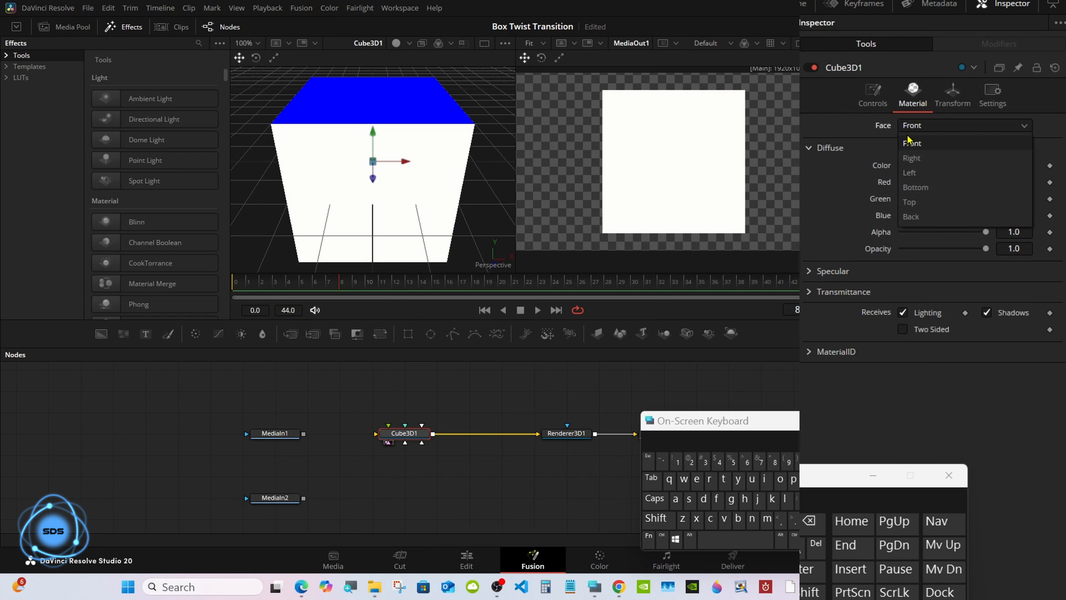
click(909, 157)
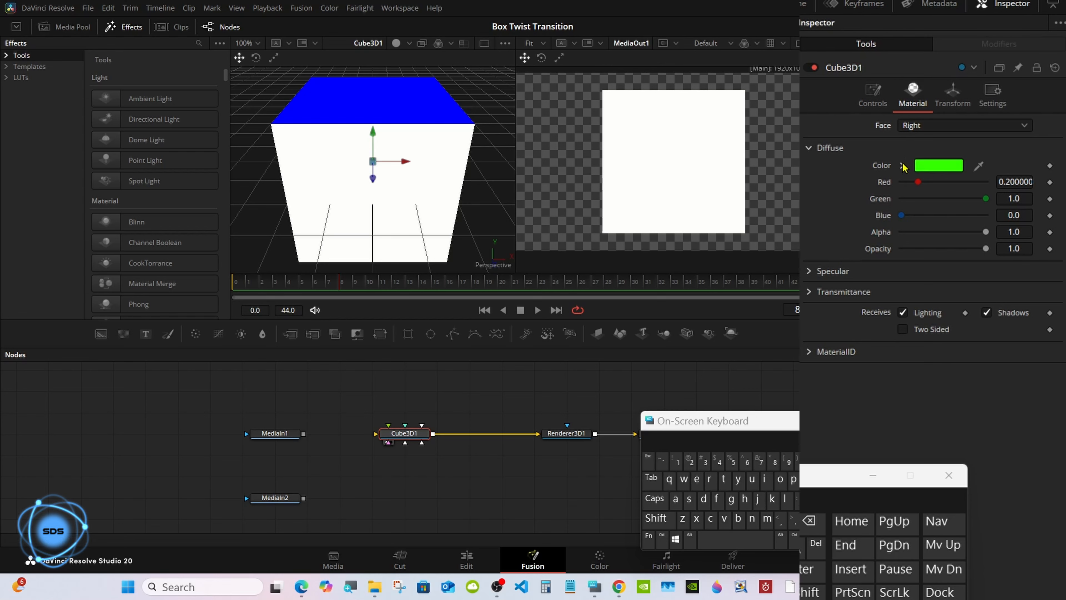
click(902, 164)
click(1012, 260)
click(902, 164)
click(910, 130)
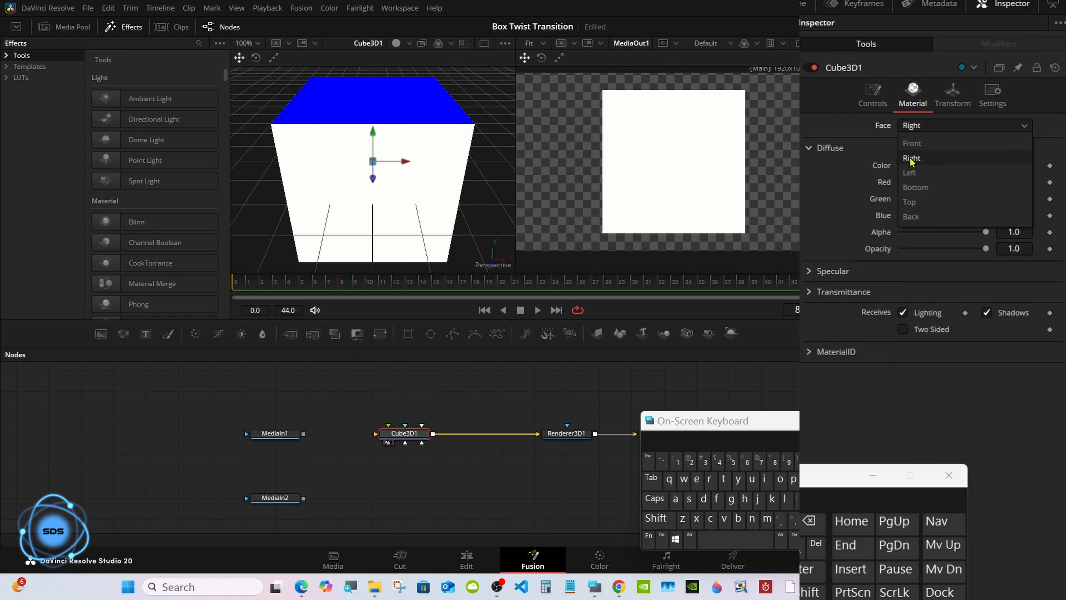
click(910, 172)
click(902, 165)
drag(952, 204, 1020, 261)
click(902, 166)
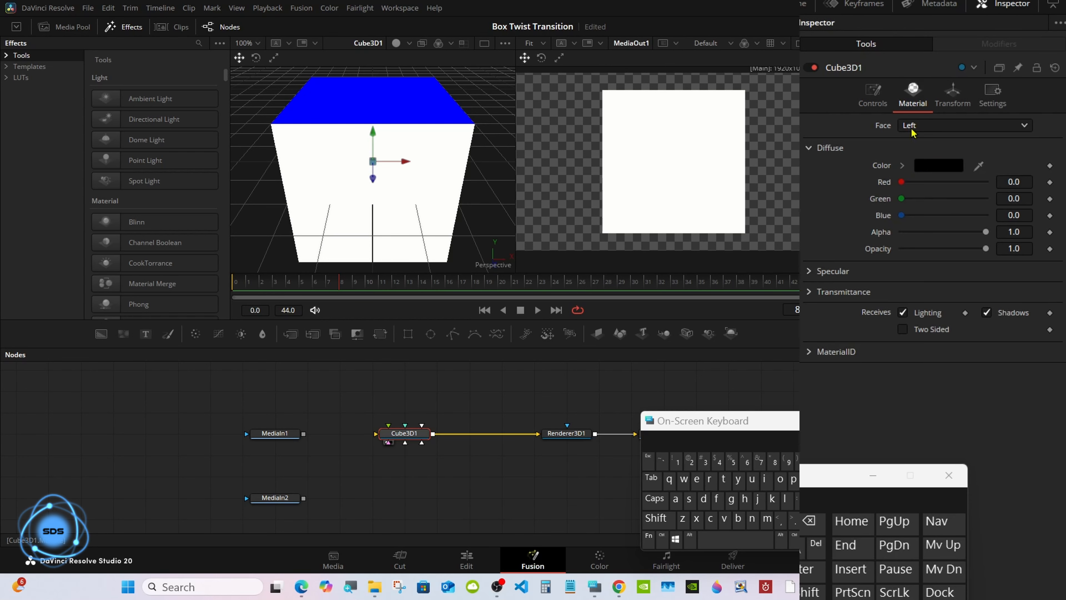
- Set the Bottom and Top face colours to white
click(909, 129)
click(910, 191)
click(902, 167)
click(901, 176)
click(902, 168)
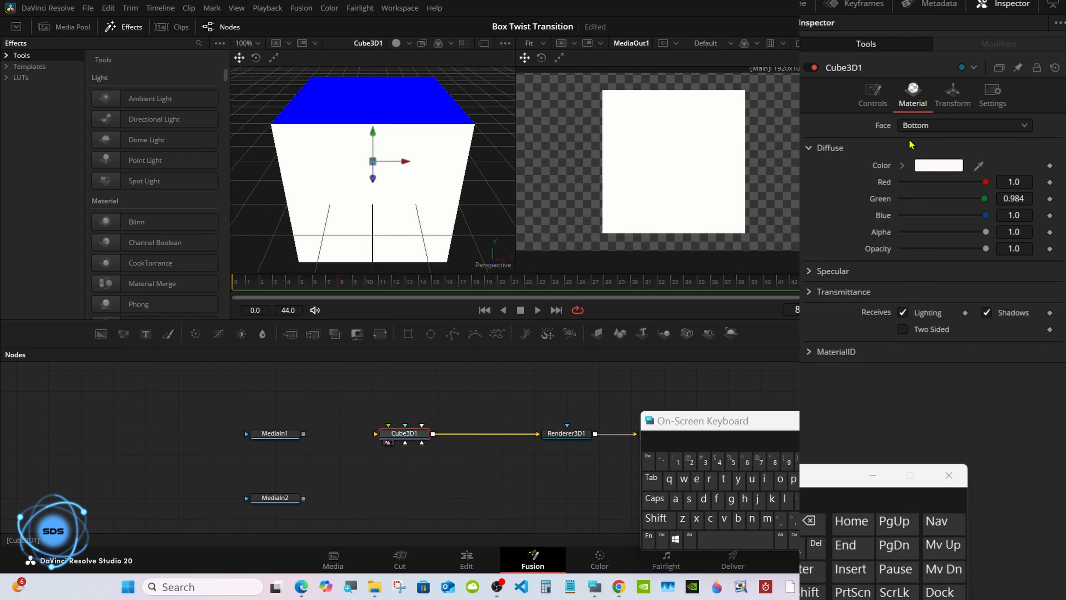
click(910, 130)
click(910, 182)
click(902, 165)
click(901, 178)
click(902, 165)
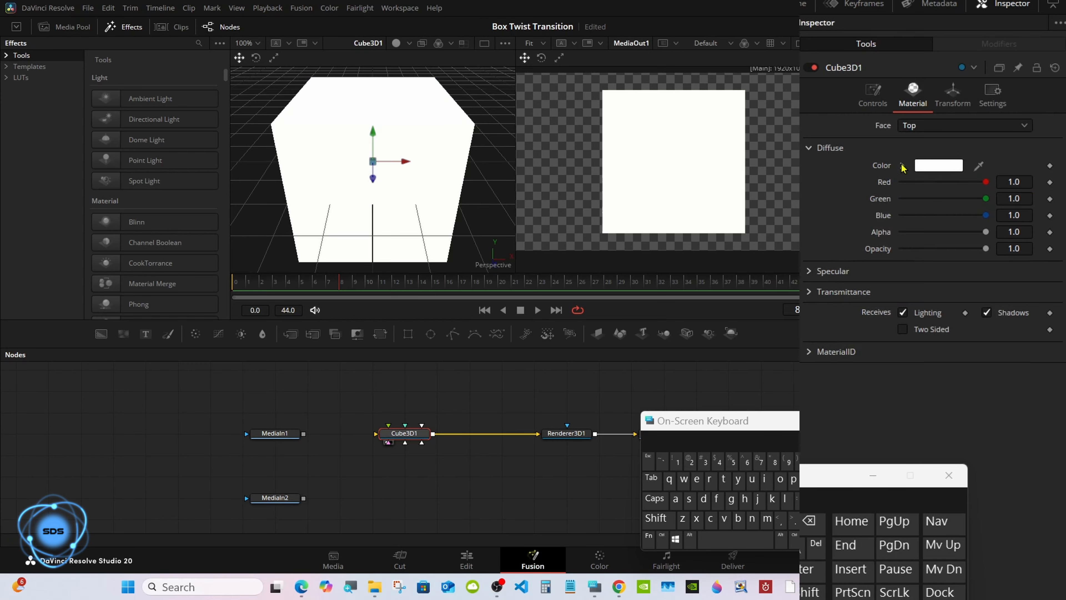
click(954, 104)
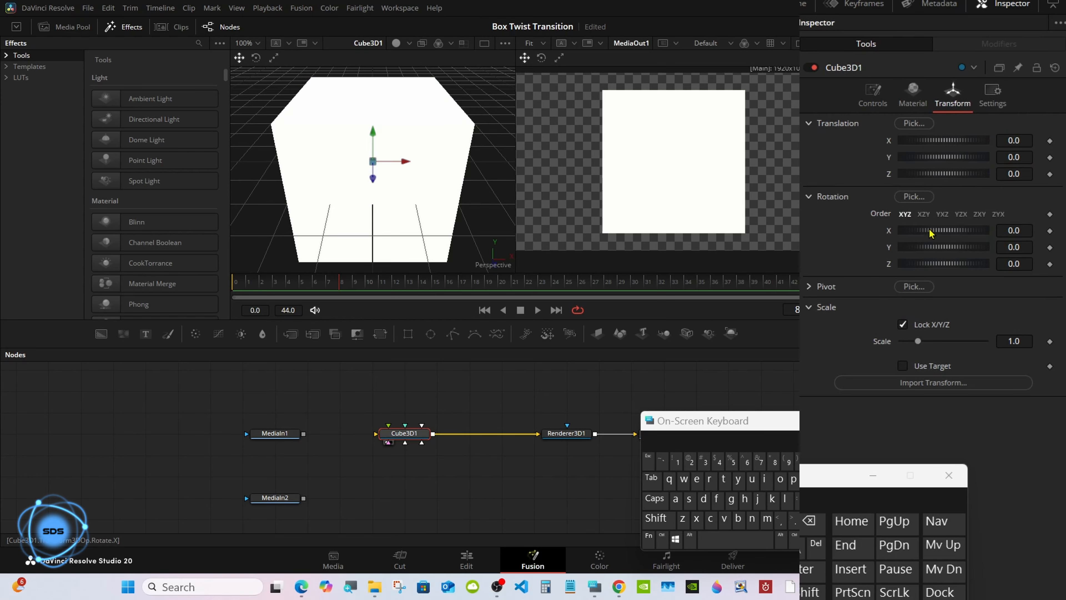
- Test a Rotation X spin, undo it, and unlock the cube's width, height and depth
drag(929, 231, 985, 231)
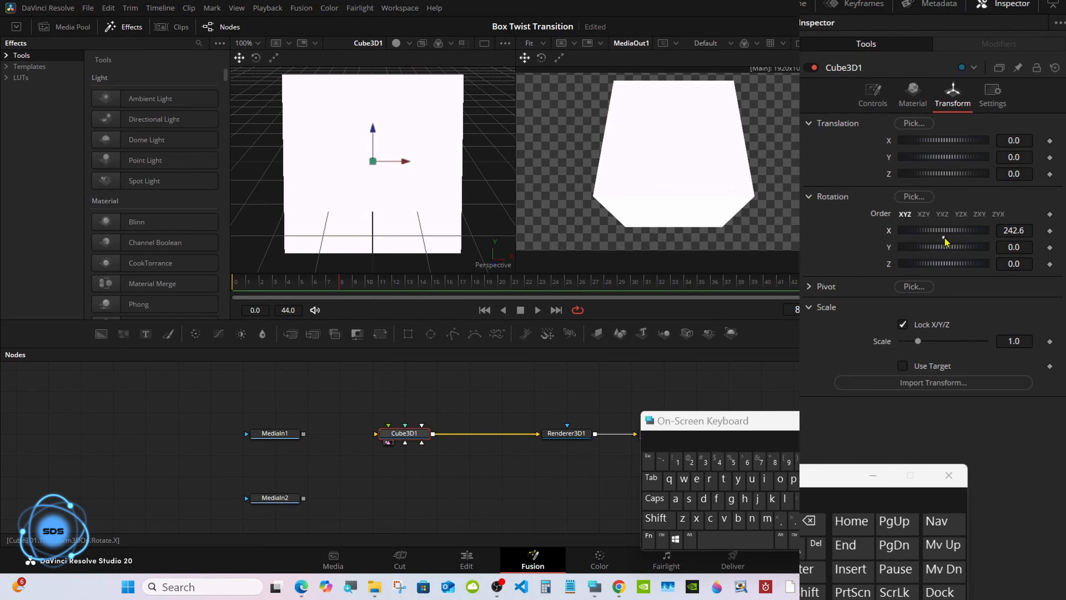
key(ctrl+z)
click(882, 90)
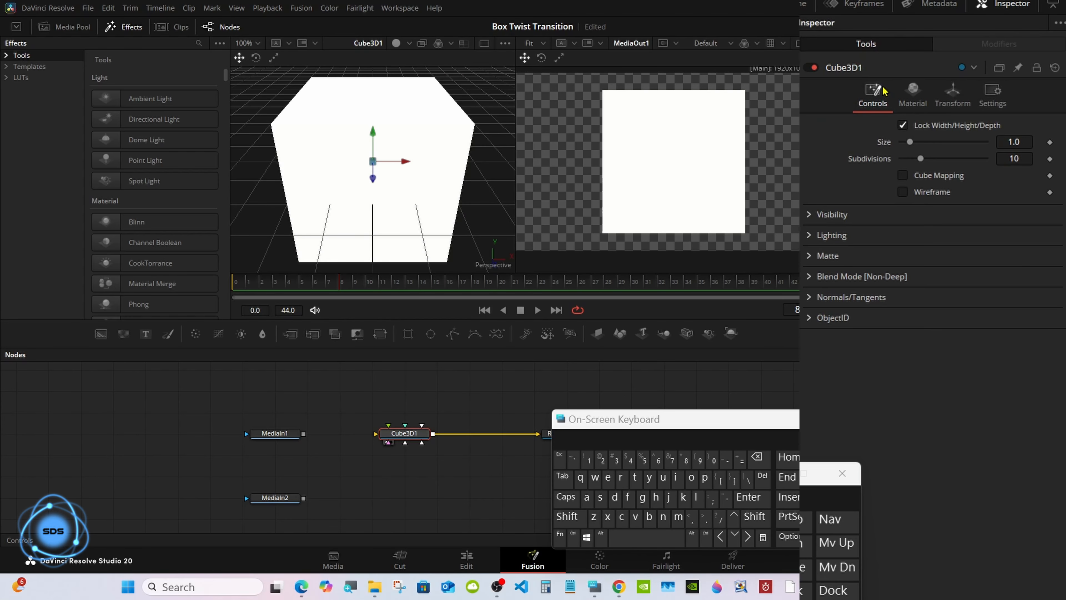
click(902, 126)
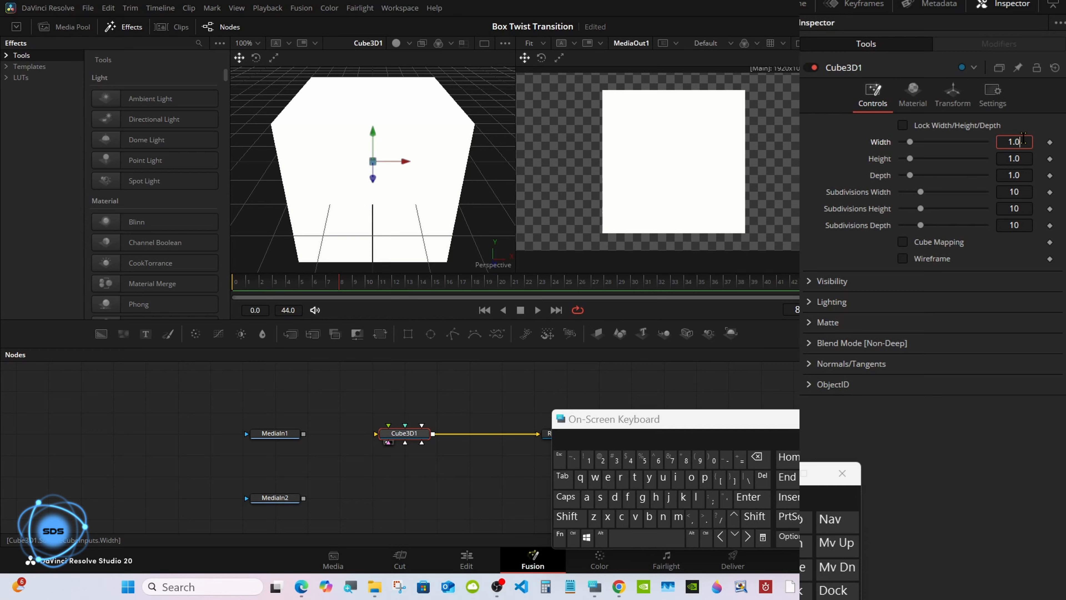
- Enter 1920/1080 as the cube's Width, giving 1.777778
click(758, 459)
click(759, 459)
click(758, 459)
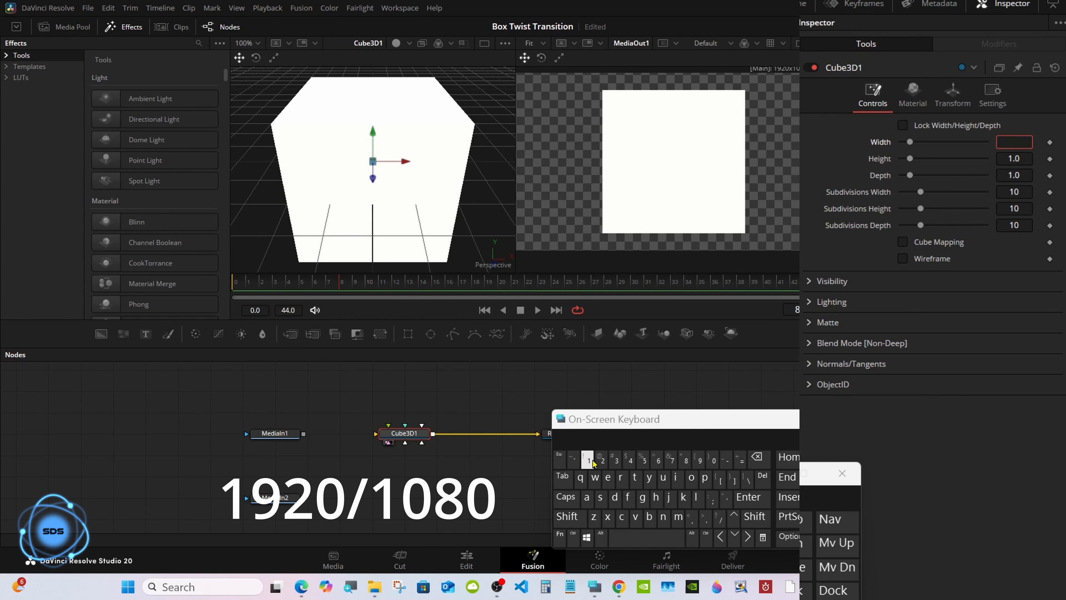
click(593, 462)
click(698, 462)
click(603, 463)
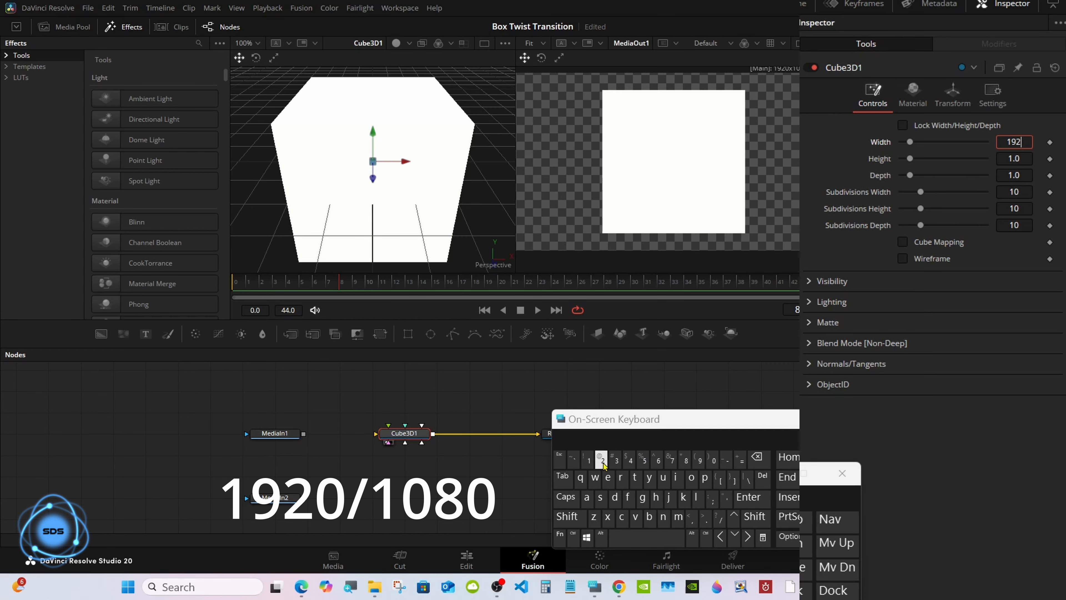
click(714, 461)
click(719, 518)
click(589, 461)
click(713, 461)
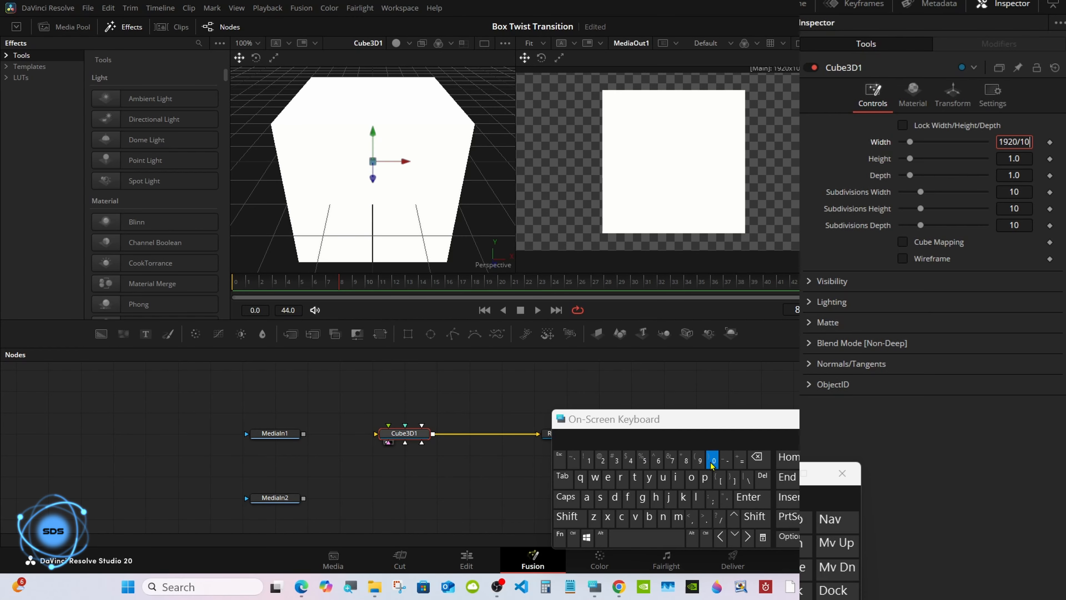
click(685, 460)
click(714, 460)
click(748, 497)
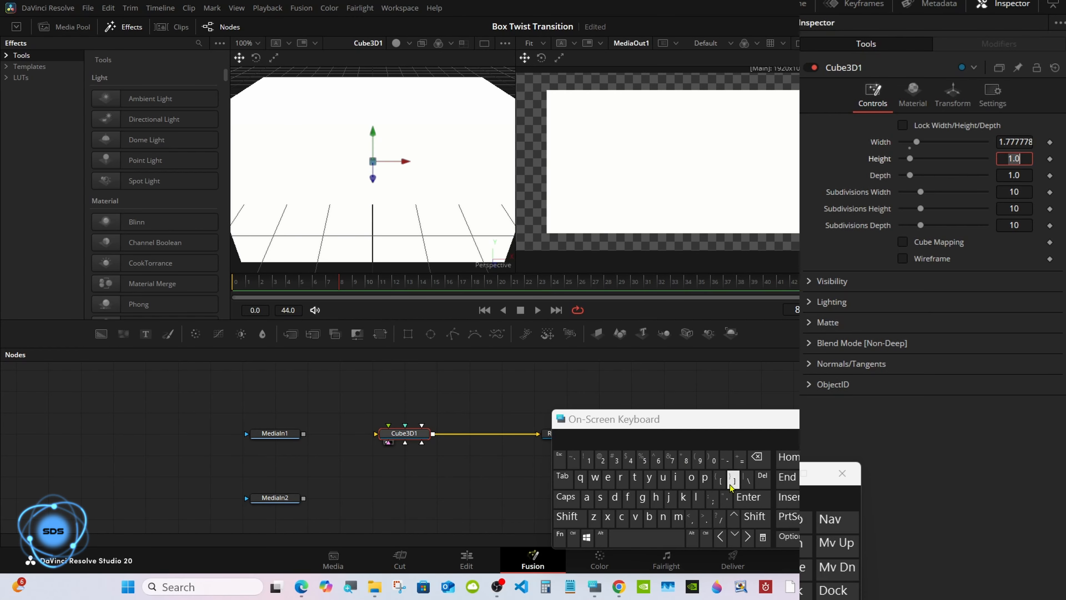
drag(640, 419, 743, 399)
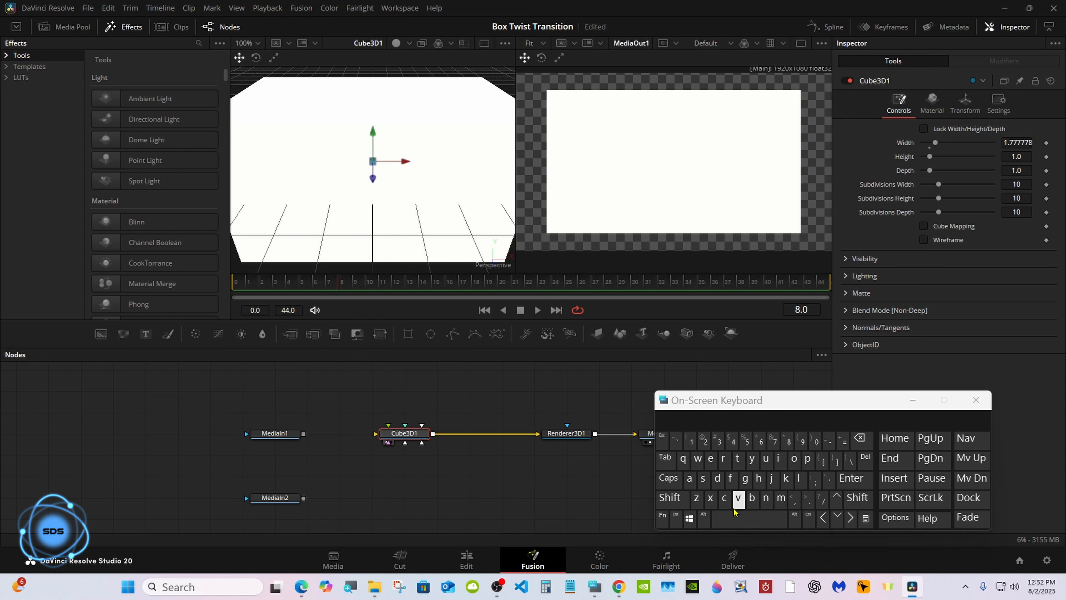
- Insert a Transform 3D node after Cube3D1 via the tool search
click(670, 497)
click(729, 516)
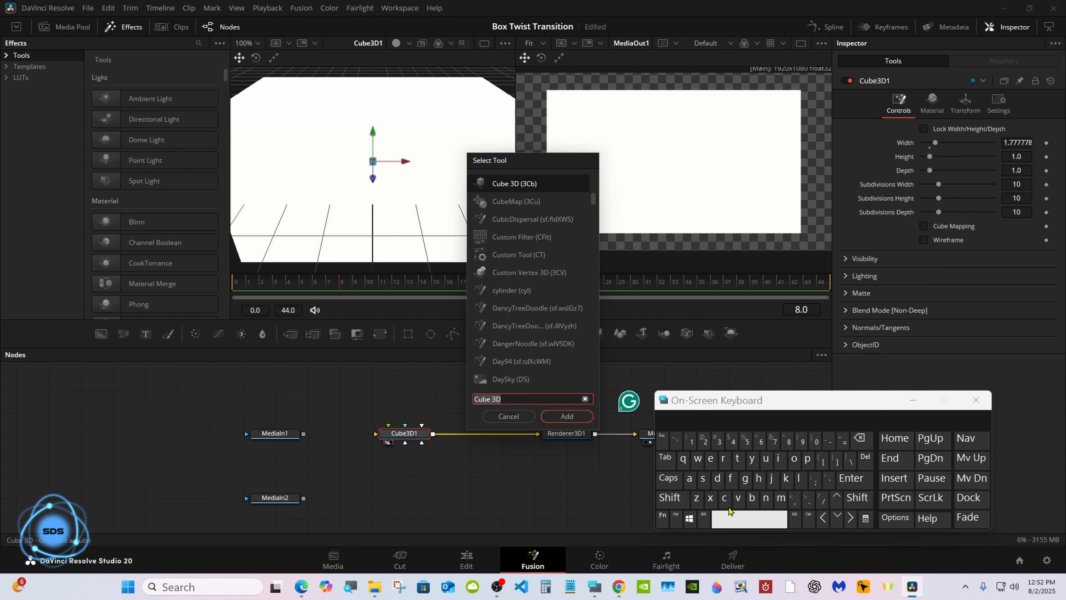
text(Transform 3D)
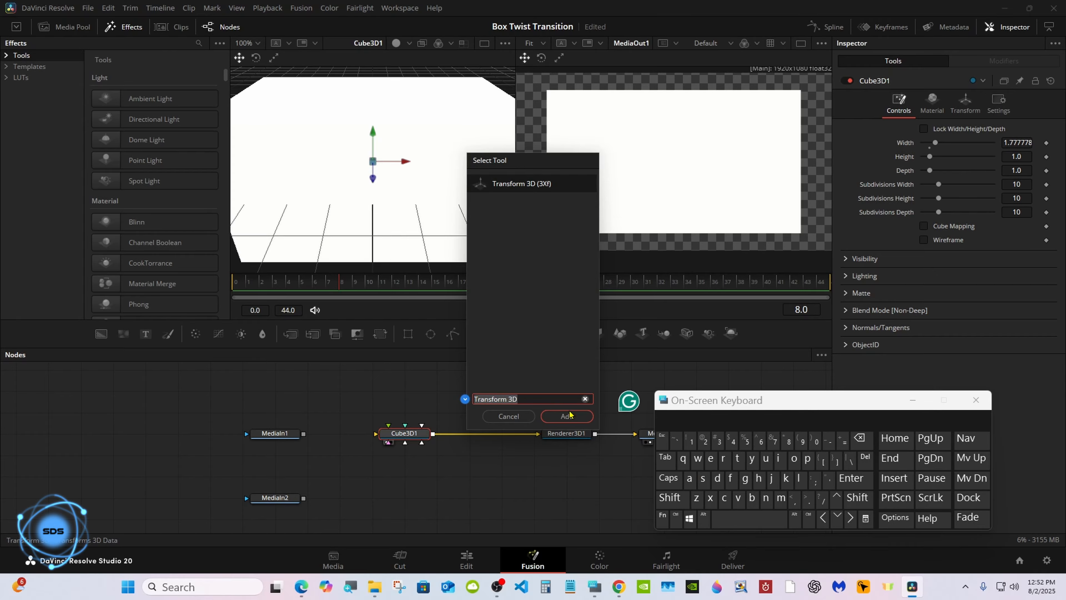
click(567, 416)
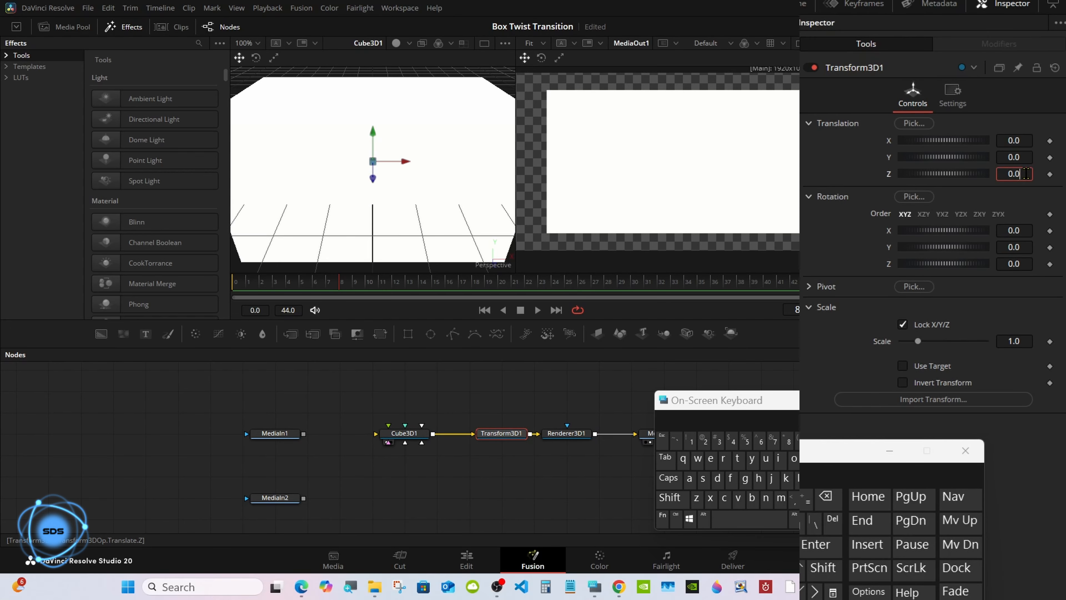
- Set the Transform3D1 Translation Z to 0.3
click(825, 496)
click(718, 440)
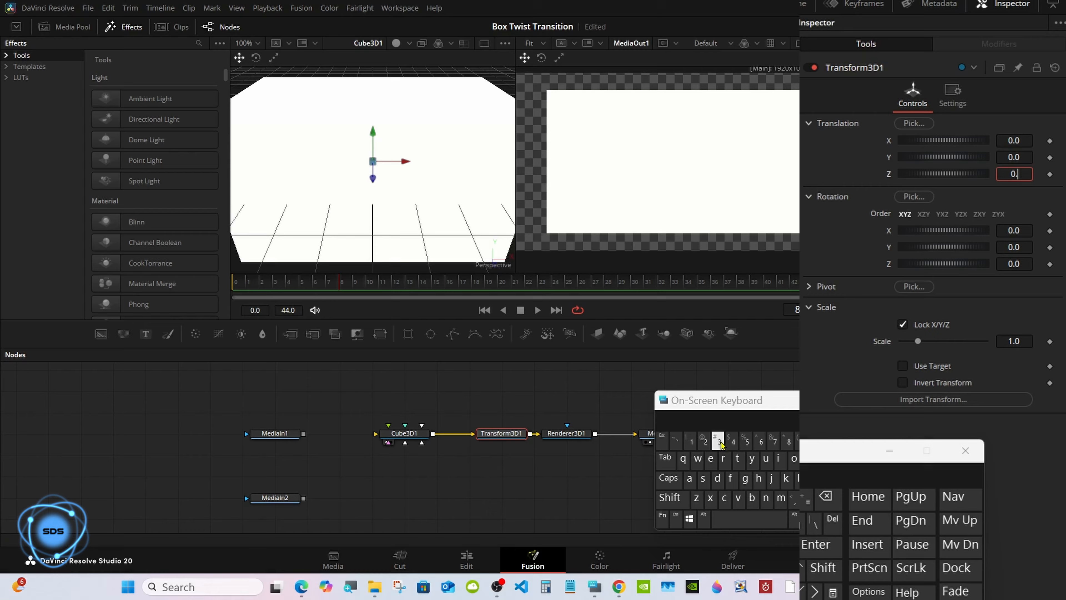
click(812, 546)
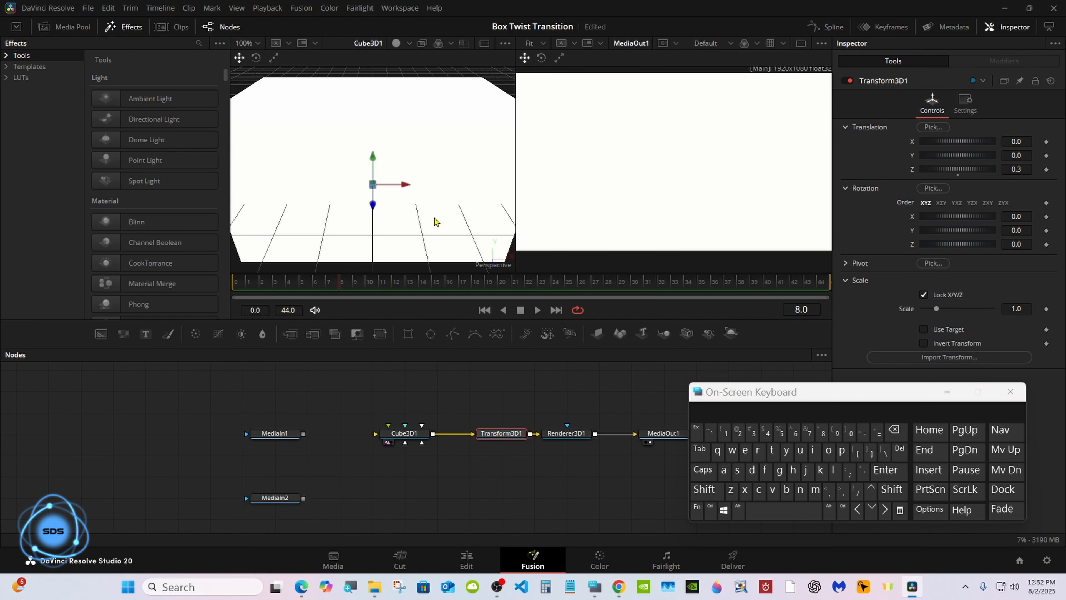
right_click(435, 221)
- Fit the image to the viewer and close the on-screen keyboard
mouse_move(462, 204)
click(538, 205)
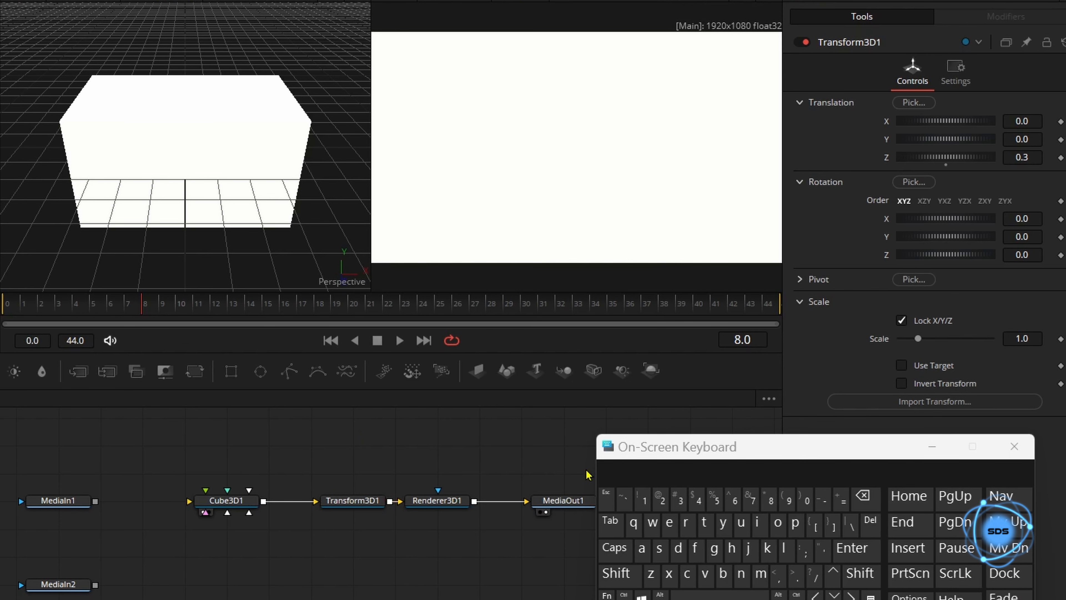
click(1011, 391)
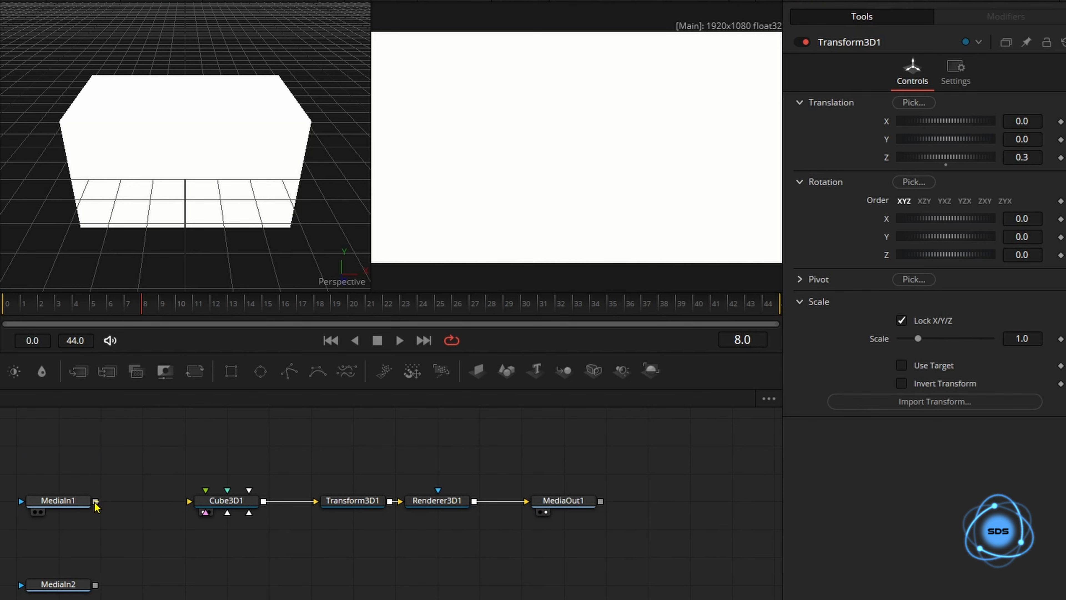
- Map MediaIn1 onto the cube's front and back faces and tilt it slightly in Rotation X
drag(96, 502, 228, 502)
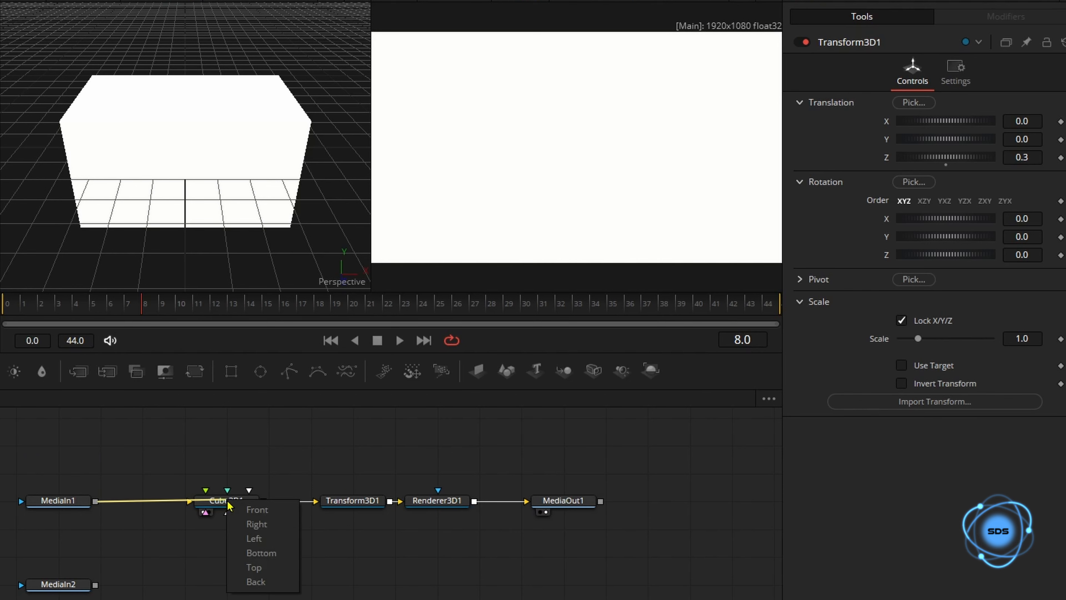
click(254, 509)
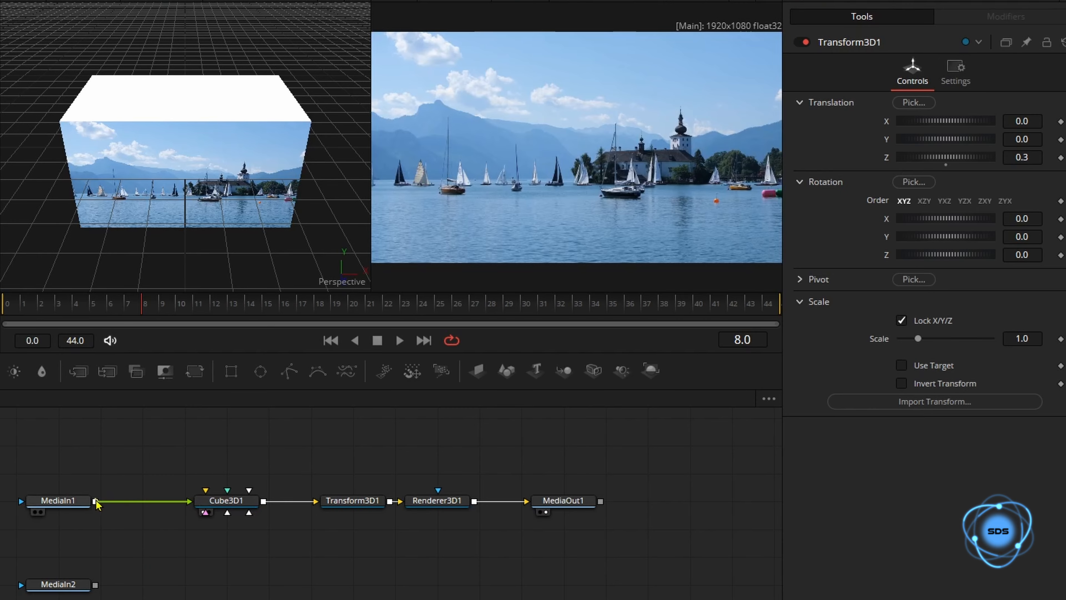
drag(96, 505, 229, 506)
click(250, 586)
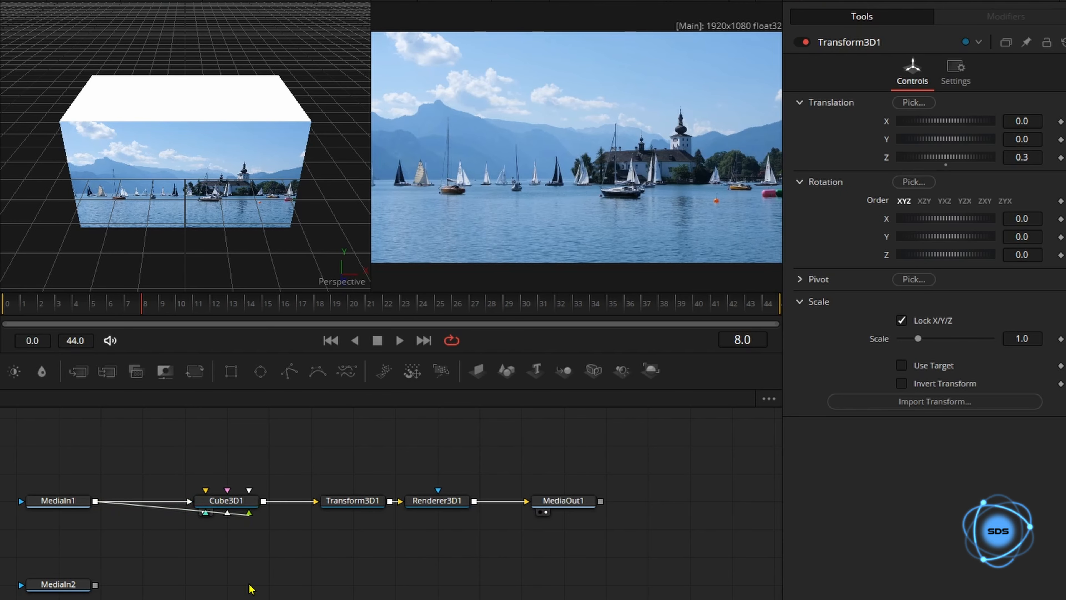
click(225, 501)
click(955, 71)
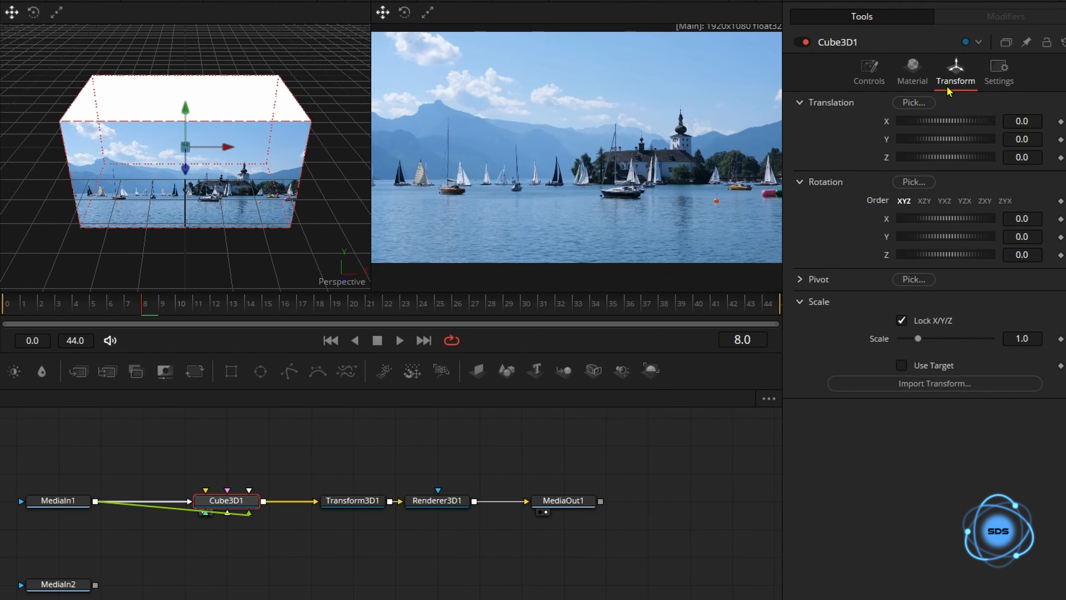
mouse_move(947, 218)
mouse_down()
mouse_move(960, 227)
mouse_move(926, 229)
mouse_move(961, 227)
mouse_up()
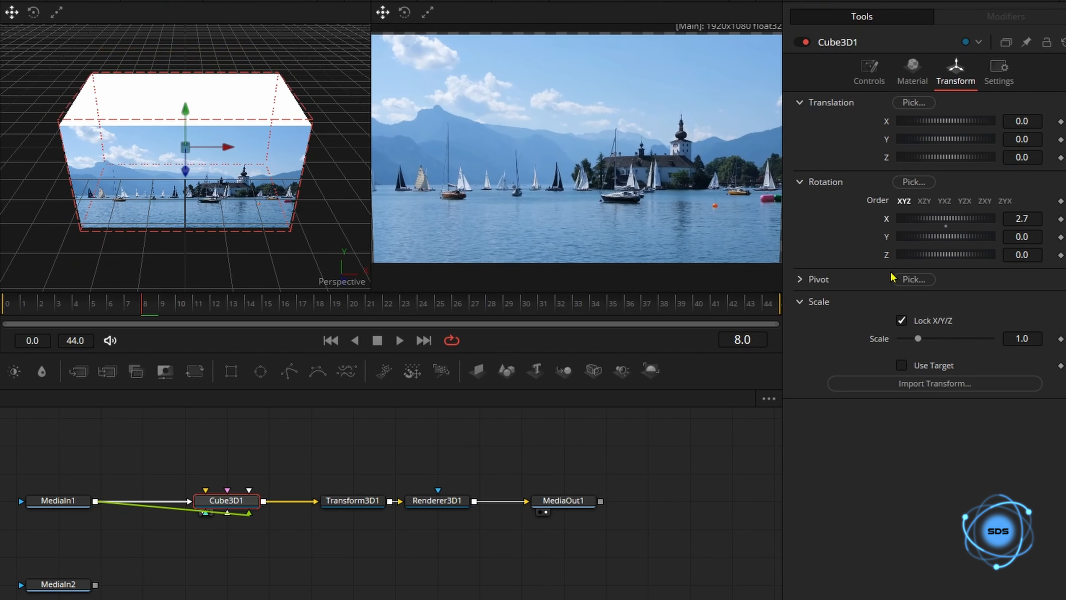
click(242, 575)
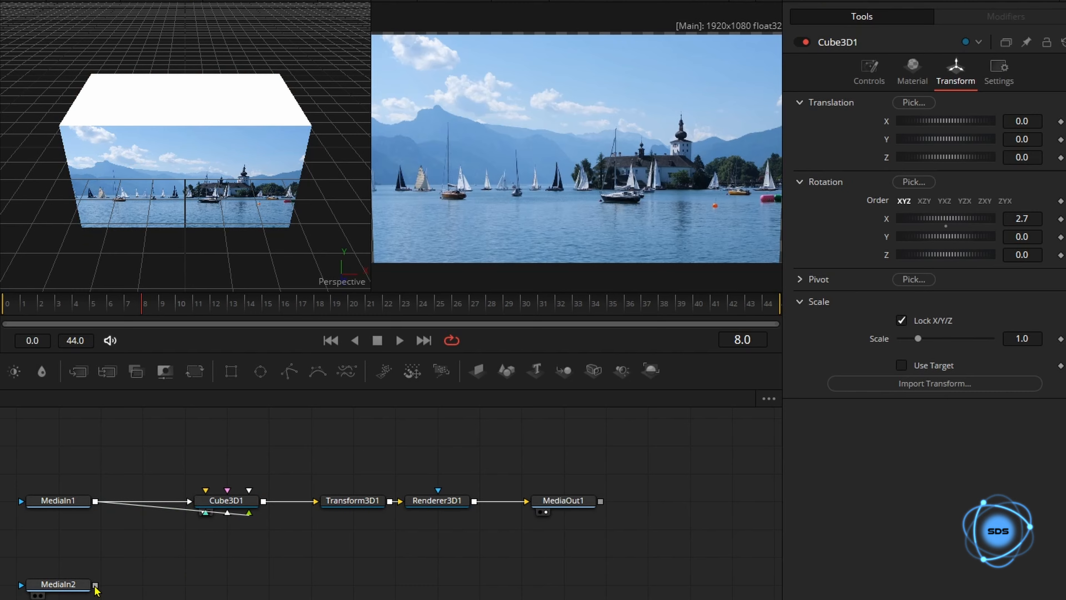
- Map MediaIn2 onto the cube's top face and one more face
drag(96, 584, 223, 506)
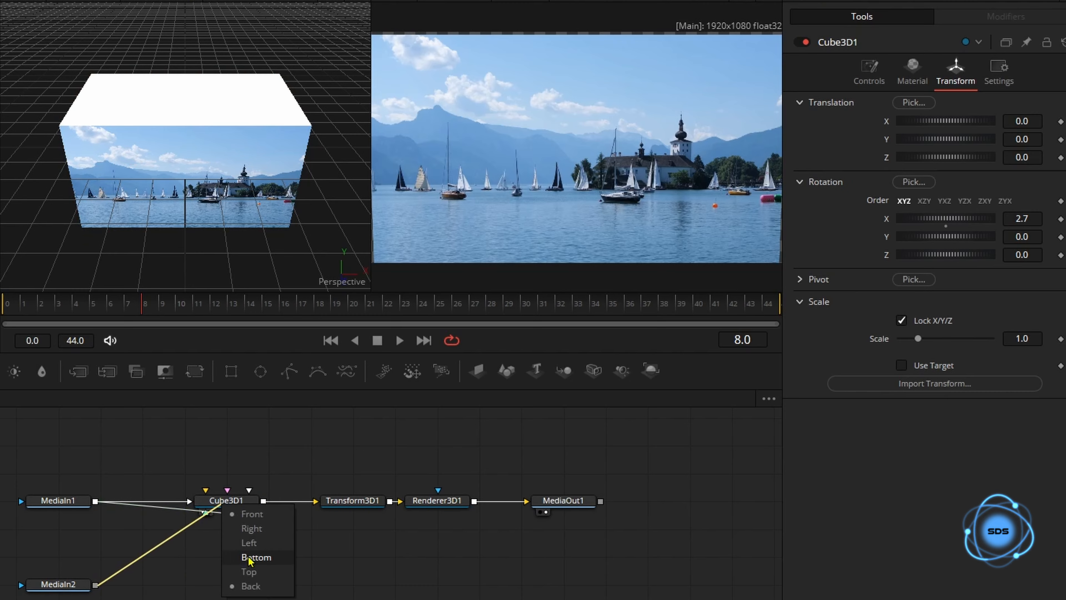
click(252, 572)
scroll(110, 580, down, 3)
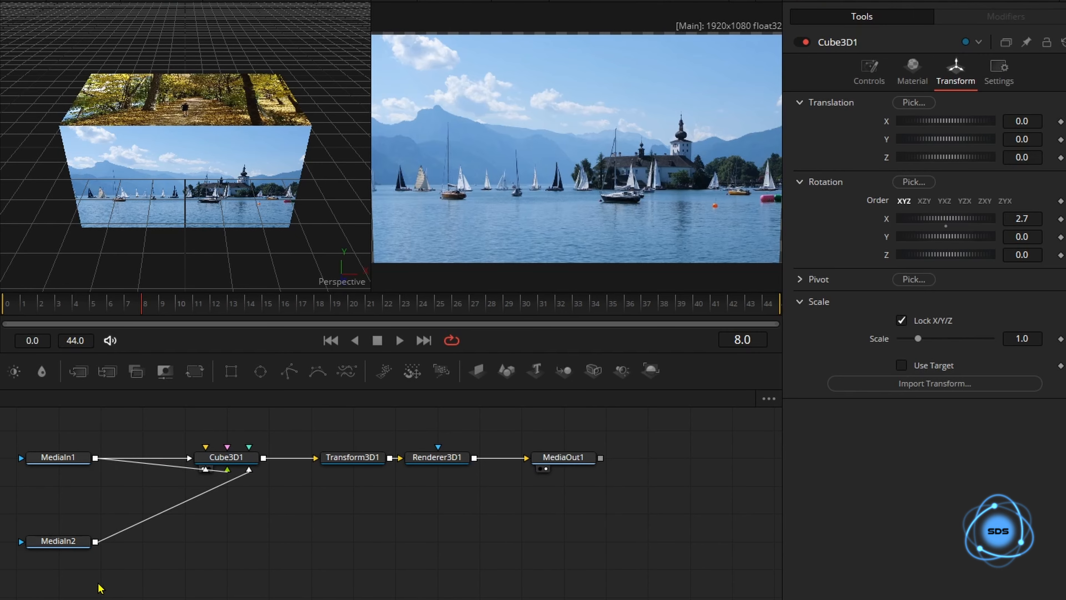
drag(8, 415, 582, 519)
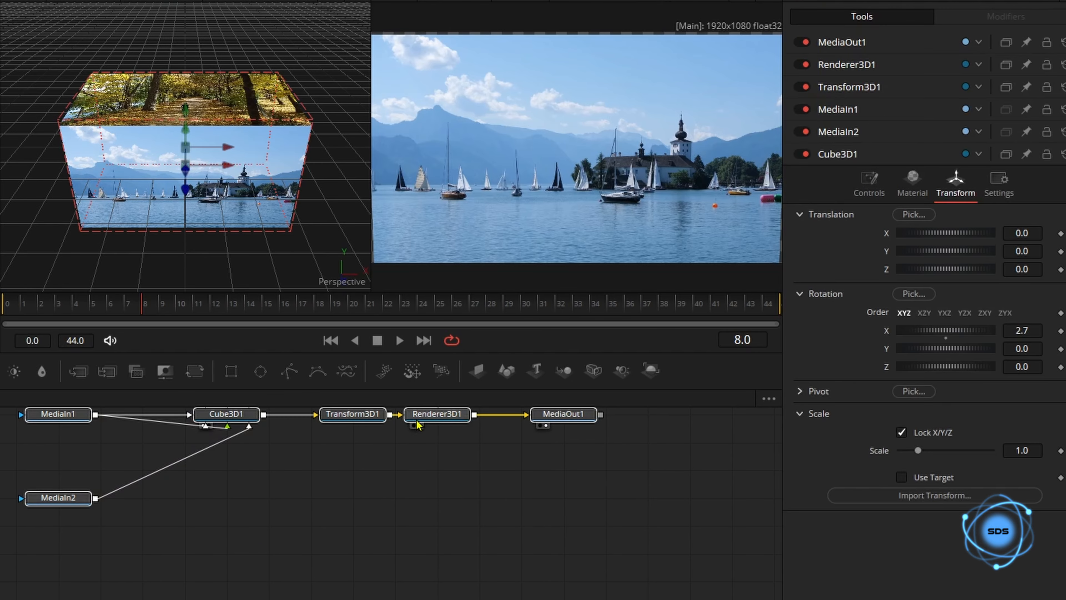
scroll(415, 472, up, 2)
click(415, 471)
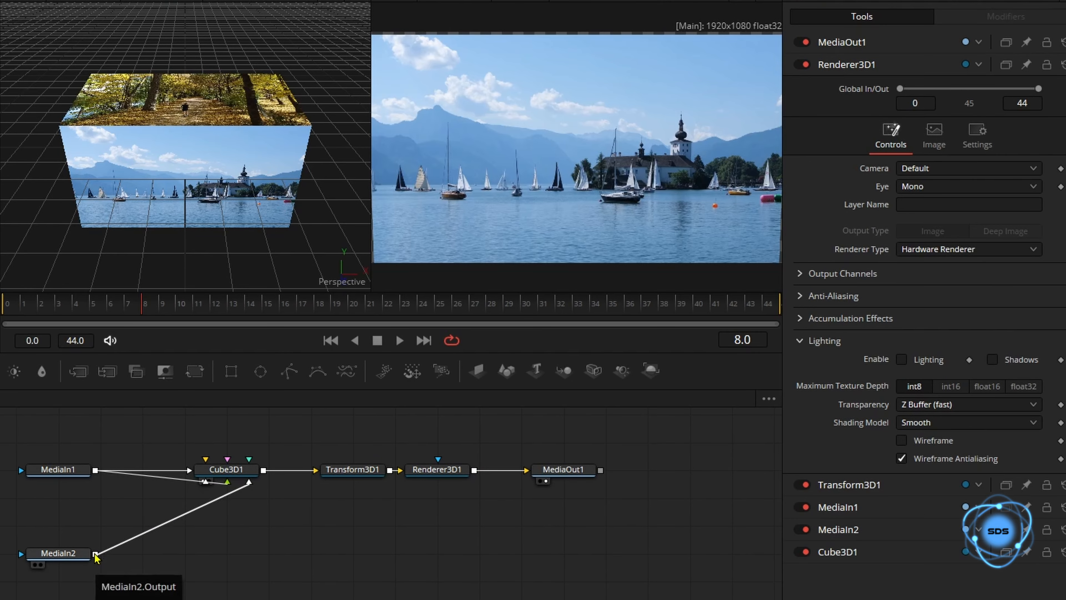
scroll(119, 545, down, 2)
drag(95, 511, 219, 432)
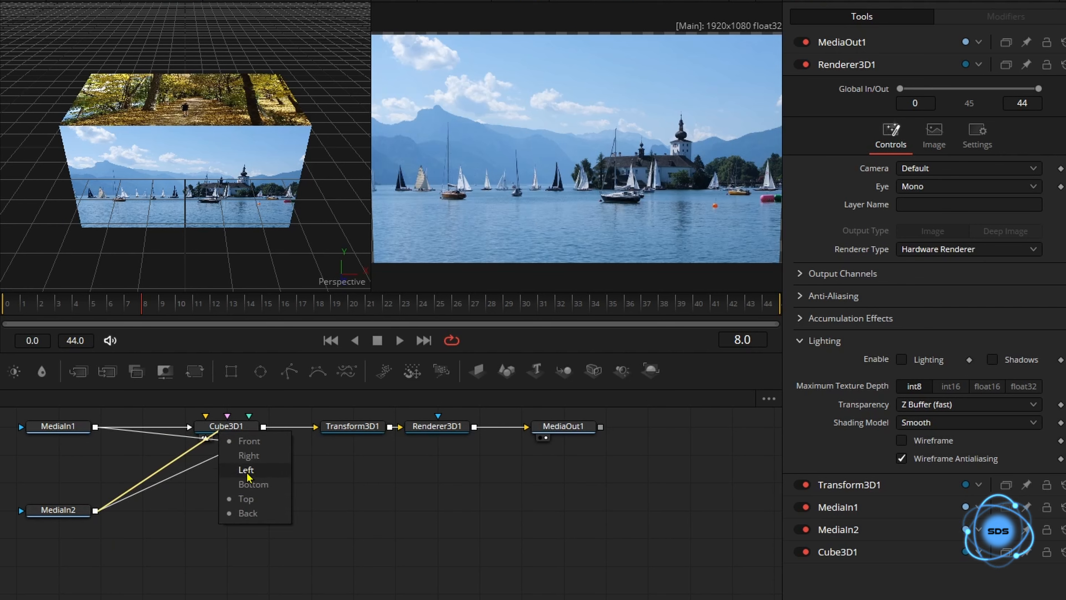
click(248, 484)
- Move the node tree lower and space out Transform3D1, Renderer3D1 and MediaOut1
drag(2, 419, 525, 520)
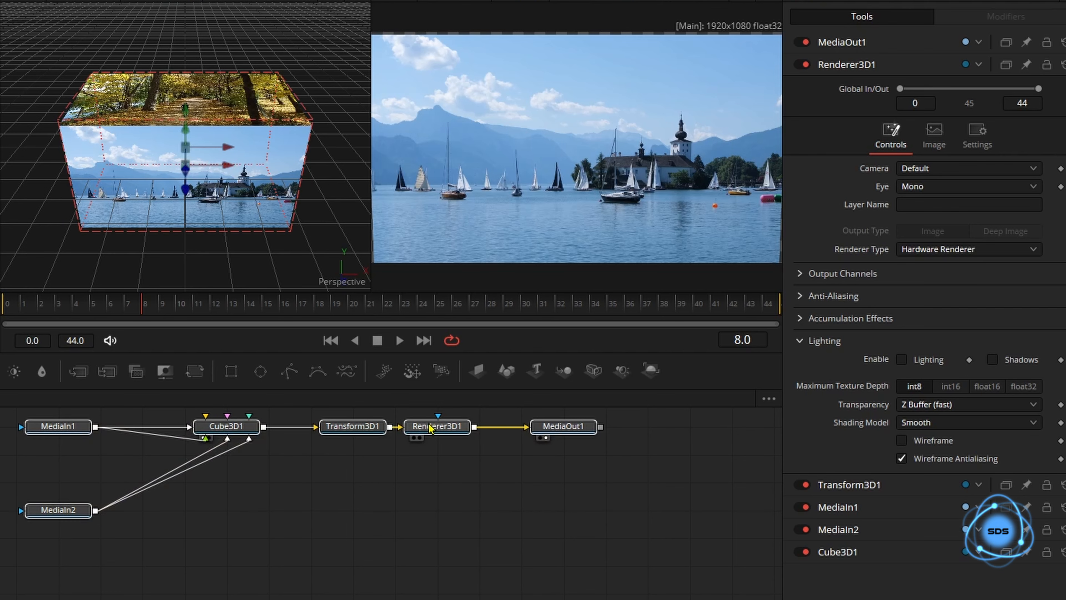
drag(428, 424, 428, 479)
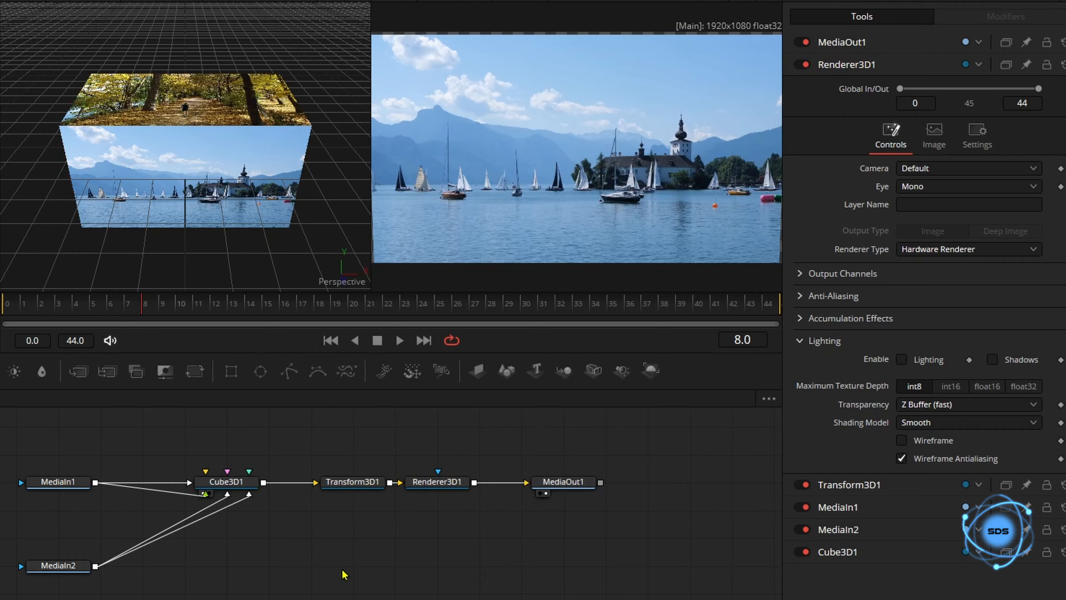
drag(563, 482, 605, 483)
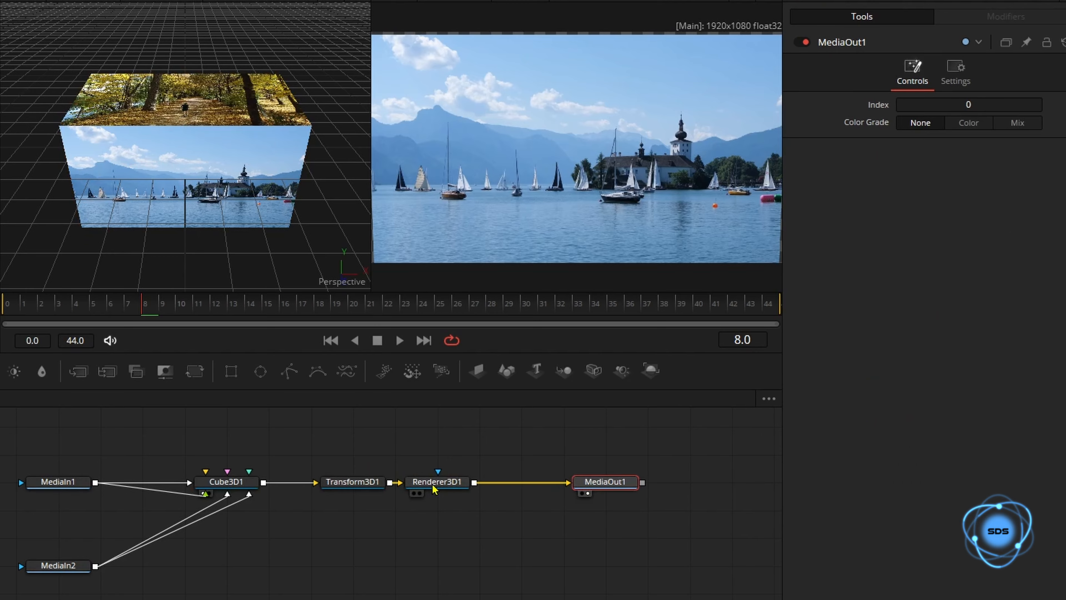
drag(437, 483, 520, 482)
drag(352, 489, 436, 489)
click(360, 519)
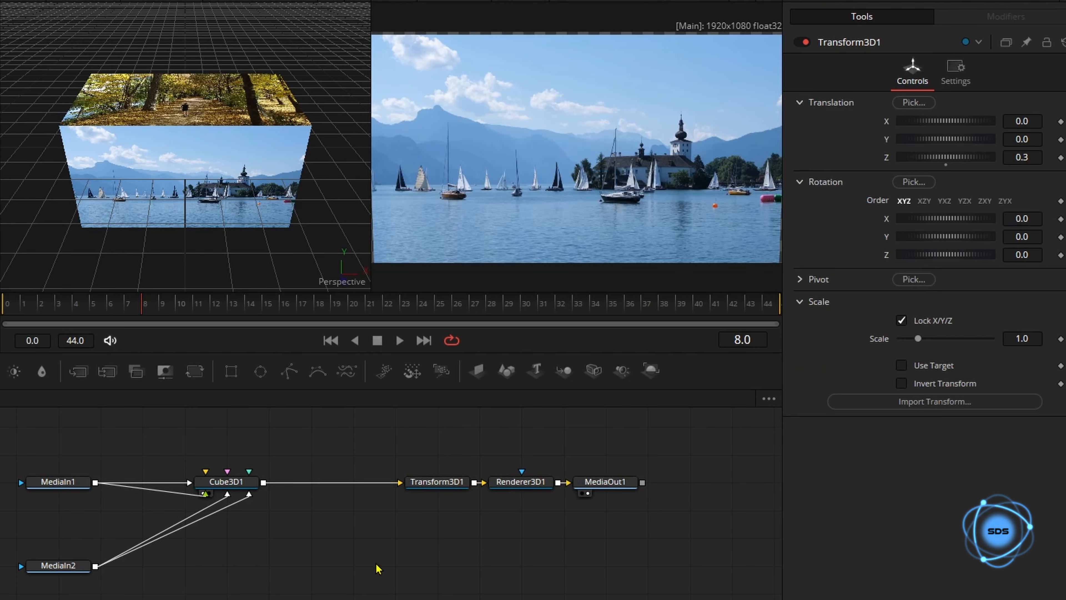
- Select Cube3D1 and drive its X Rotation with an Anim Curves modifier
click(241, 486)
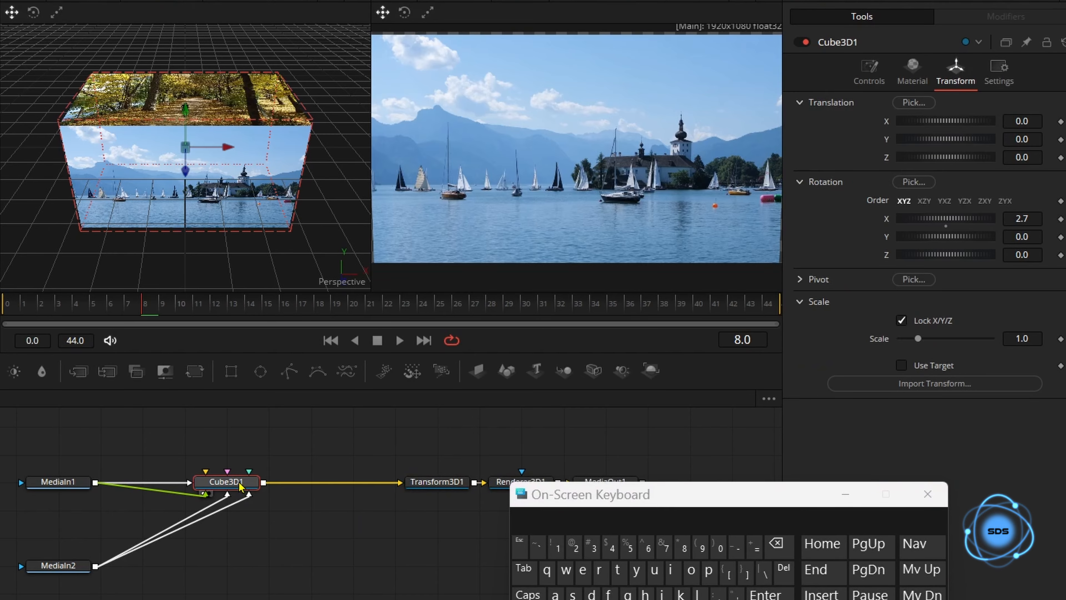
key(space)
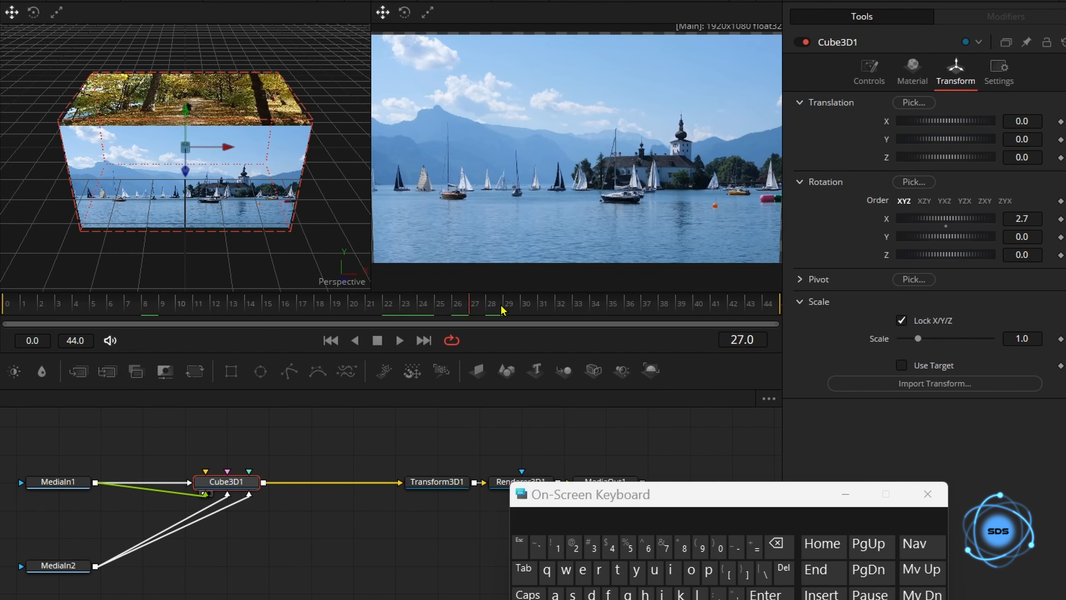
right_click(888, 223)
mouse_move(923, 294)
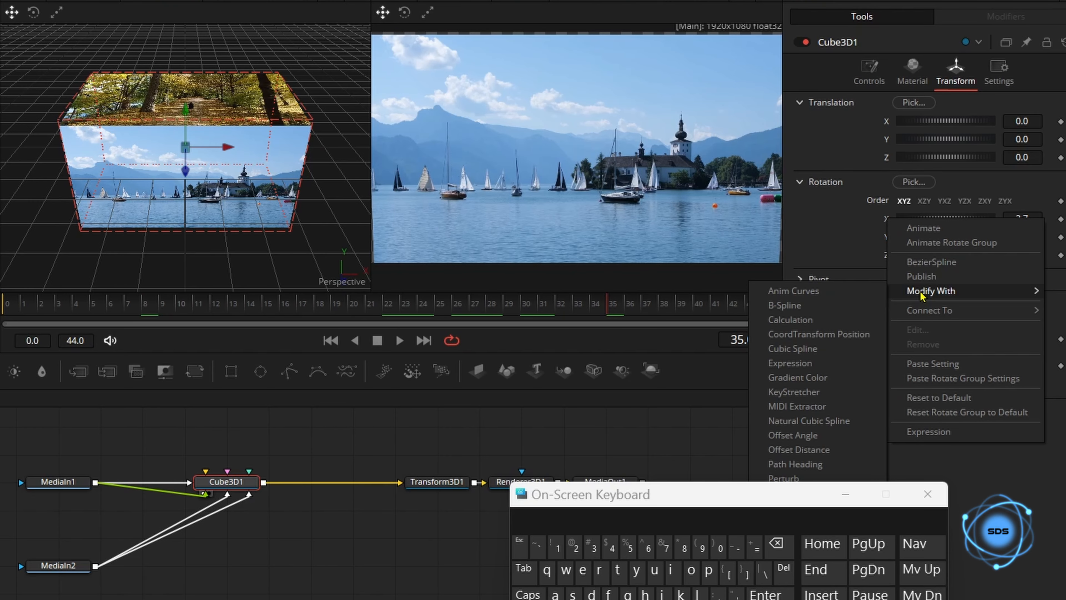
click(846, 294)
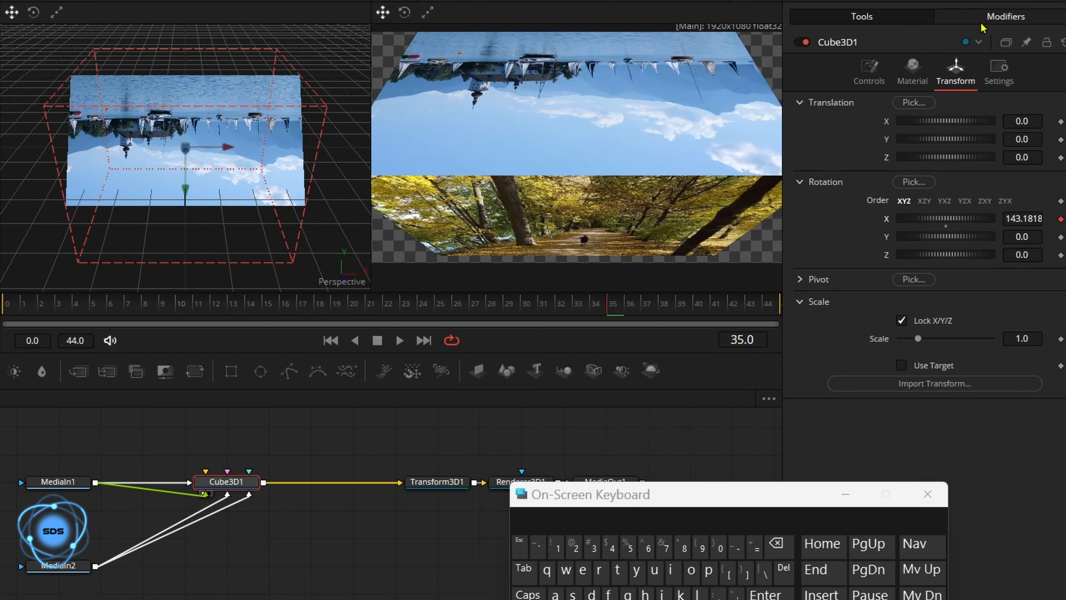
- Change the X Rotation curve's Scale from 180 to 90 and scrub to preview the turn
click(990, 19)
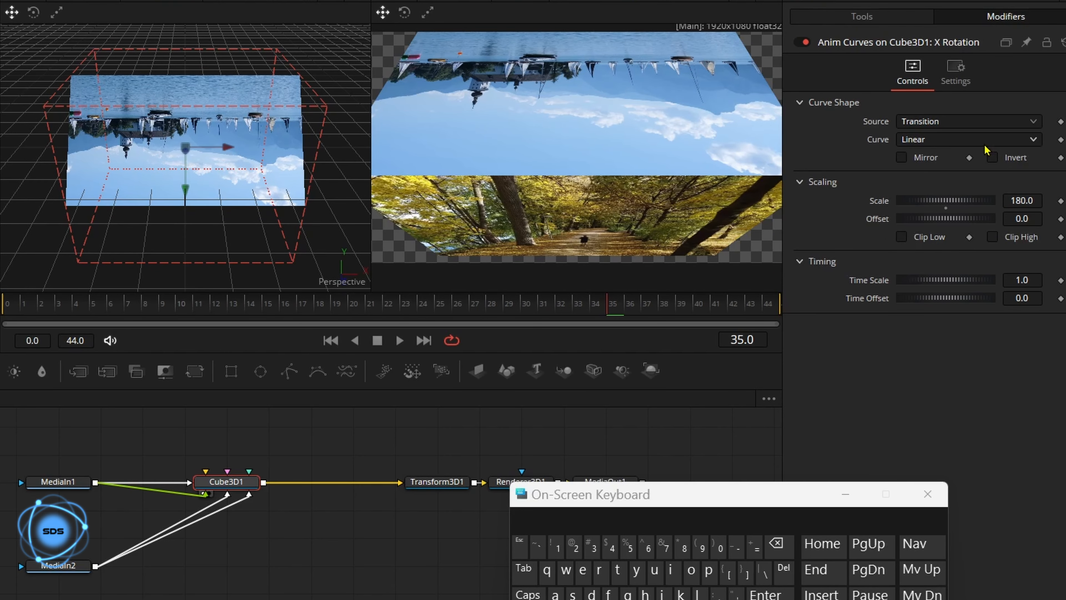
click(1038, 201)
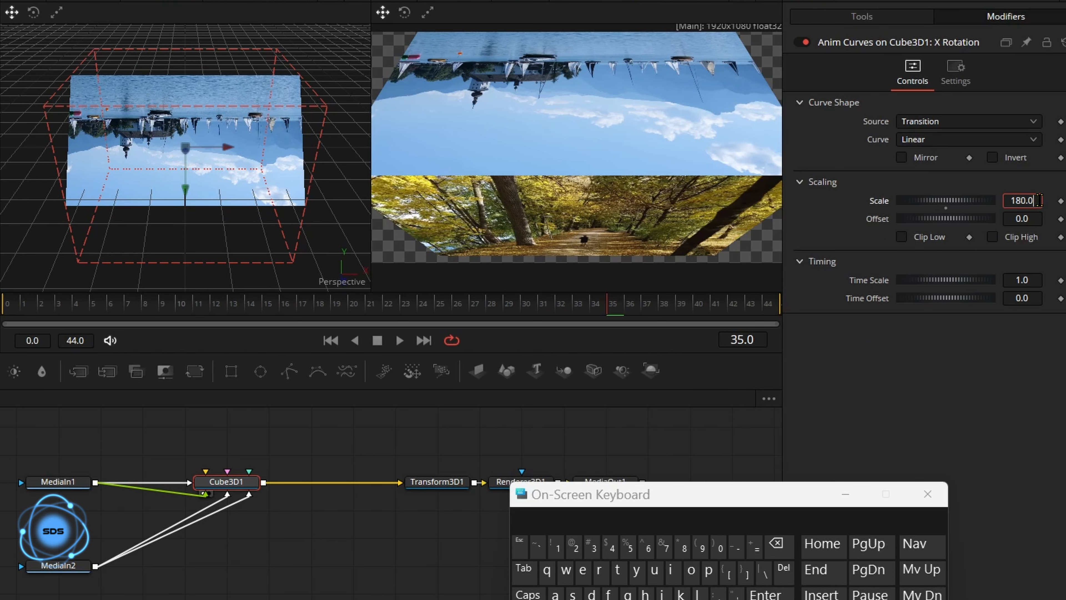
click(776, 543)
click(701, 546)
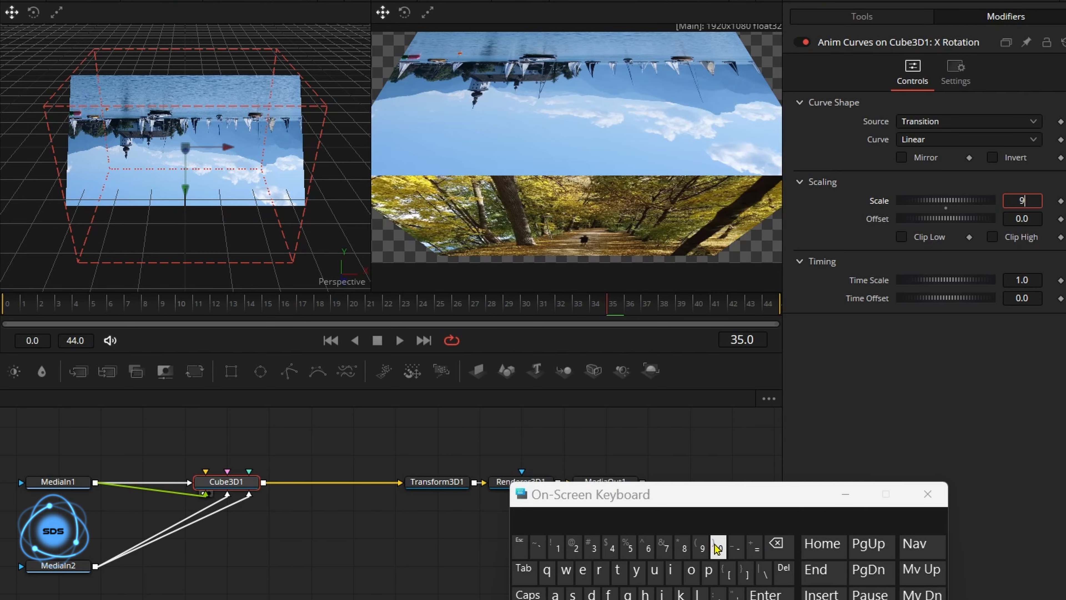
click(719, 546)
click(766, 596)
drag(483, 309, 783, 306)
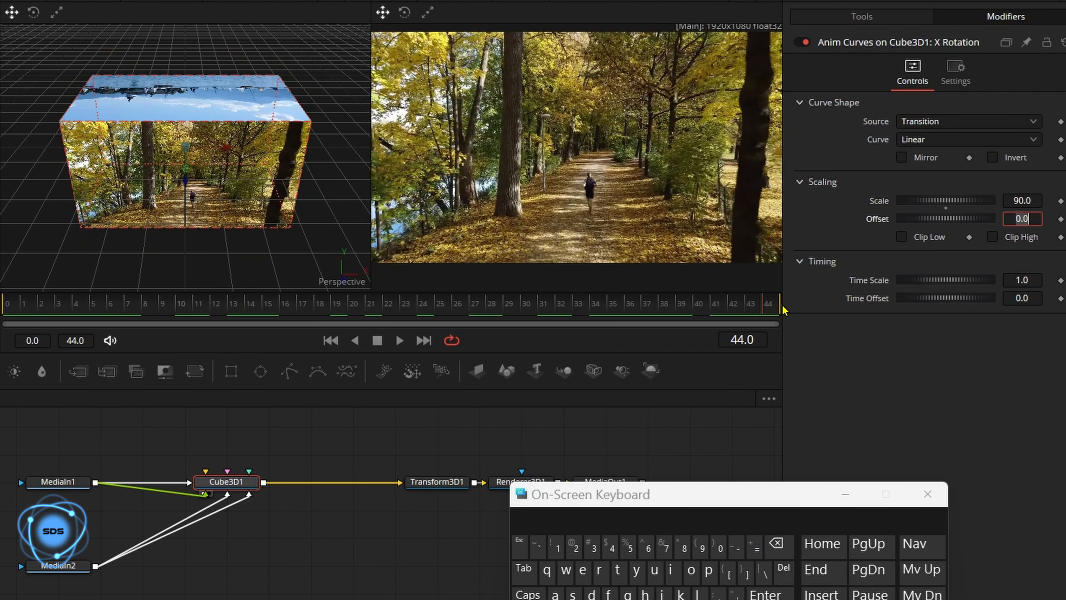
click(876, 18)
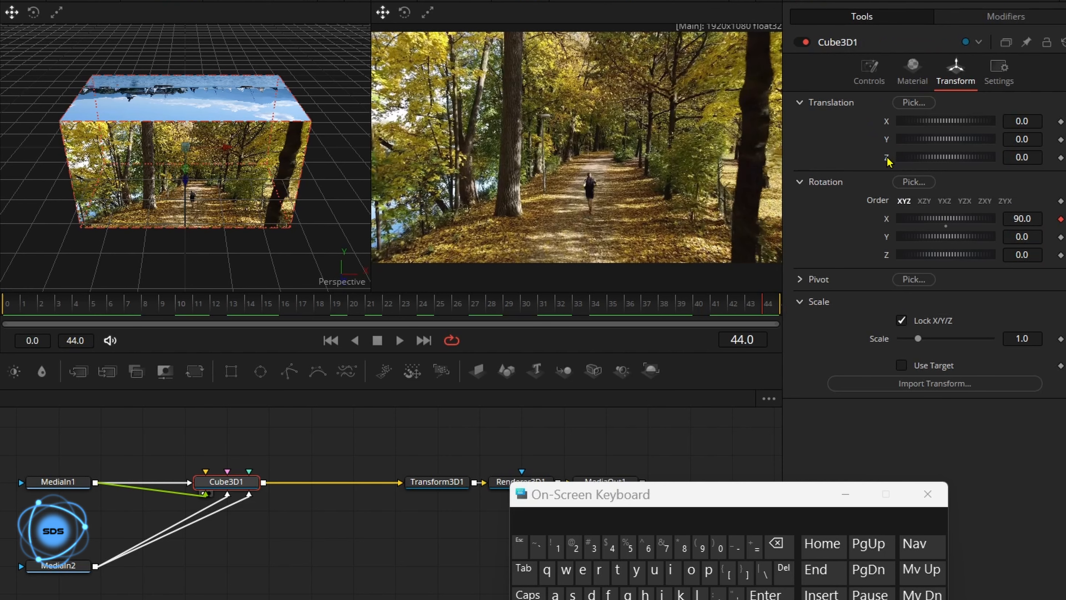
- Add an Anim Curves modifier to Cube3D1's Z Offset
right_click(888, 160)
mouse_move(932, 229)
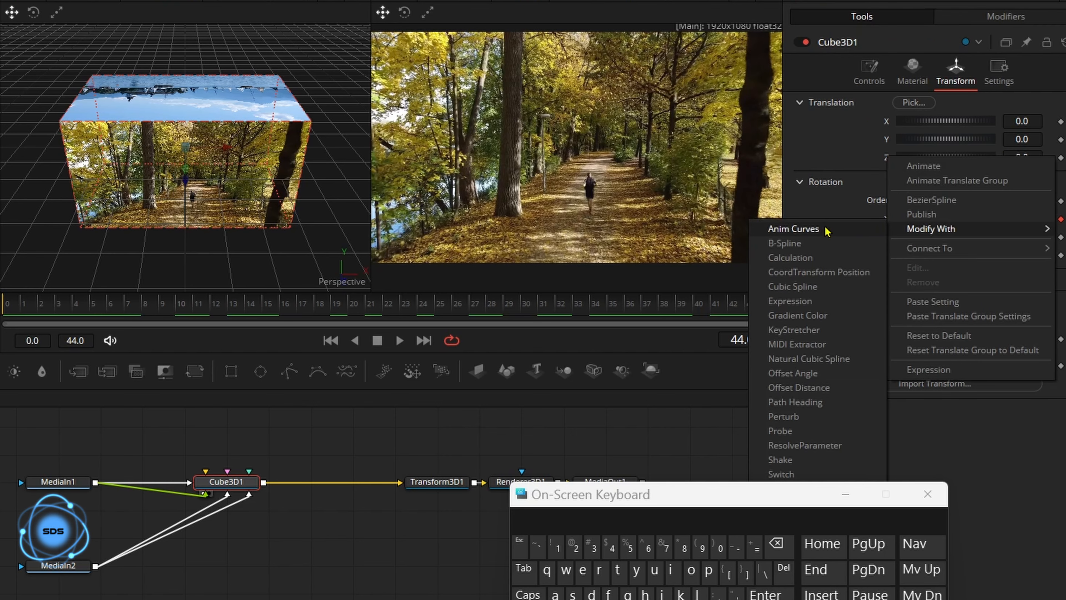
click(793, 229)
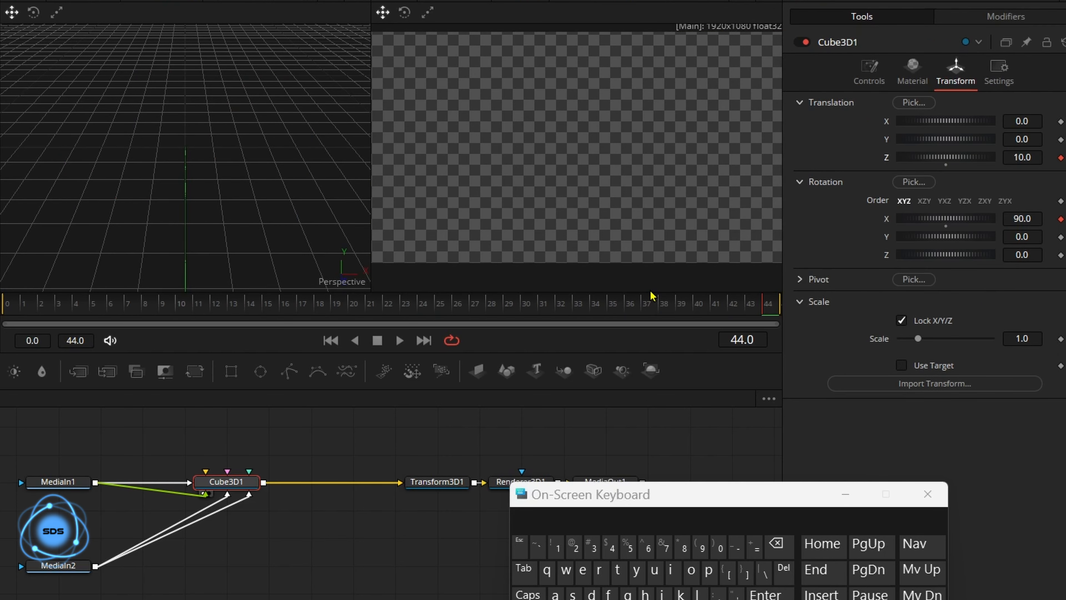
click(993, 17)
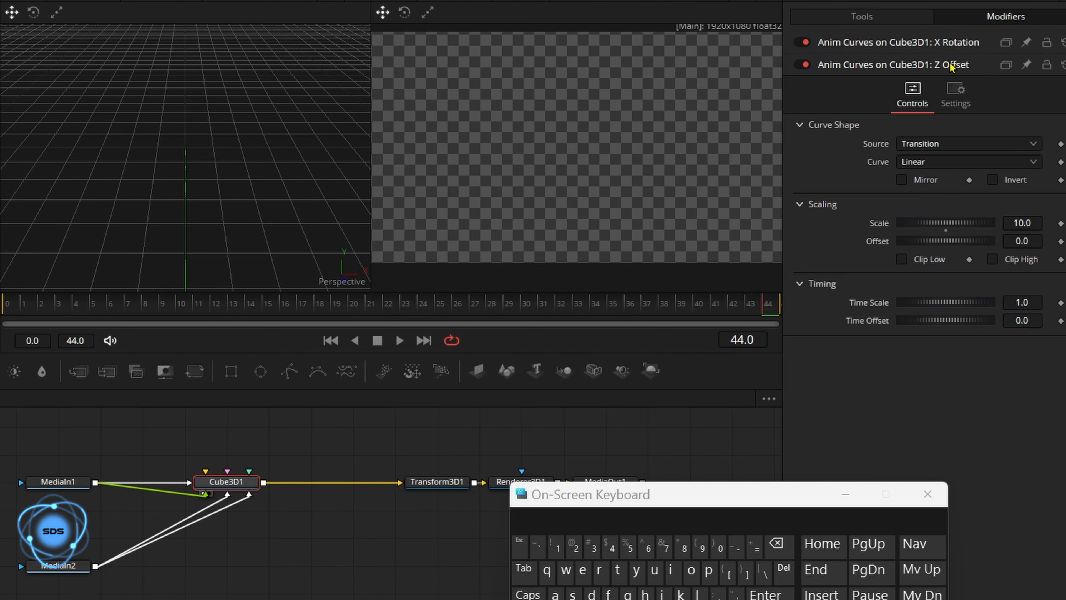
- Set the Z Offset curve's Scale to -0.8 and scrub back to the transition start
click(1034, 220)
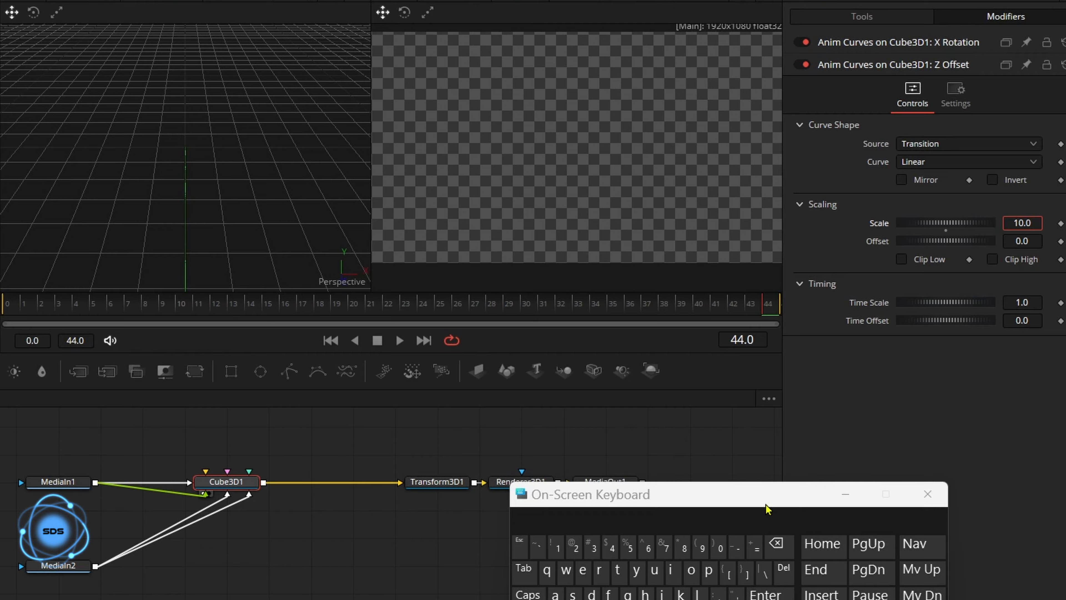
double_click(779, 543)
double_click(779, 543)
click(737, 547)
click(719, 548)
click(719, 598)
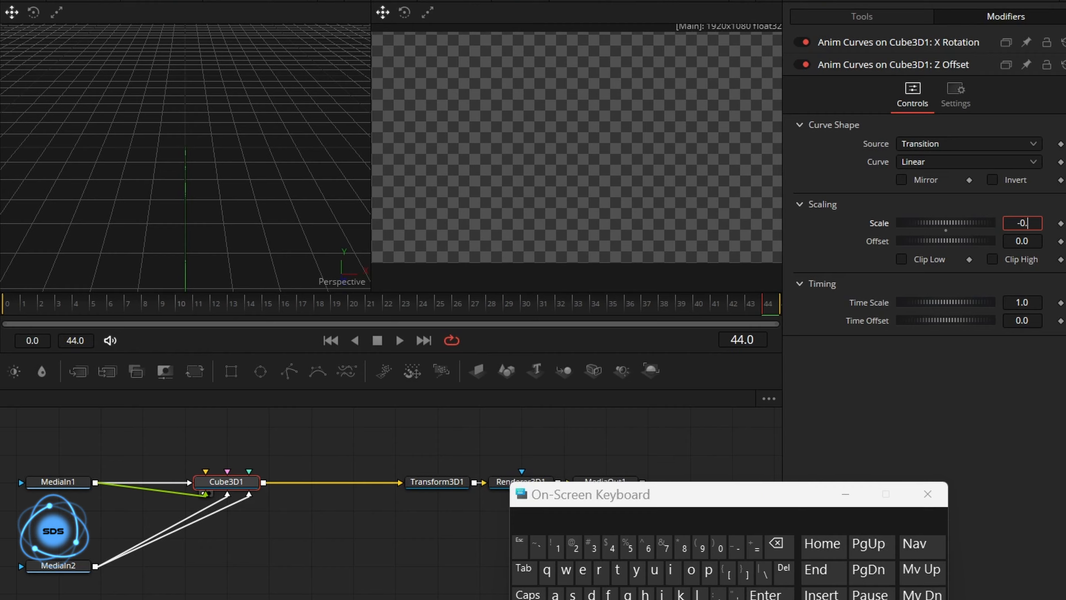
click(684, 546)
click(766, 593)
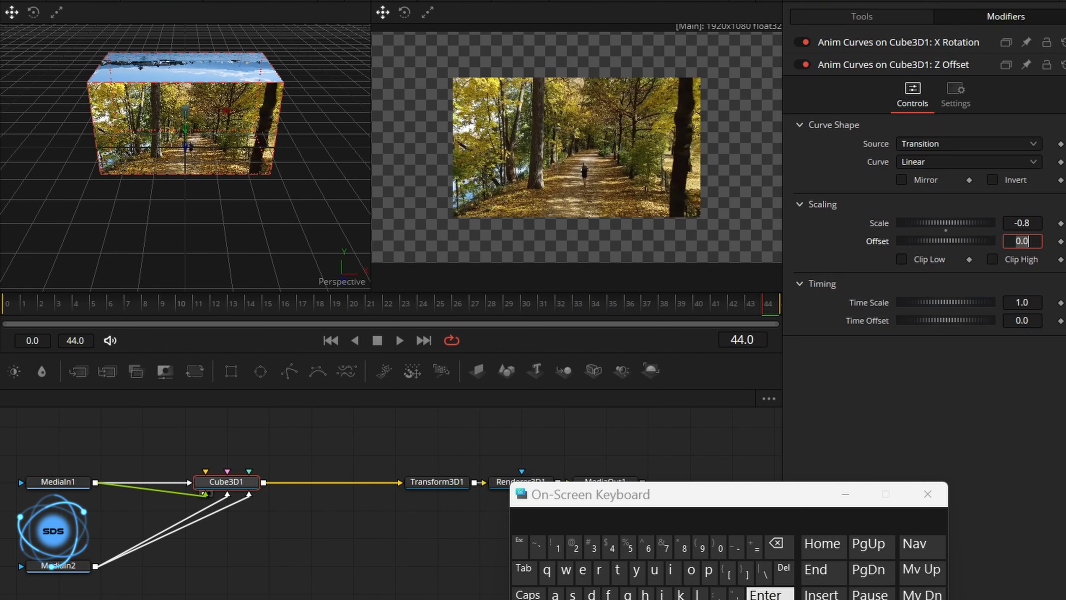
drag(690, 309, 811, 308)
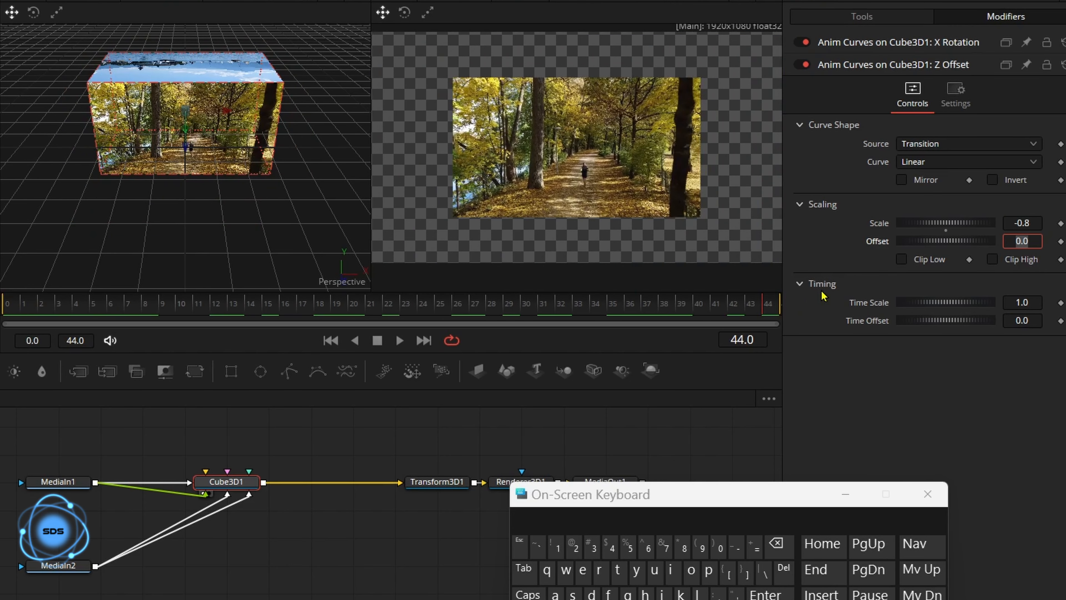
- Switch the Z Offset curve to Custom and reset it to a straight line
click(923, 164)
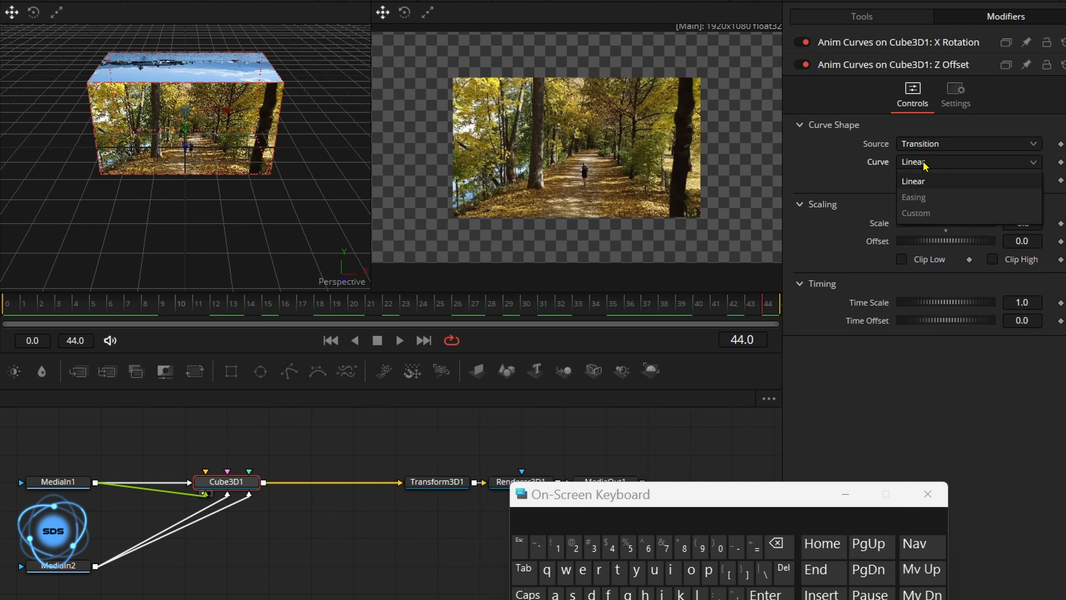
click(926, 213)
drag(929, 241, 934, 208)
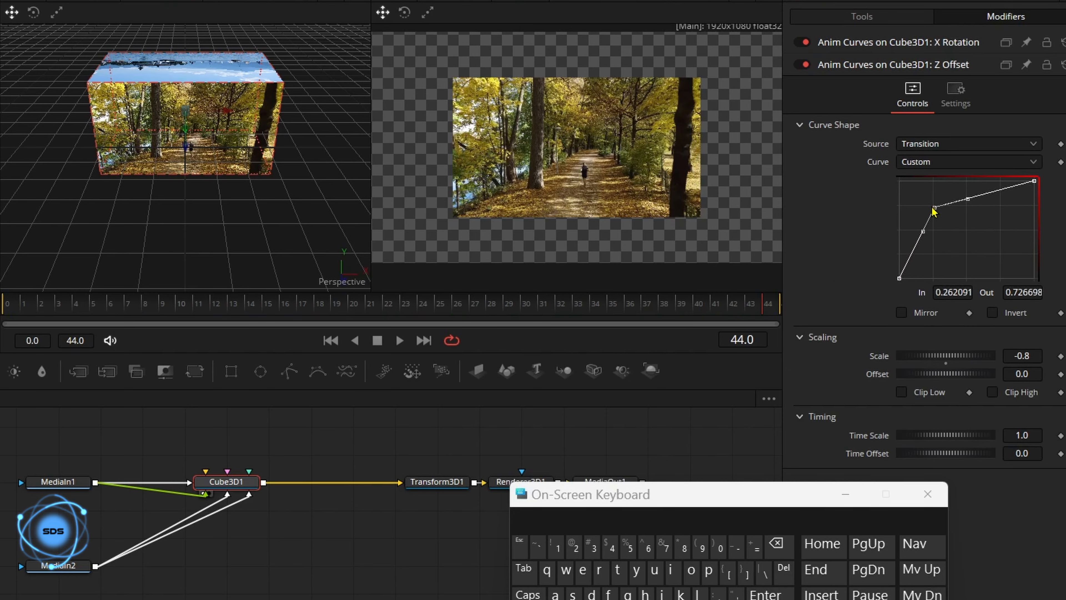
drag(738, 495, 547, 498)
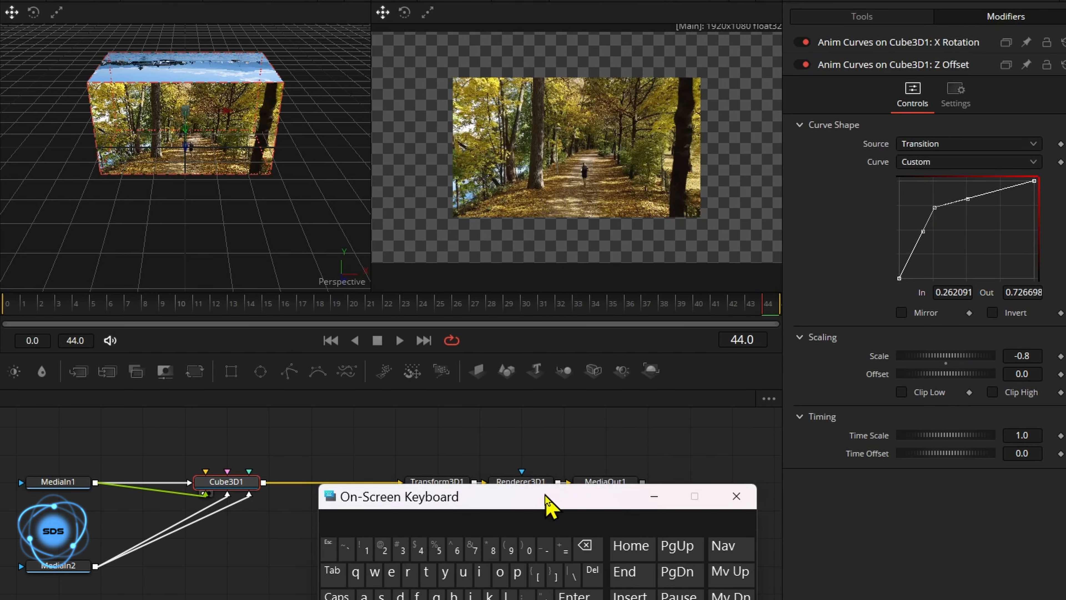
right_click(971, 235)
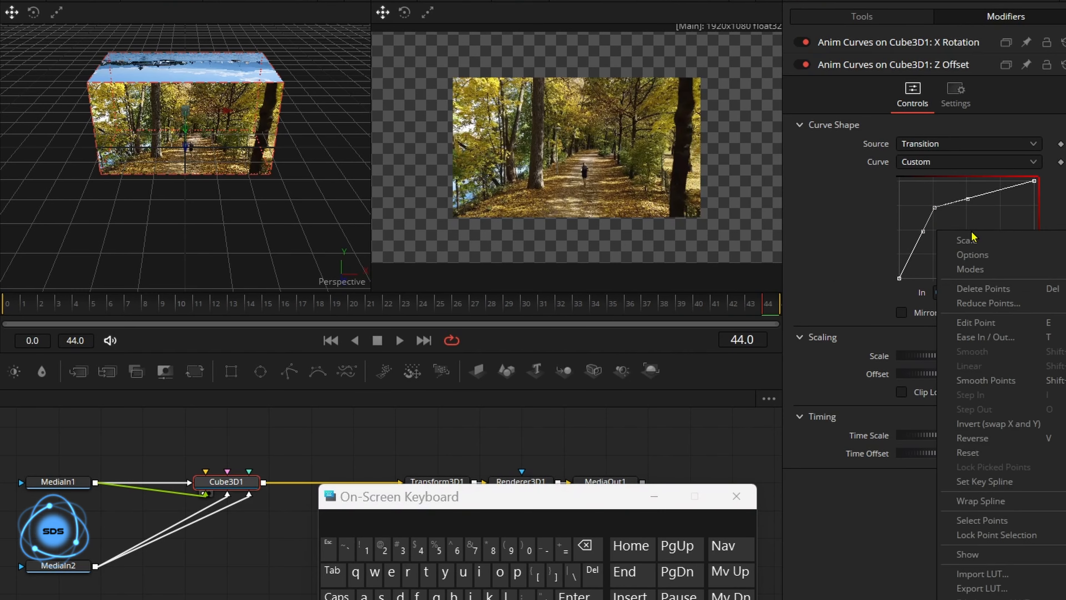
click(972, 454)
- Add rise-and-fall curve points, setting the first top point to In 0.25, Out 1.0
drag(934, 253, 934, 184)
click(1035, 182)
drag(1036, 185, 1034, 276)
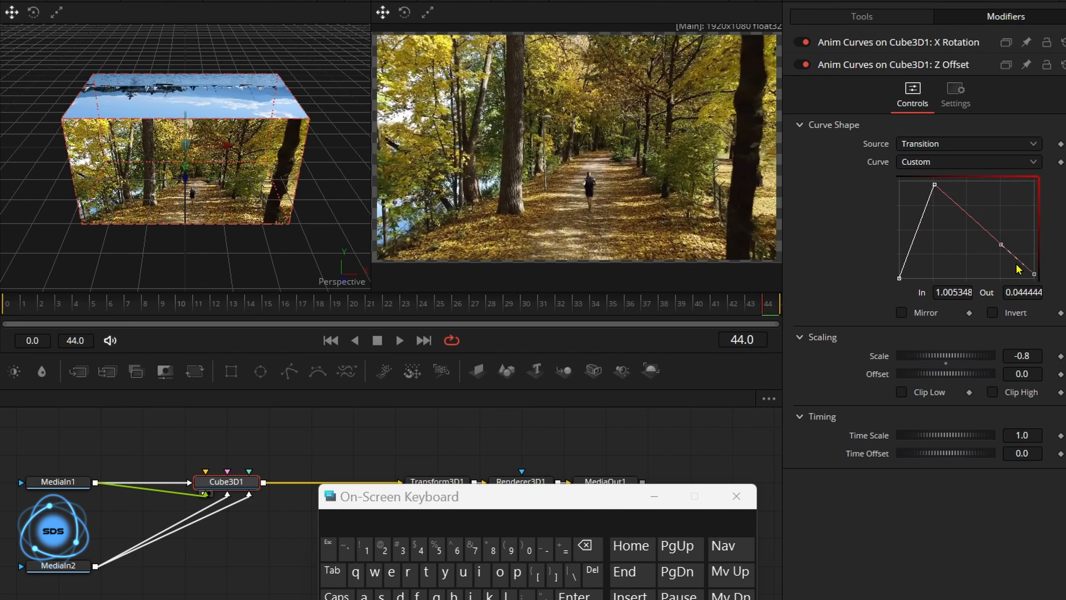
drag(997, 244, 891, 169)
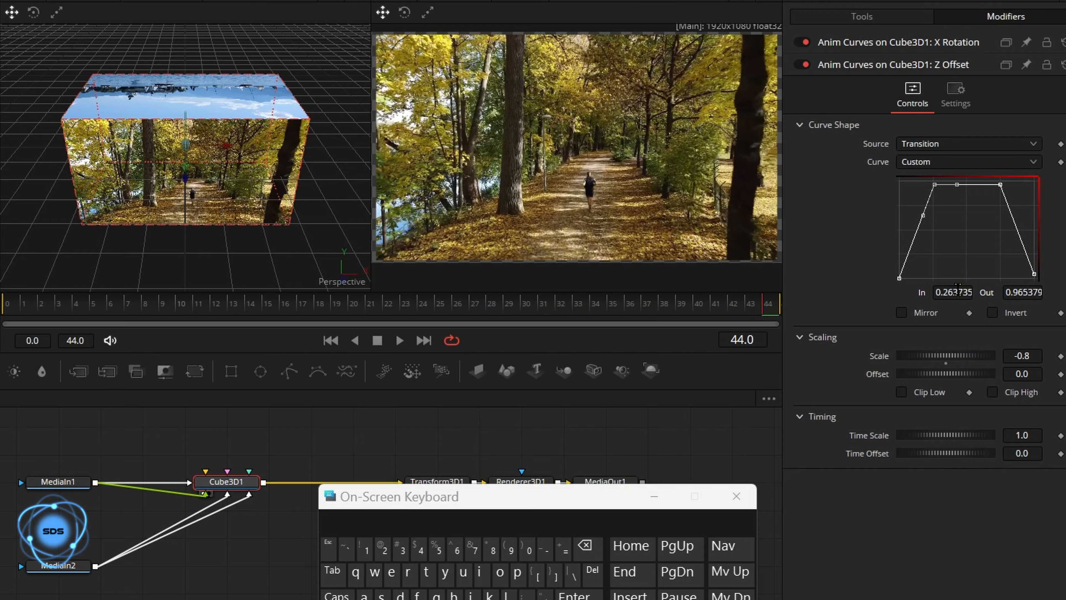
click(957, 287)
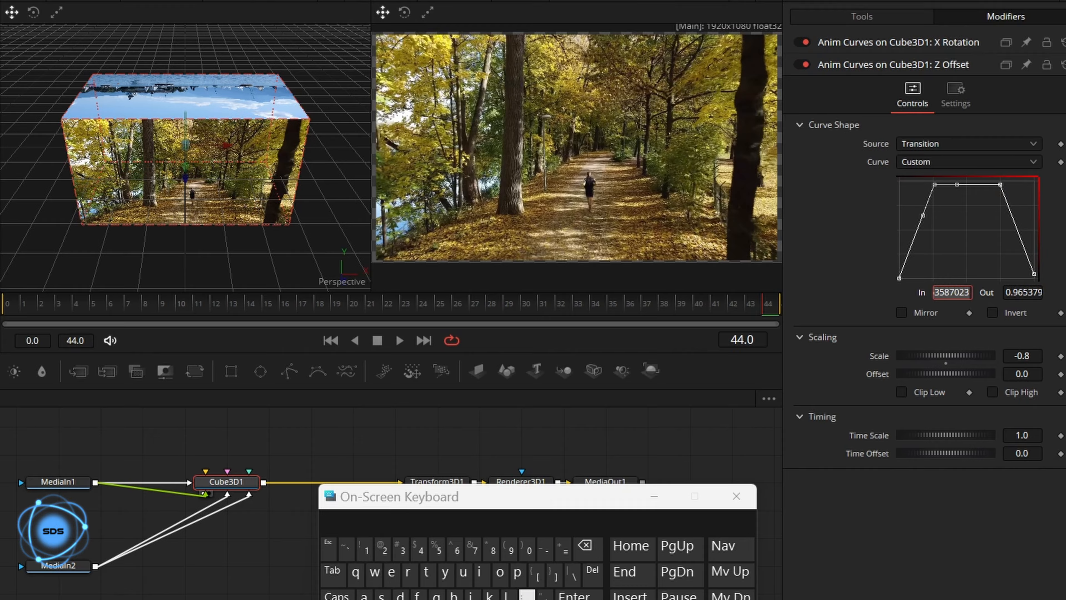
text(.25)
key(Return)
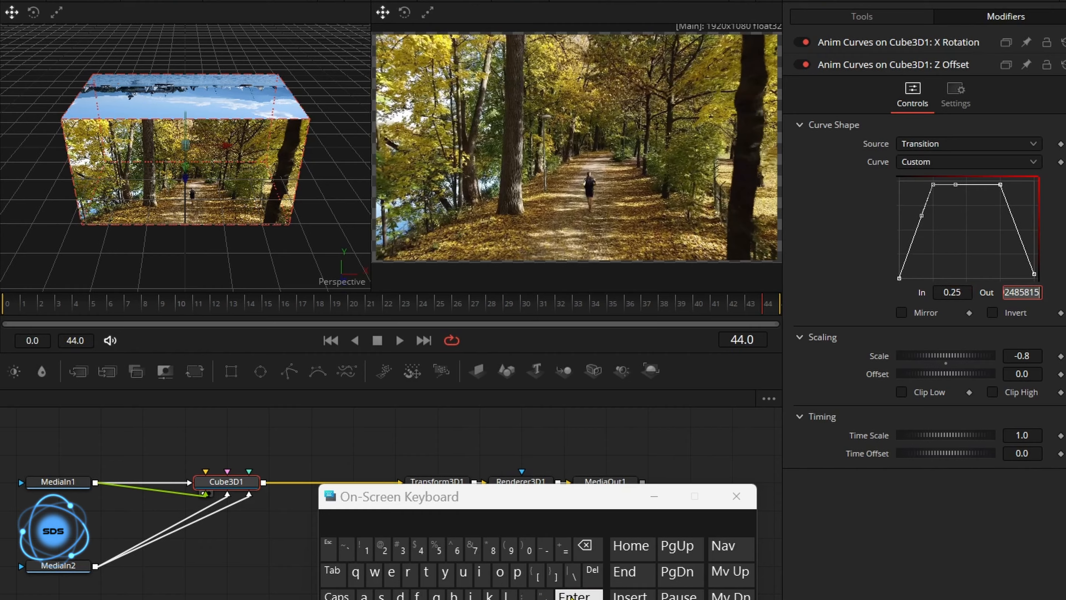
text(1)
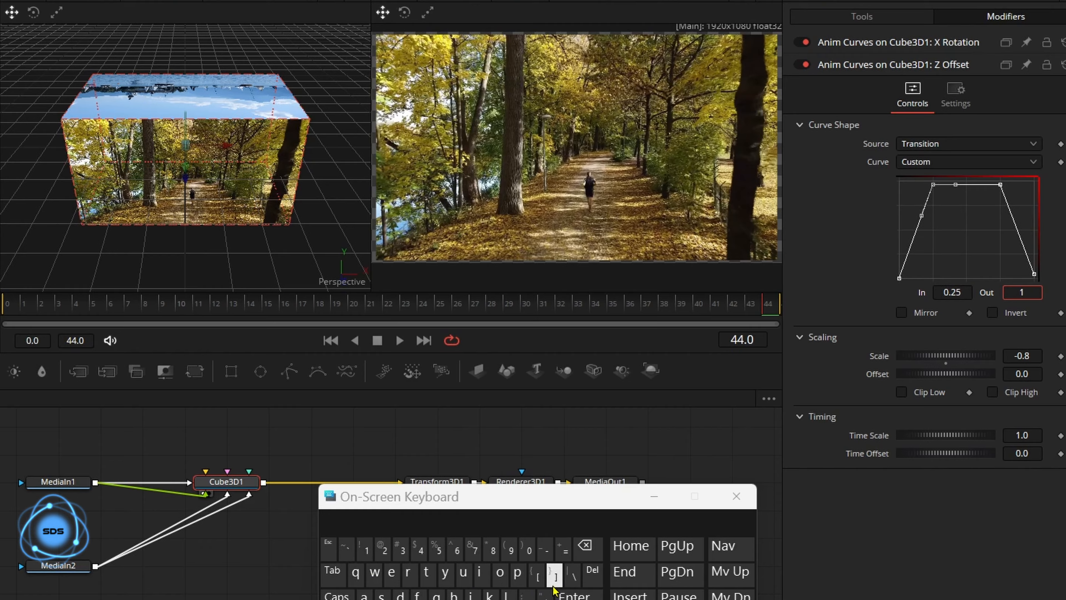
key(Return)
- Set the second top curve point to In 0.75, Out 1.0
click(1000, 185)
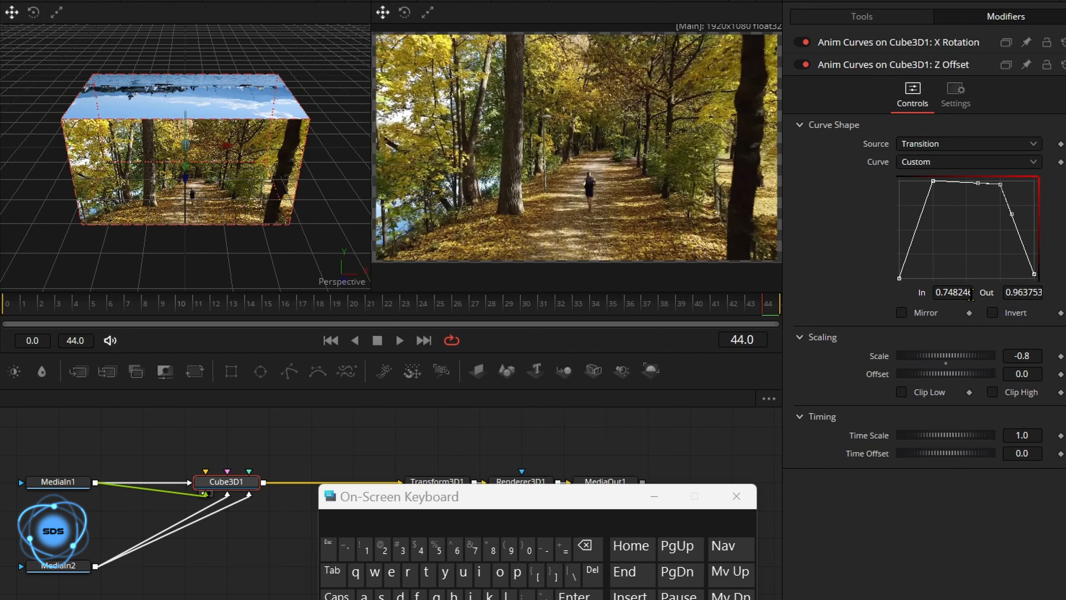
click(968, 293)
text(.)
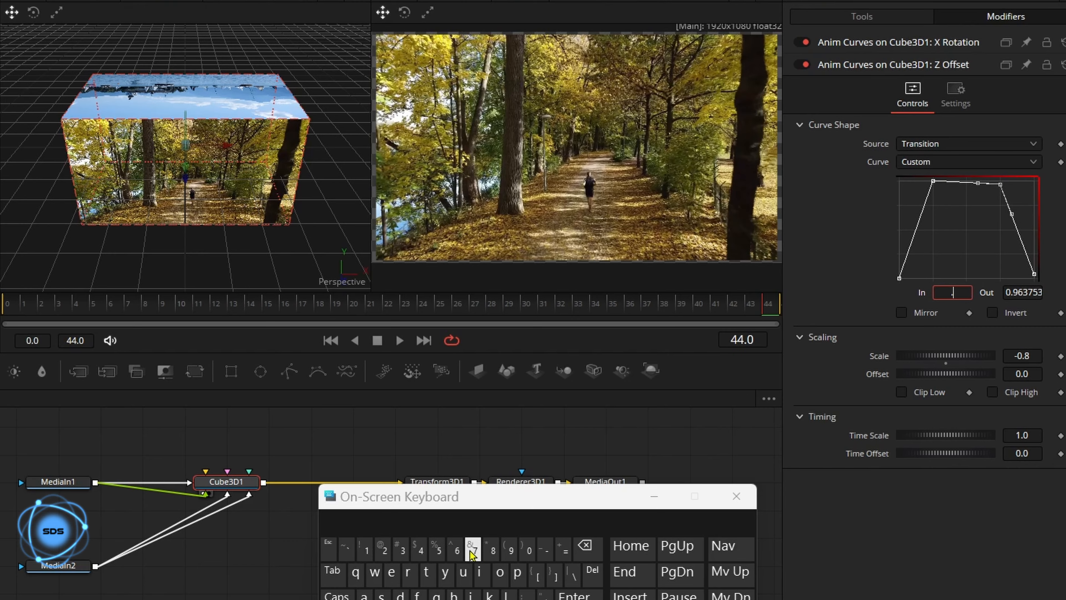
text(75)
key(Return)
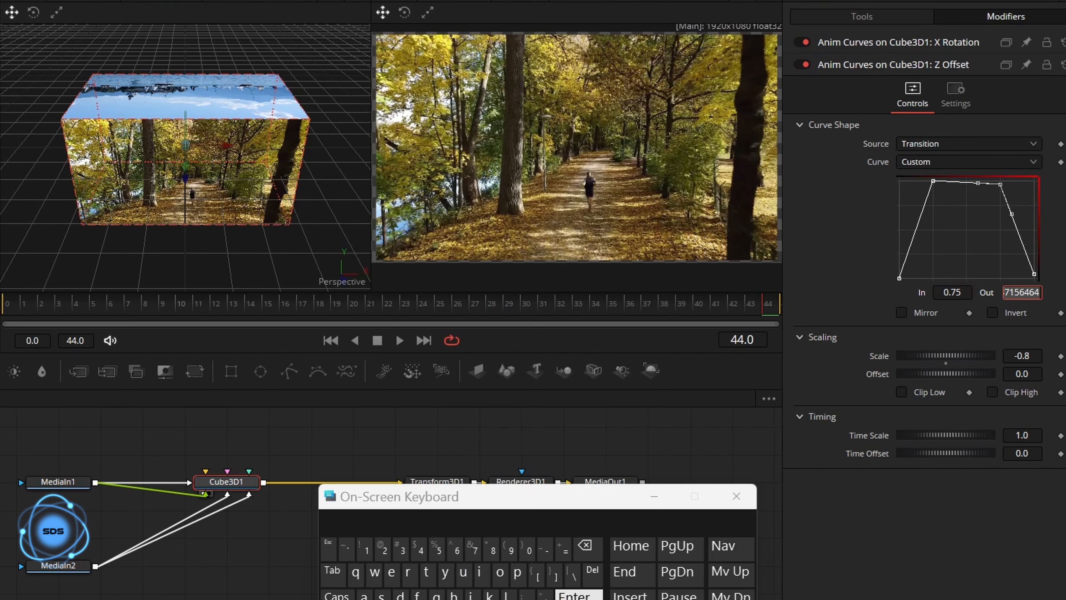
text(1)
key(Return)
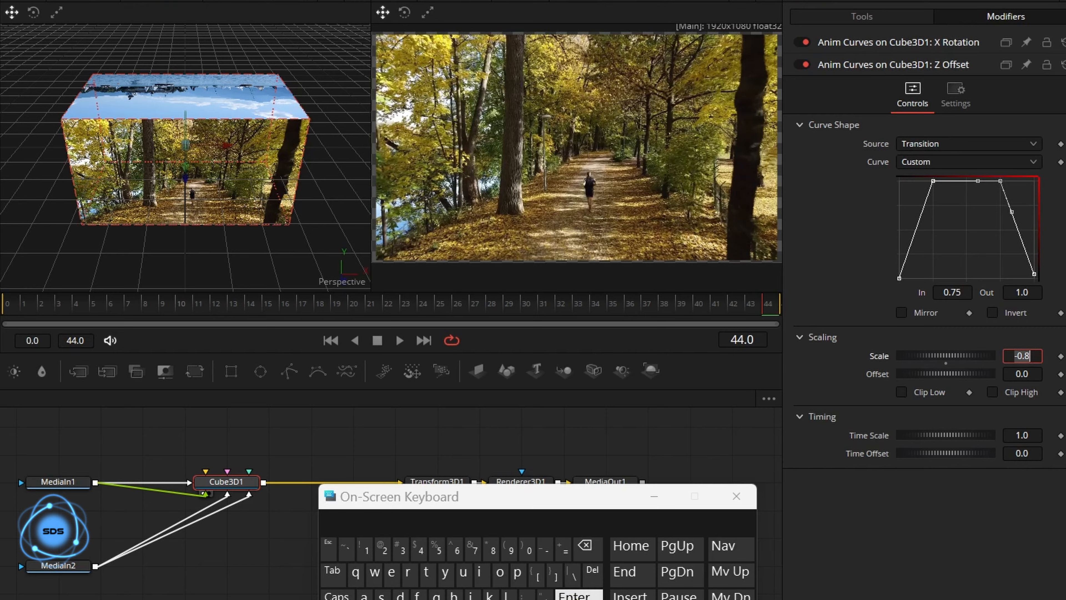
click(813, 294)
drag(750, 302, 821, 313)
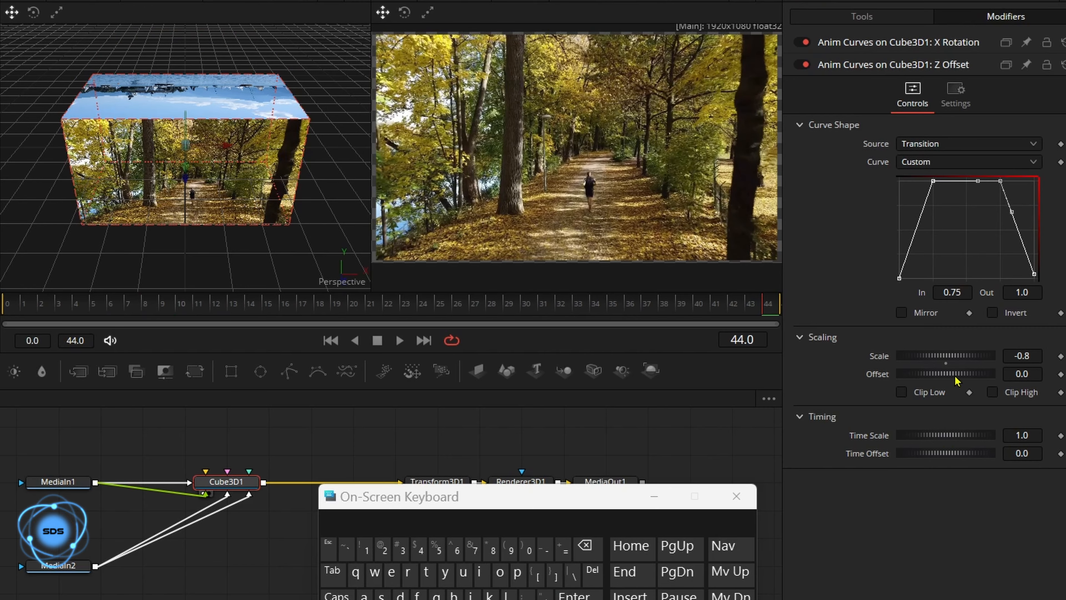
- Set the Z Offset curve's Offset to 0.03 and preview the transition
click(1026, 373)
text(3)
click(573, 593)
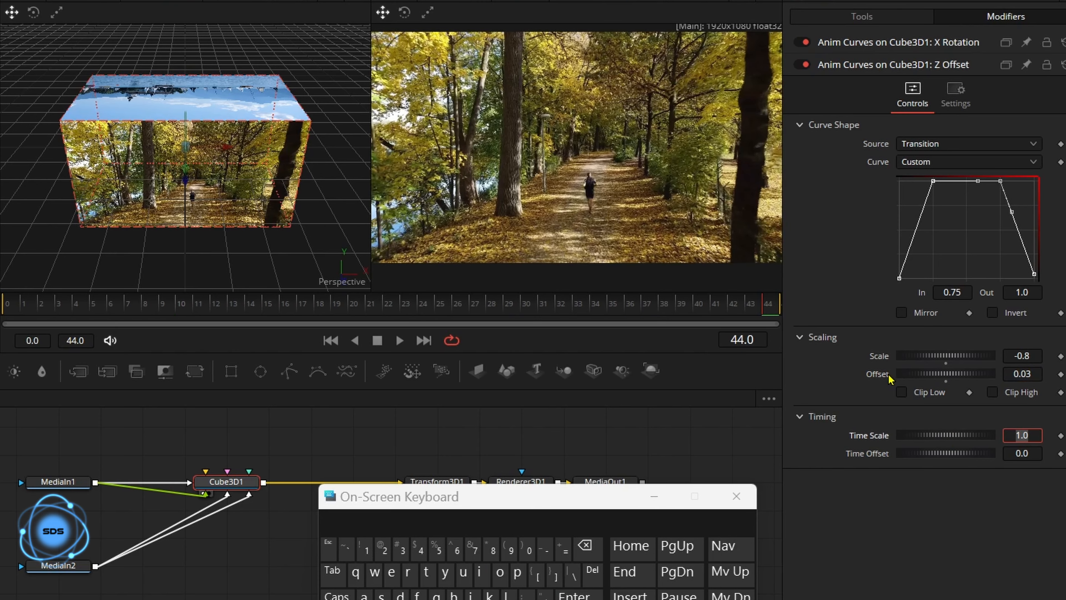
mouse_move(767, 308)
mouse_down()
mouse_move(47, 306)
mouse_move(780, 302)
mouse_up()
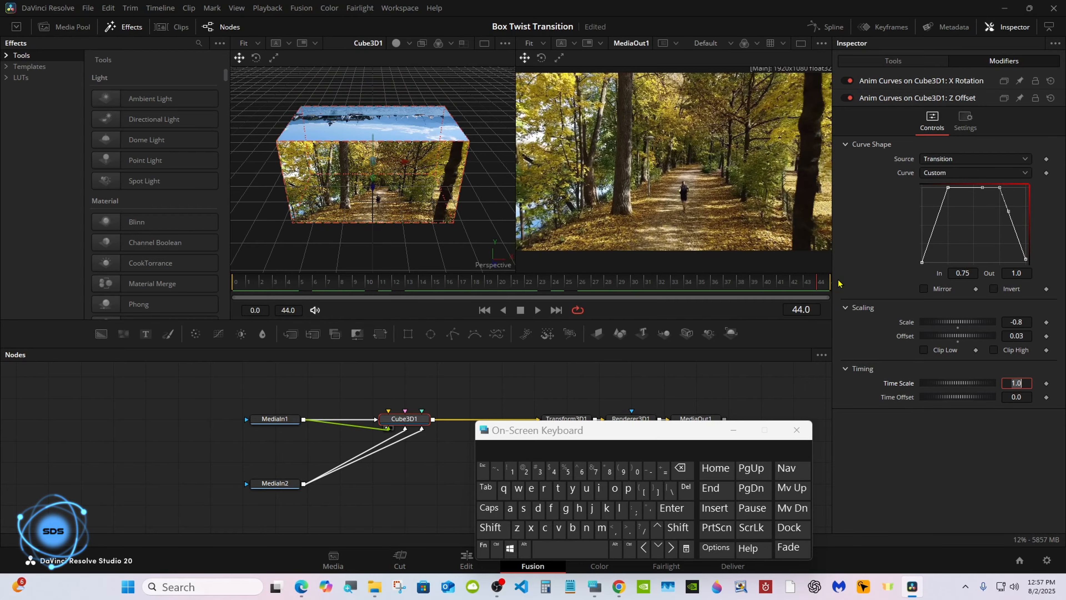
- Set the X Rotation Anim Curves Time Scale to 1.5
drag(587, 424, 722, 403)
click(524, 284)
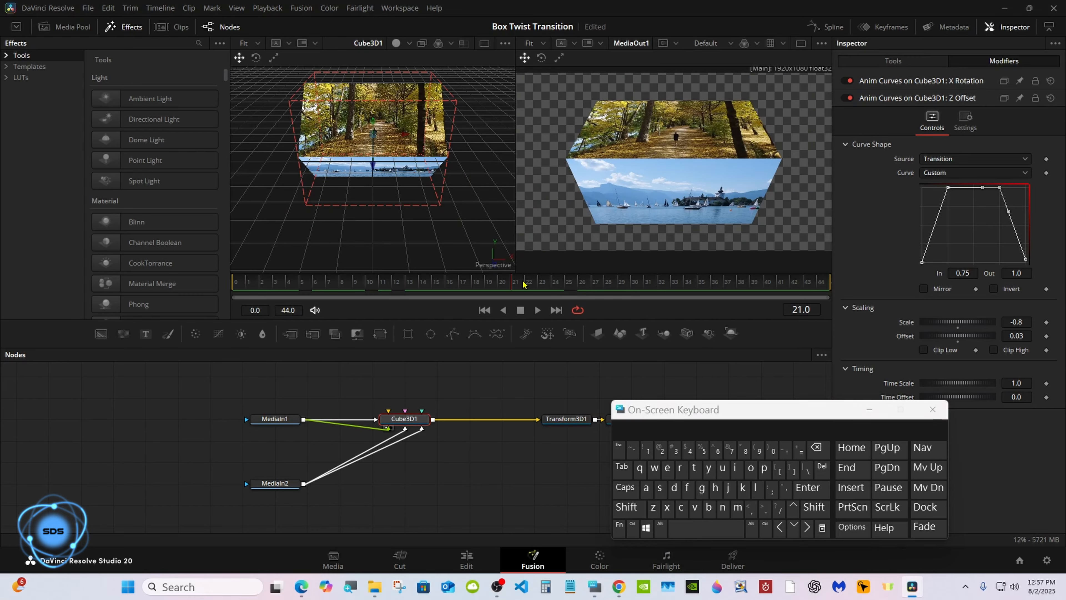
drag(524, 284, 647, 277)
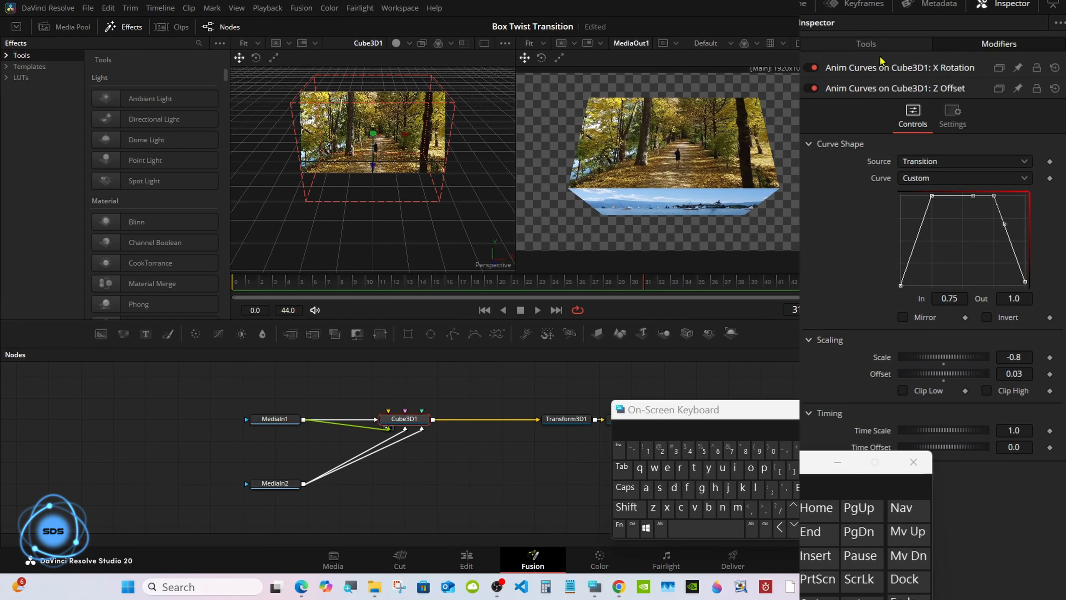
click(916, 81)
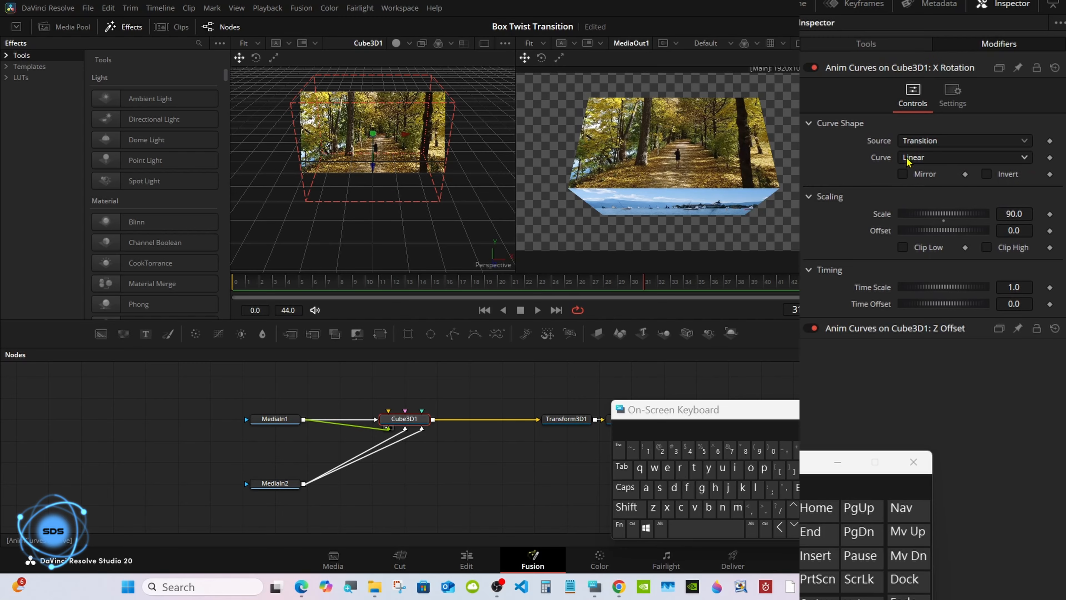
click(1019, 287)
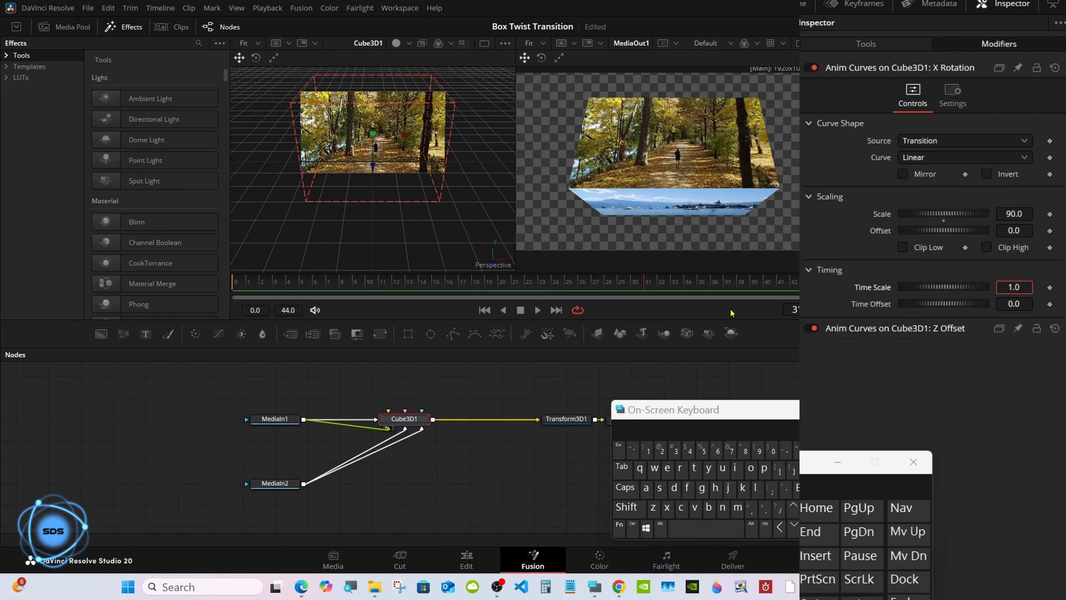
click(701, 450)
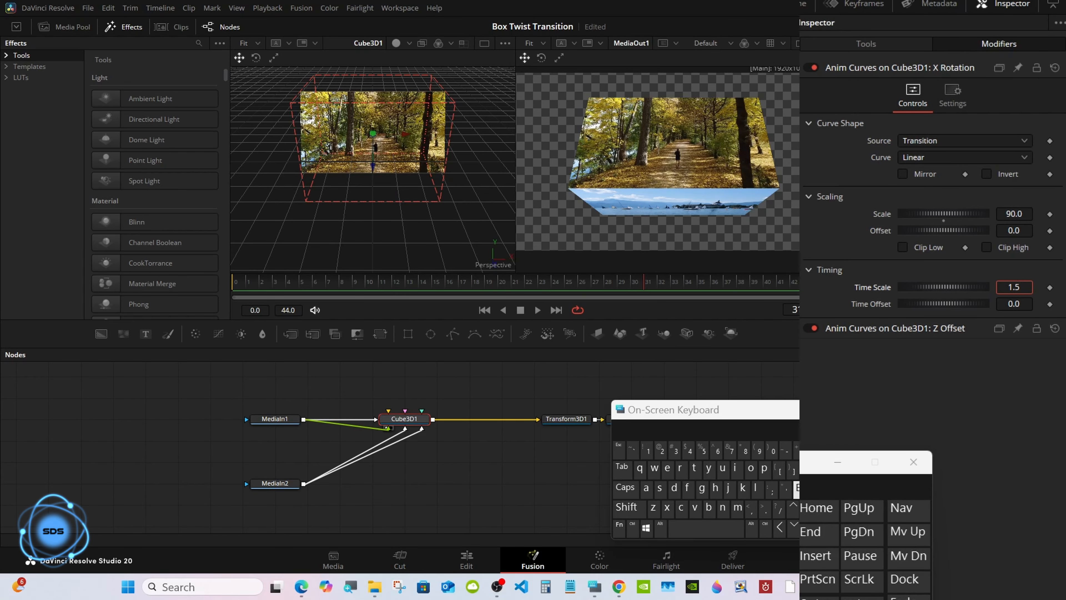
click(796, 490)
- Scrub back through early transition frames to check the faster turn
click(391, 281)
drag(391, 281, 352, 281)
drag(755, 409, 808, 389)
click(413, 421)
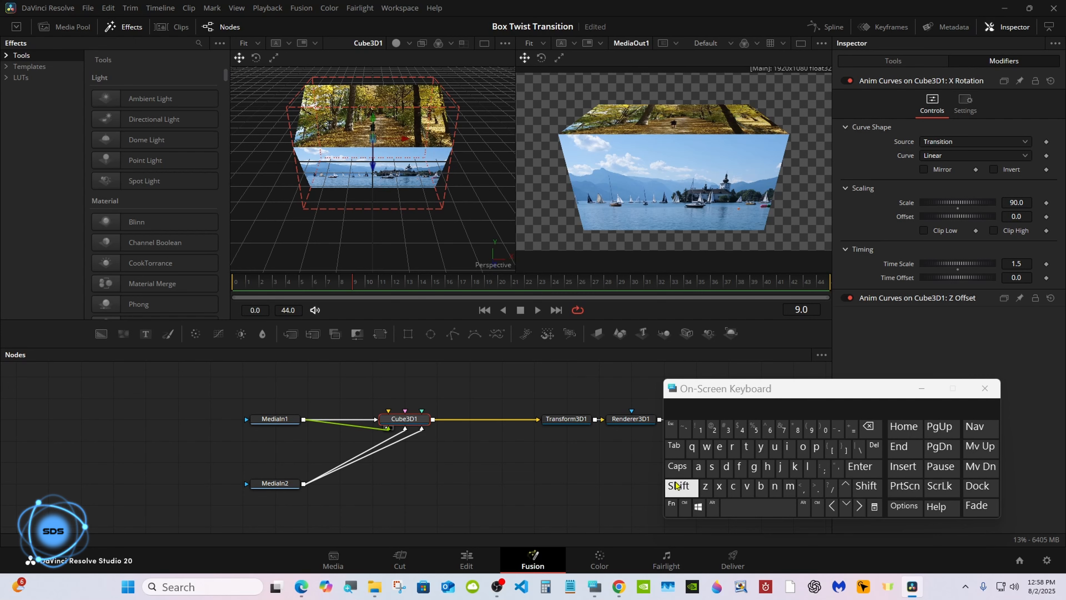
- Insert a Bender 3D after Cube3D1, set to Twist on the X axis with Center 1.0
click(681, 488)
click(743, 505)
text(Bender 3D)
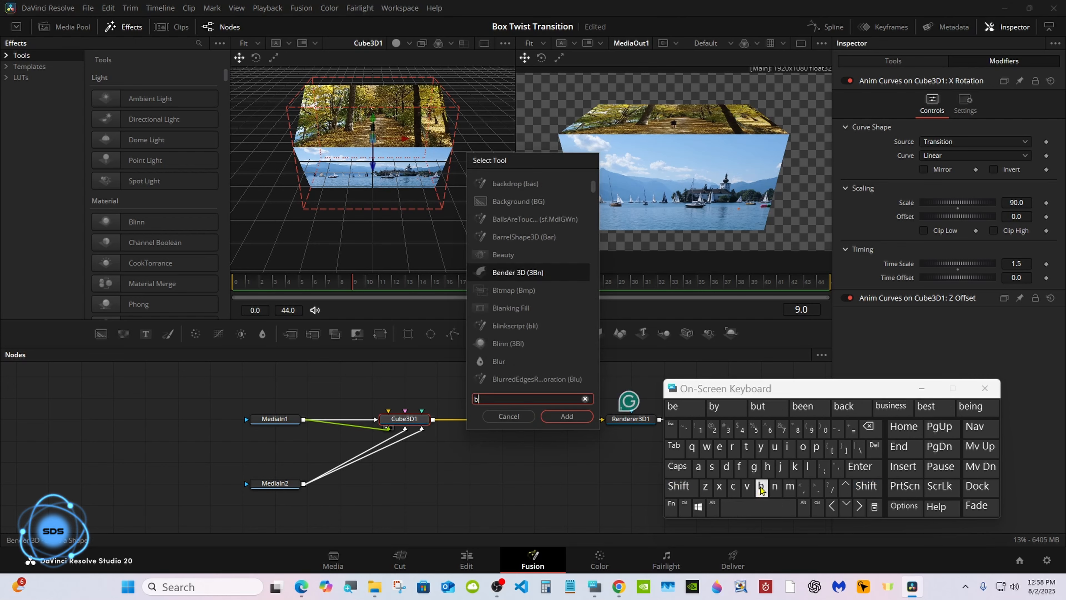
click(567, 415)
drag(743, 389, 627, 421)
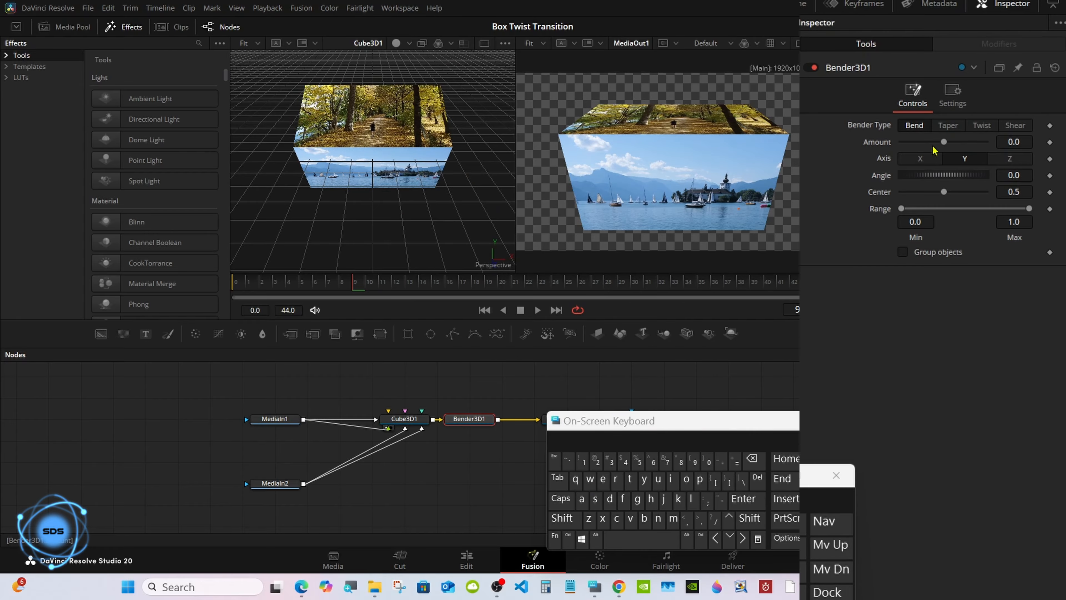
click(981, 125)
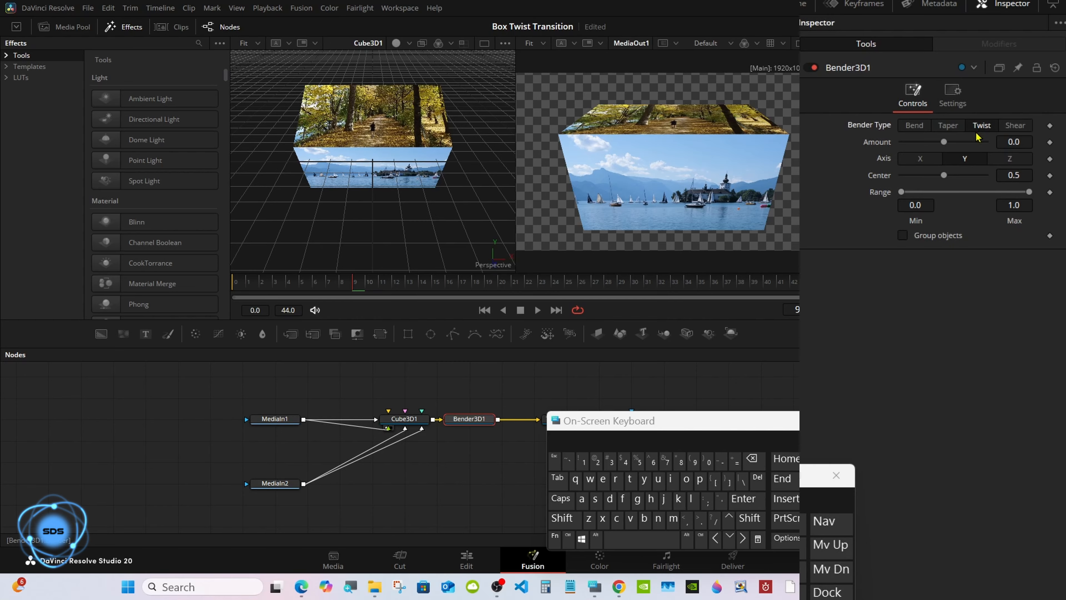
click(925, 160)
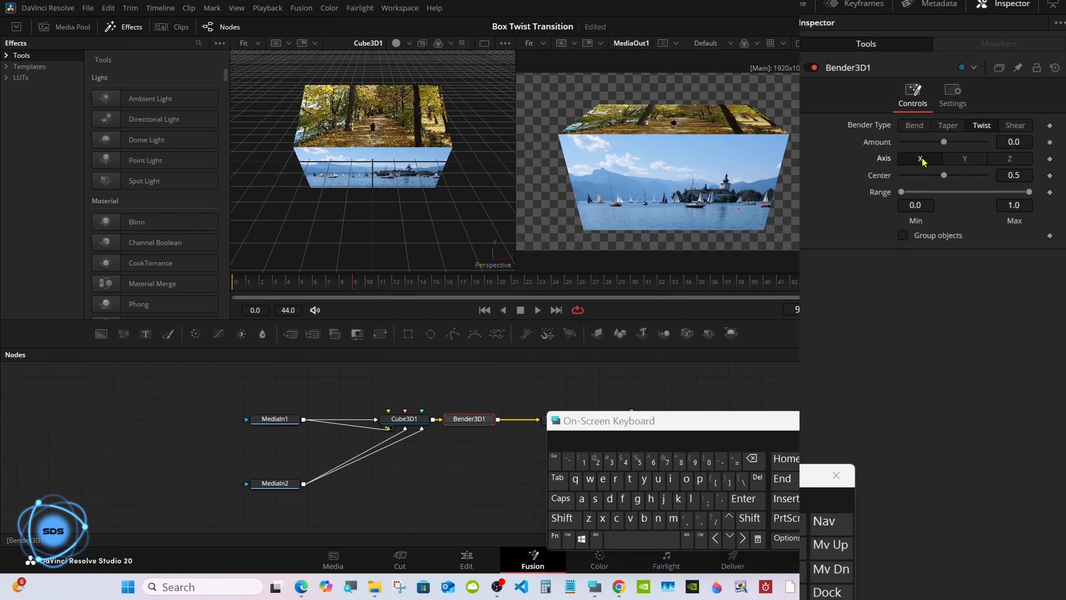
drag(943, 175, 1035, 180)
- Drive the twist Amount with a Transition-sourced Anim Curves modifier at Scale 0.2
right_click(877, 142)
click(966, 172)
click(999, 44)
click(965, 140)
click(957, 165)
double_click(1015, 214)
text(0.2)
click(736, 501)
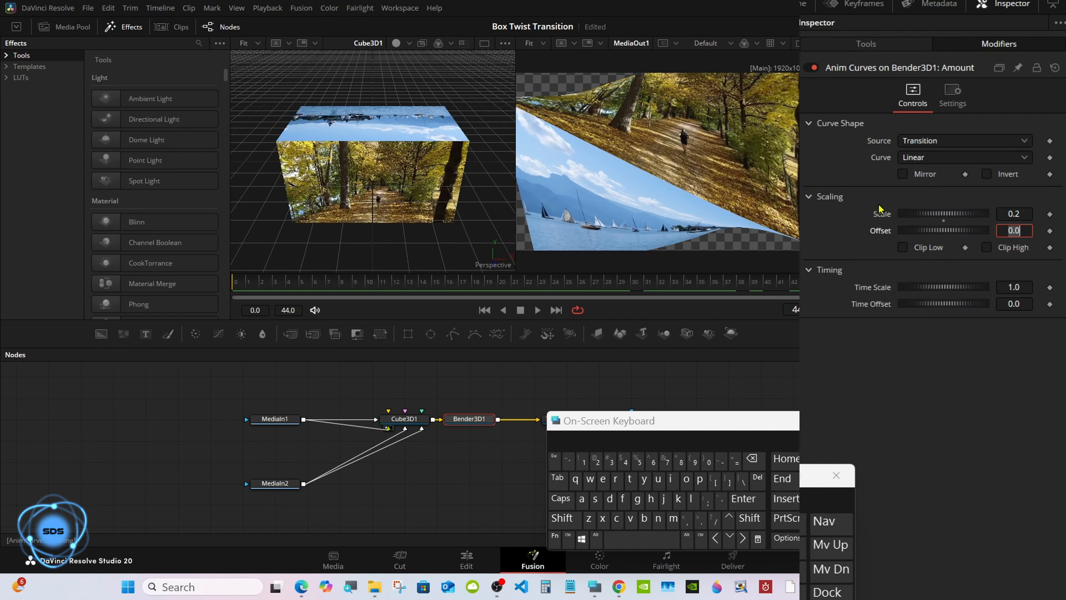
- Mirror the Amount curve, set its Time Scale to 1.5, and scrub to preview the twist
click(923, 170)
click(635, 281)
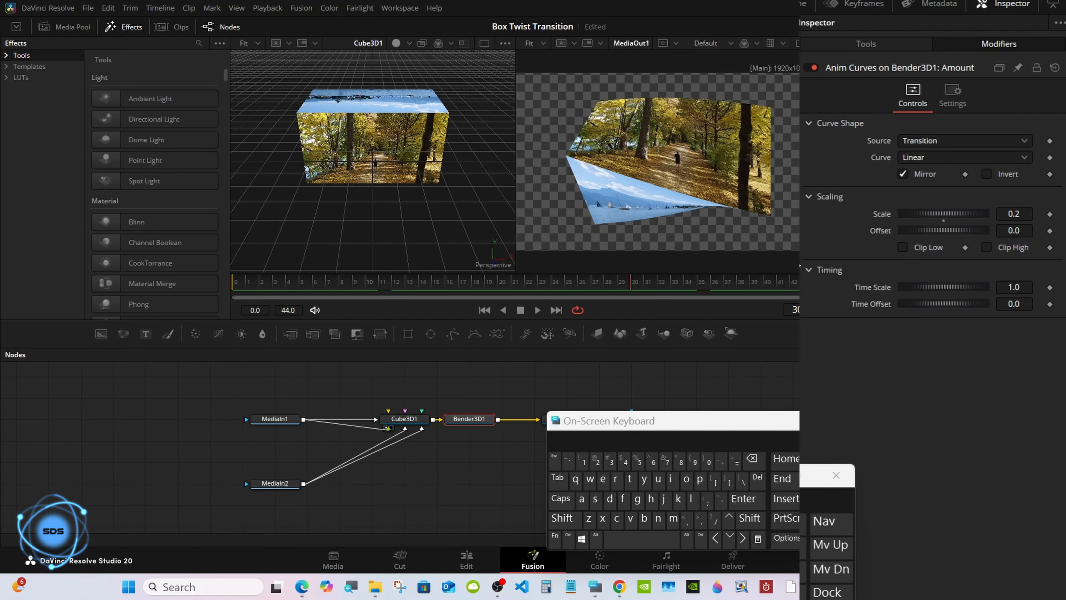
click(1024, 285)
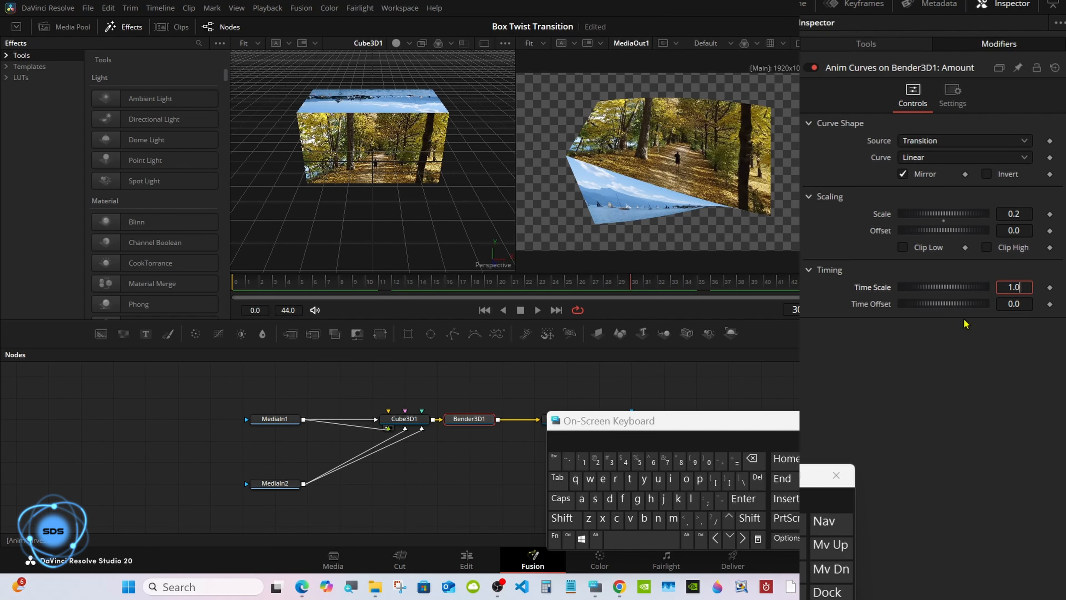
key(BackSpace)
text(5)
key(Return)
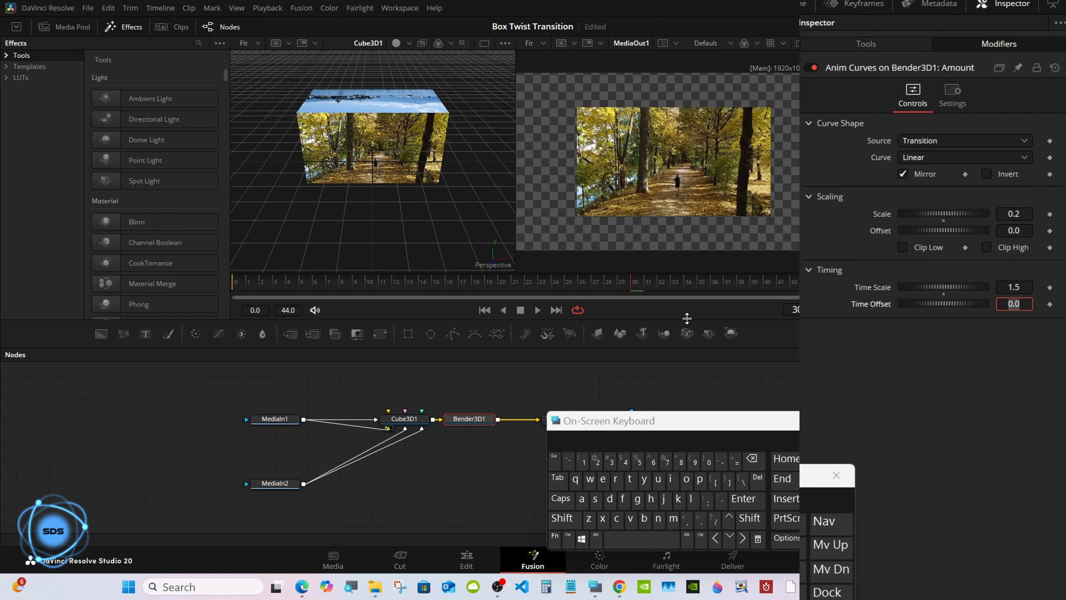
drag(633, 282, 847, 278)
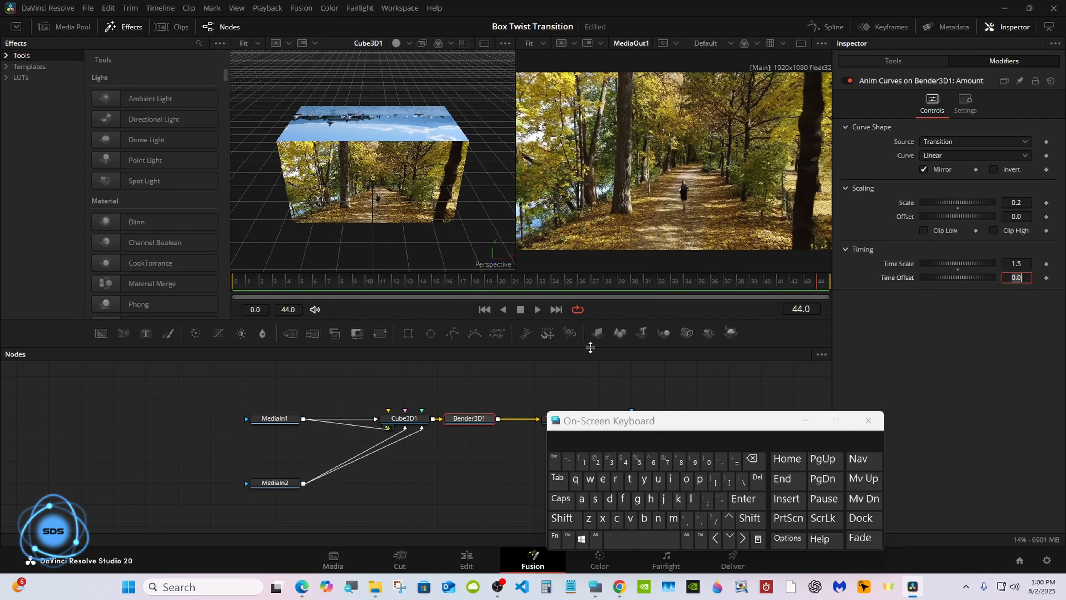
- Enlarge the node area and pull Transform3D1 and Renderer3D1 closer to Bender3D1
drag(616, 347, 617, 312)
drag(589, 423, 667, 418)
drag(566, 384, 533, 384)
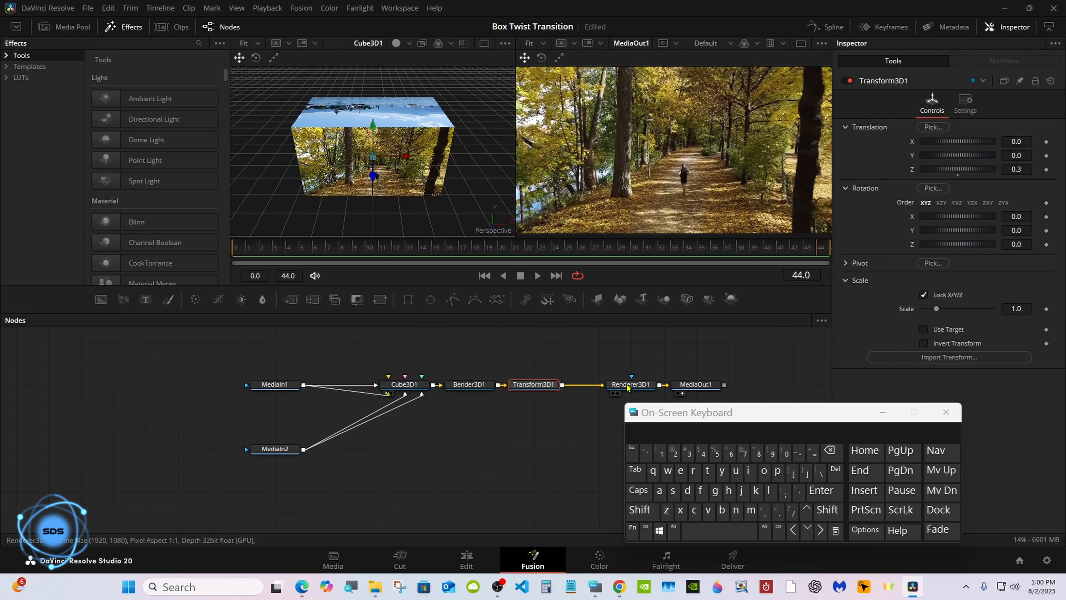
drag(626, 384, 594, 384)
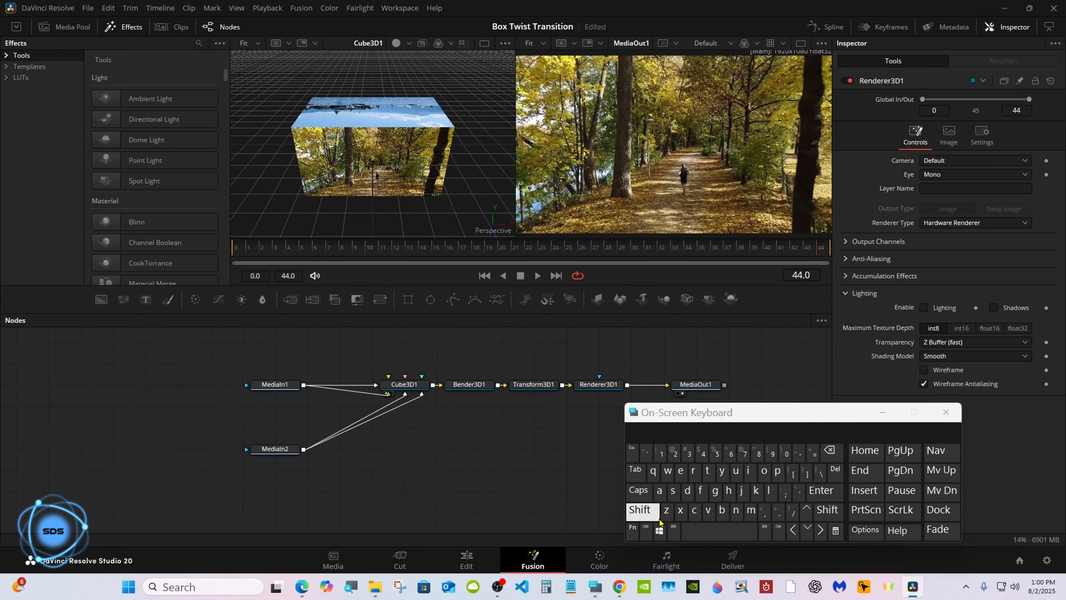
click(672, 530)
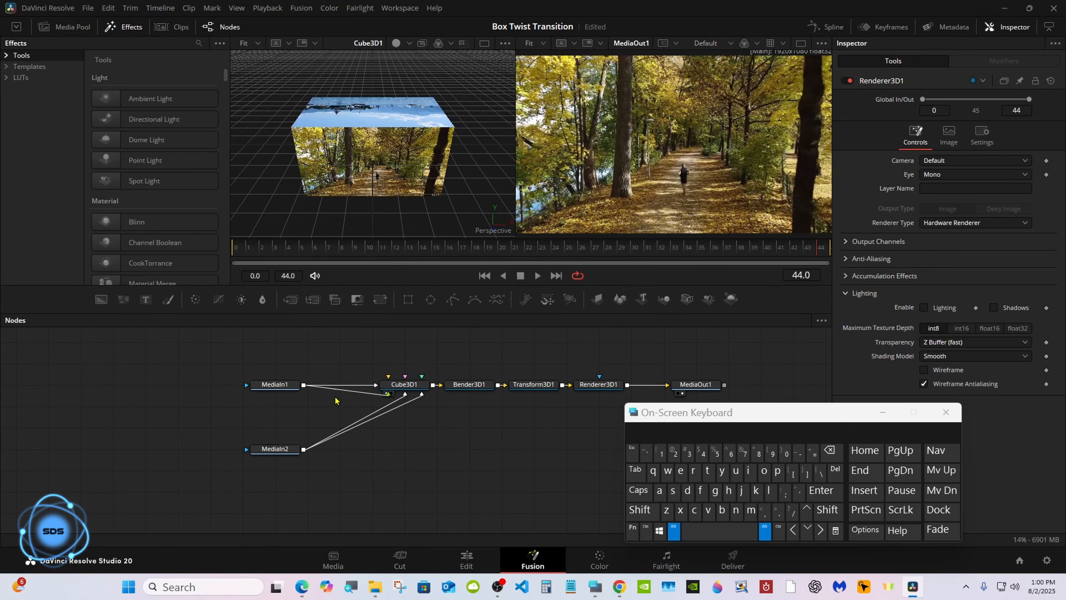
- Add pipe routers on the MediaIn1 and MediaIn2 outputs, then select the routers-to-Renderer3D1 chain
alt+click(310, 385)
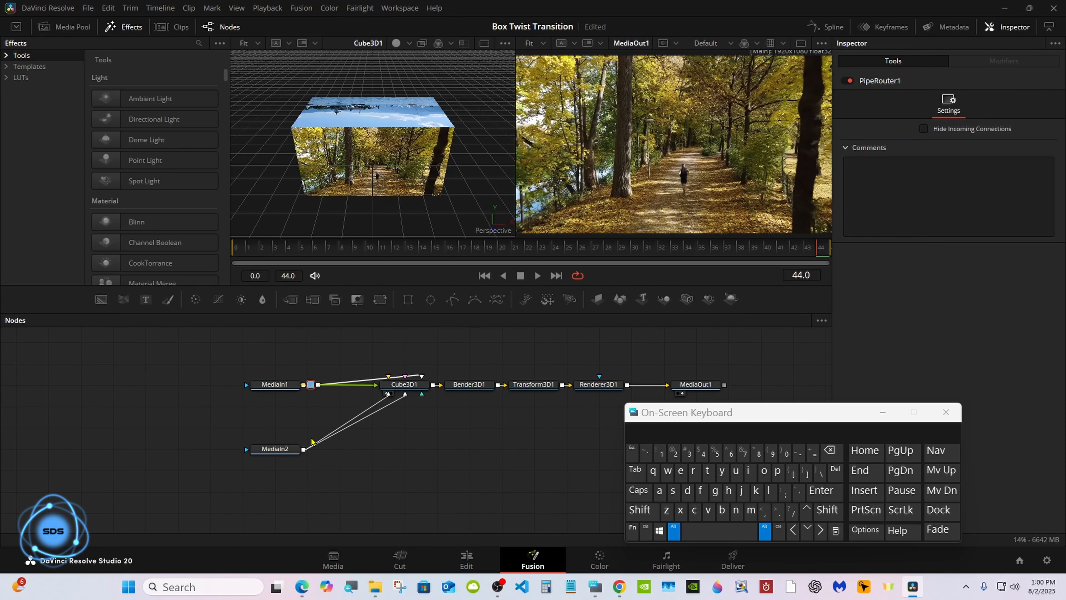
alt+click(312, 443)
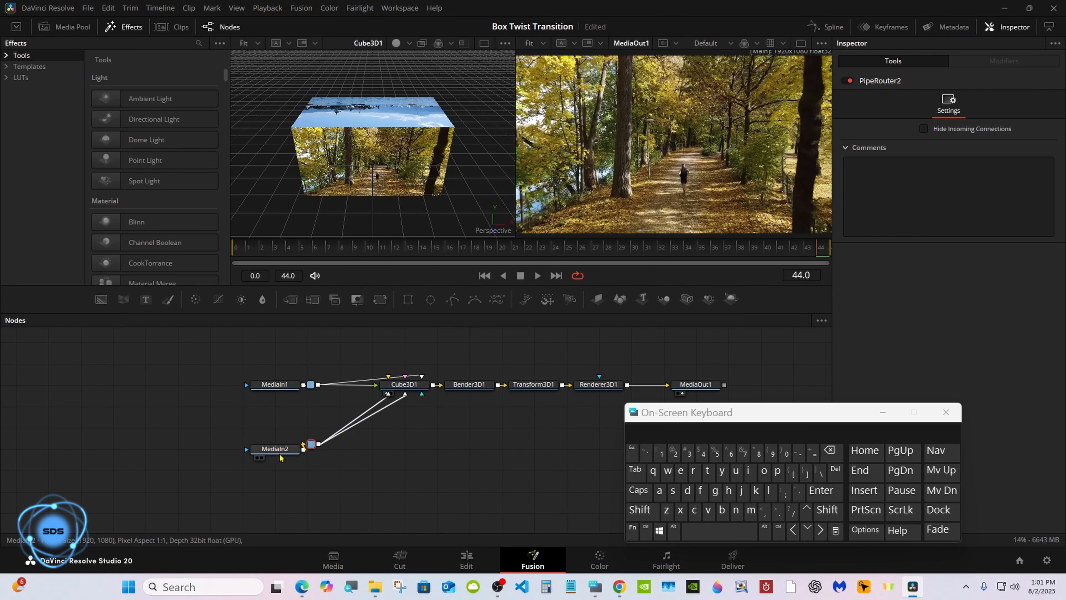
drag(275, 448, 242, 448)
drag(277, 387, 245, 388)
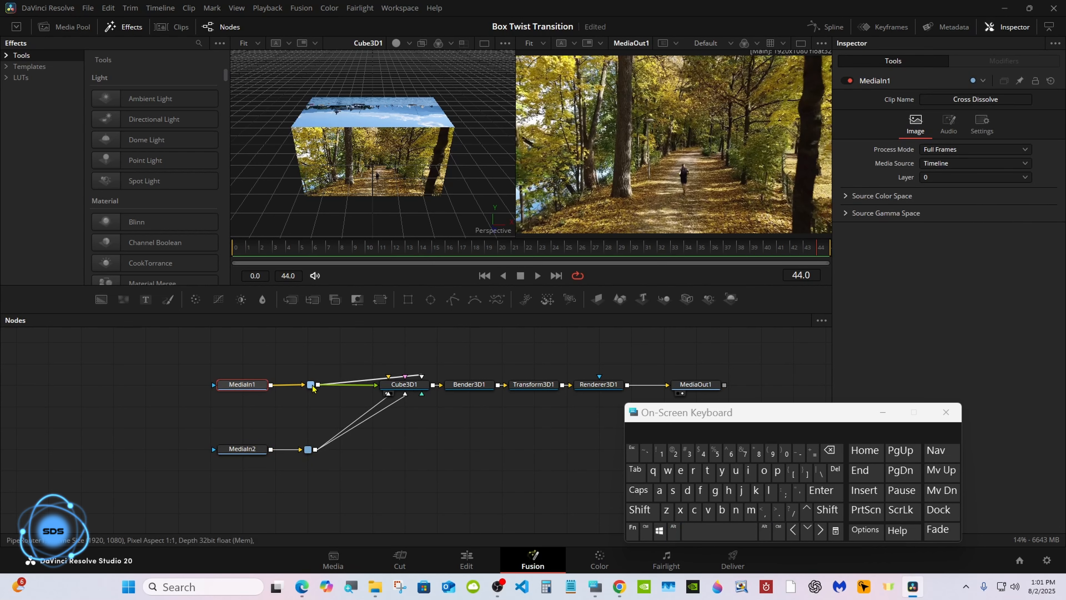
drag(311, 385, 307, 385)
drag(700, 419, 748, 412)
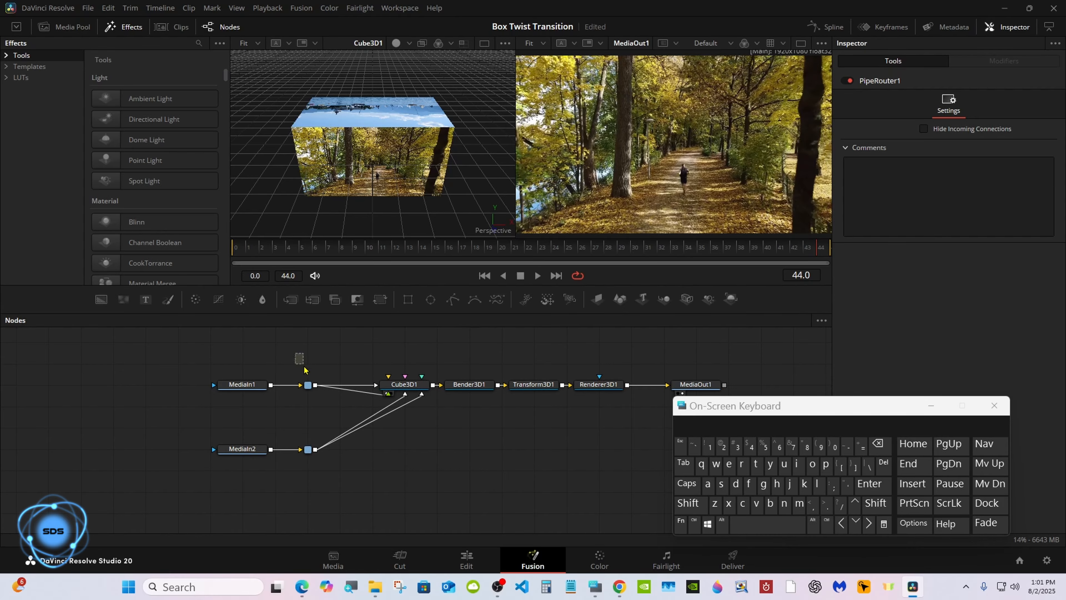
drag(304, 369, 603, 476)
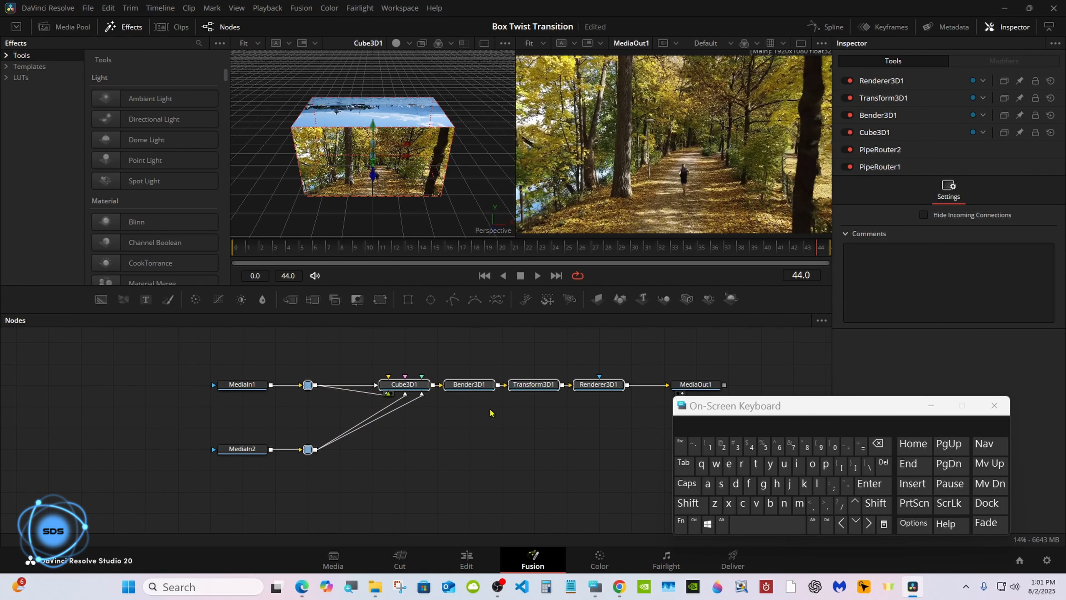
- Create a macro from the selected nodes via Bender3D1's Macro menu
right_click(483, 390)
mouse_move(540, 191)
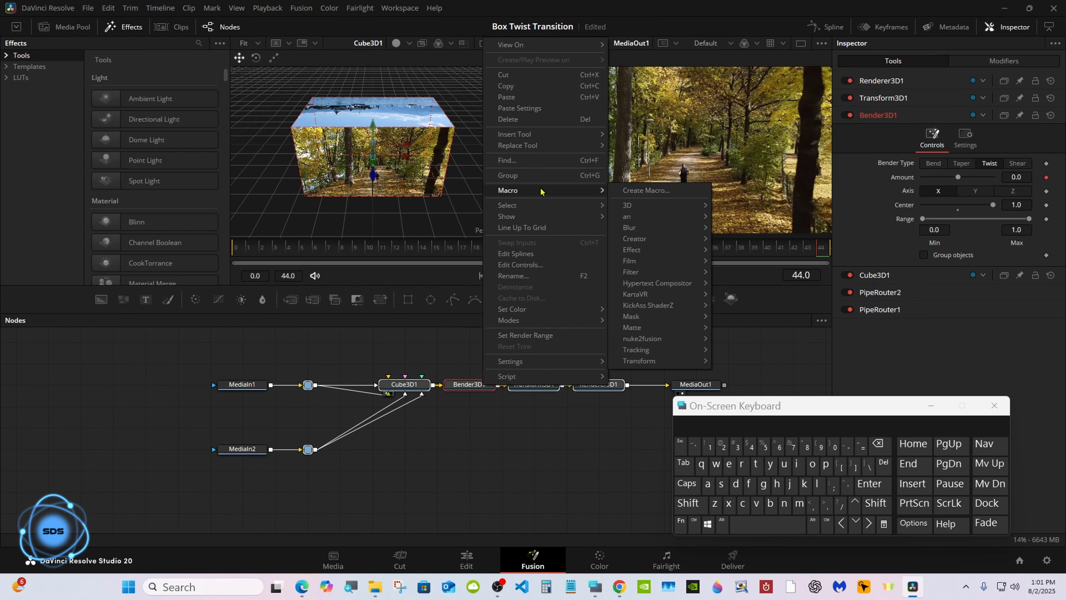
click(646, 191)
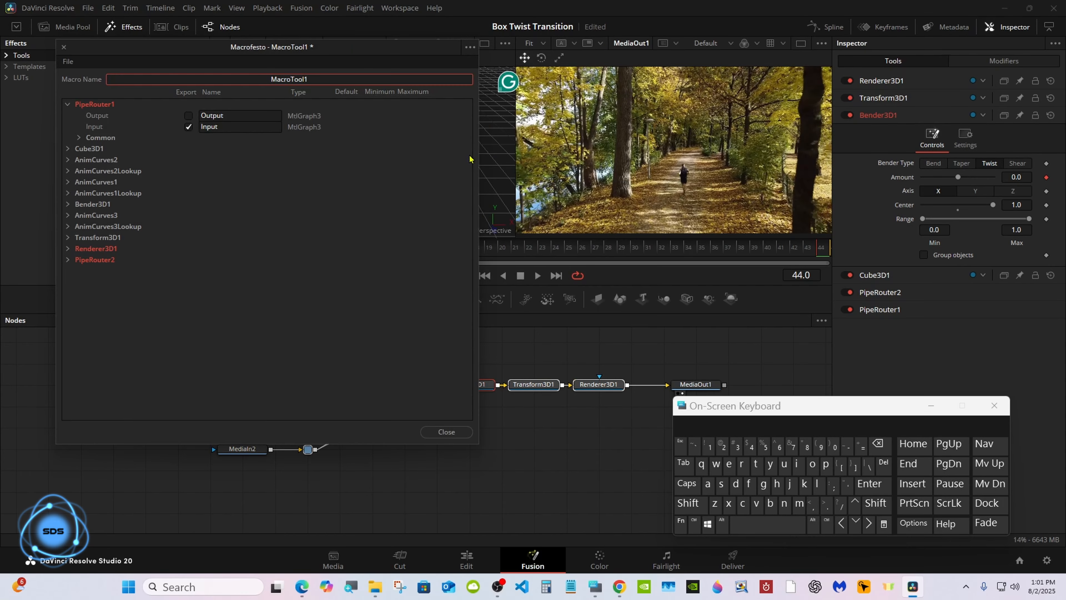
drag(235, 49, 549, 102)
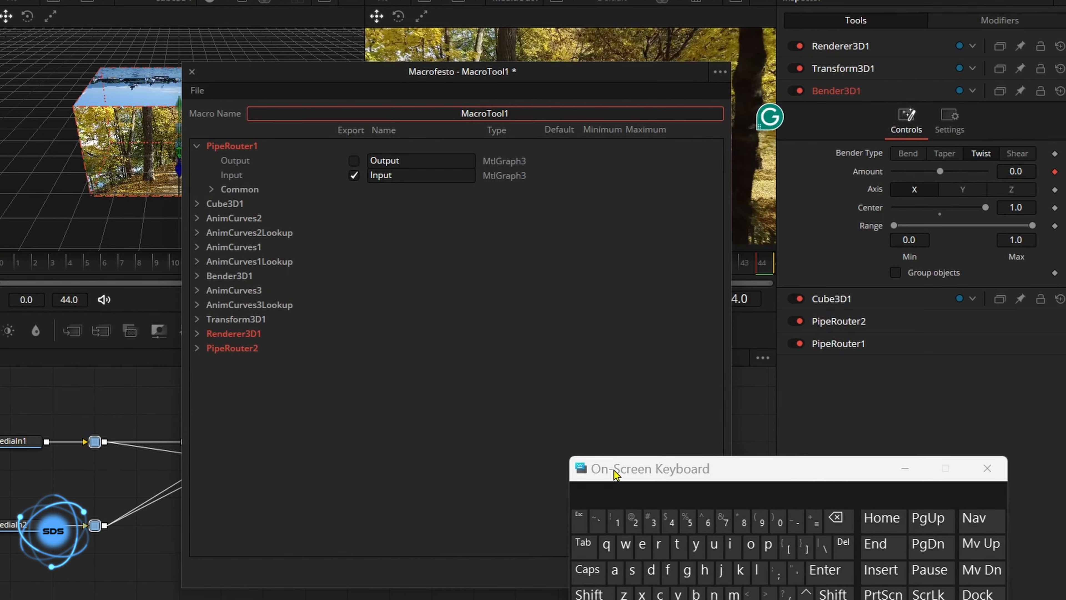
drag(707, 407, 623, 306)
- Replace the default macro name with 'Box Twist Tutorial'
click(793, 346)
click(725, 393)
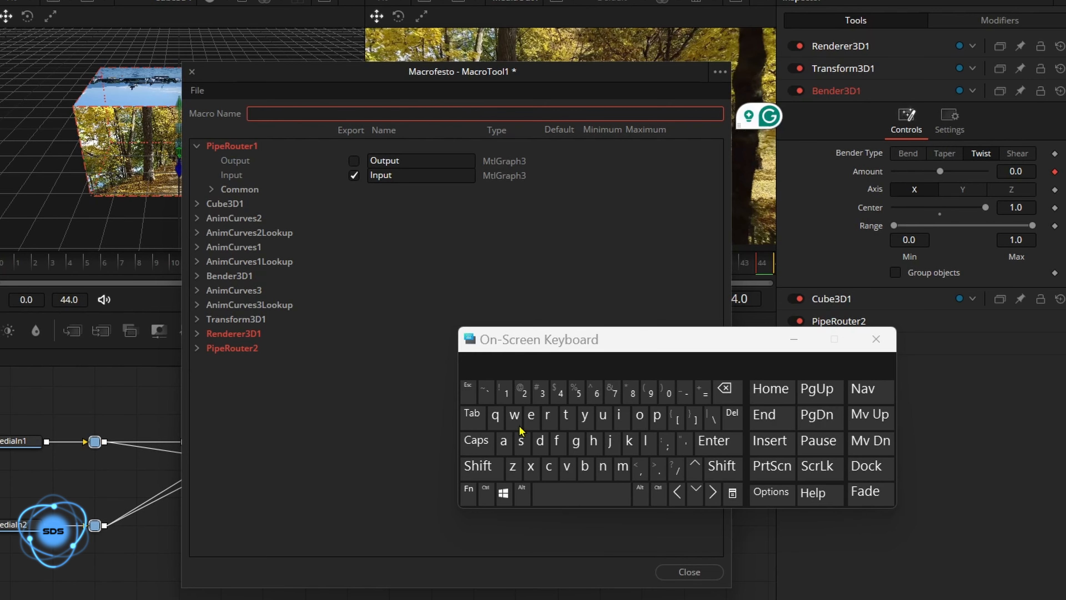
click(497, 469)
click(585, 466)
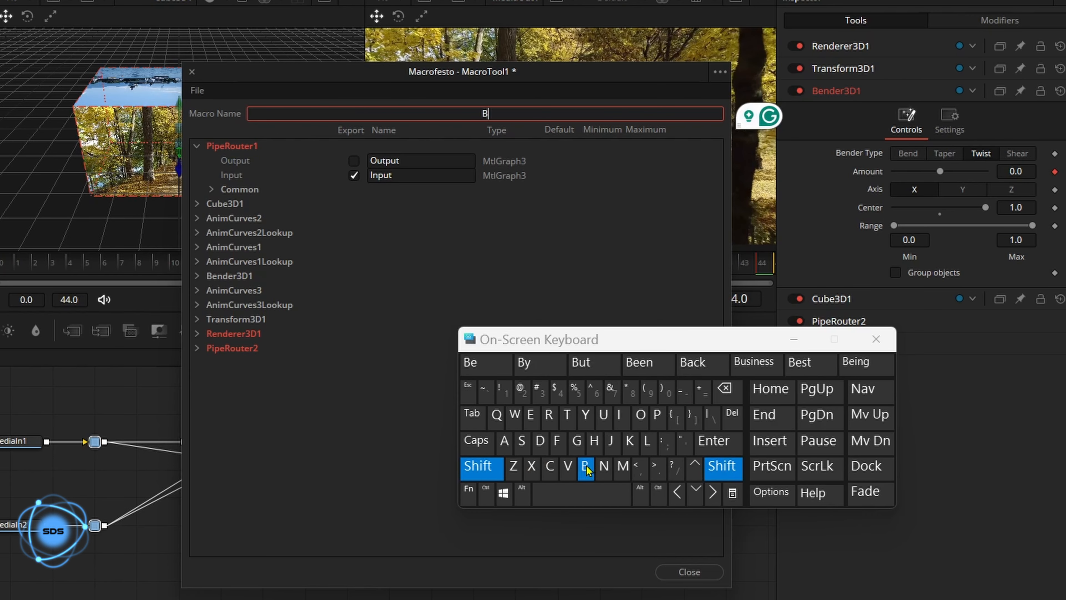
click(641, 414)
click(530, 466)
click(545, 493)
click(478, 466)
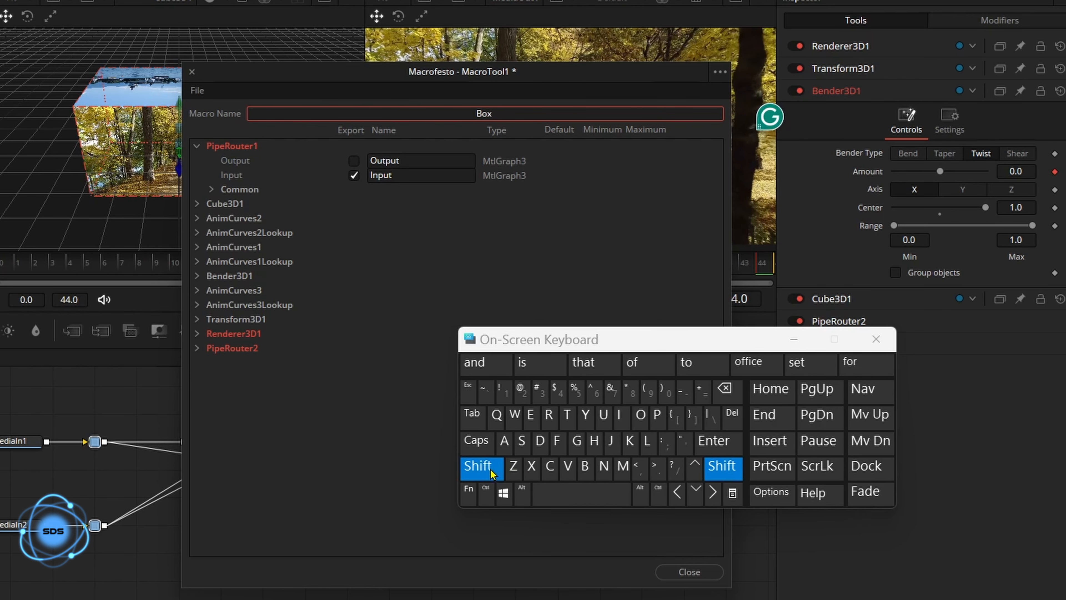
click(566, 415)
click(515, 415)
click(619, 415)
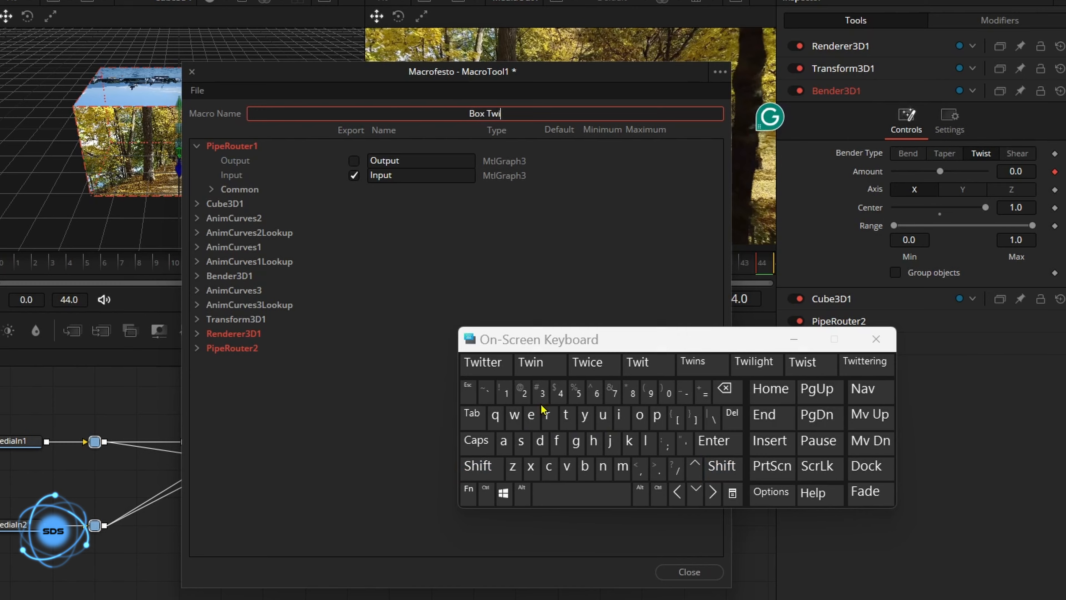
click(521, 440)
click(483, 362)
click(478, 466)
click(567, 415)
click(603, 415)
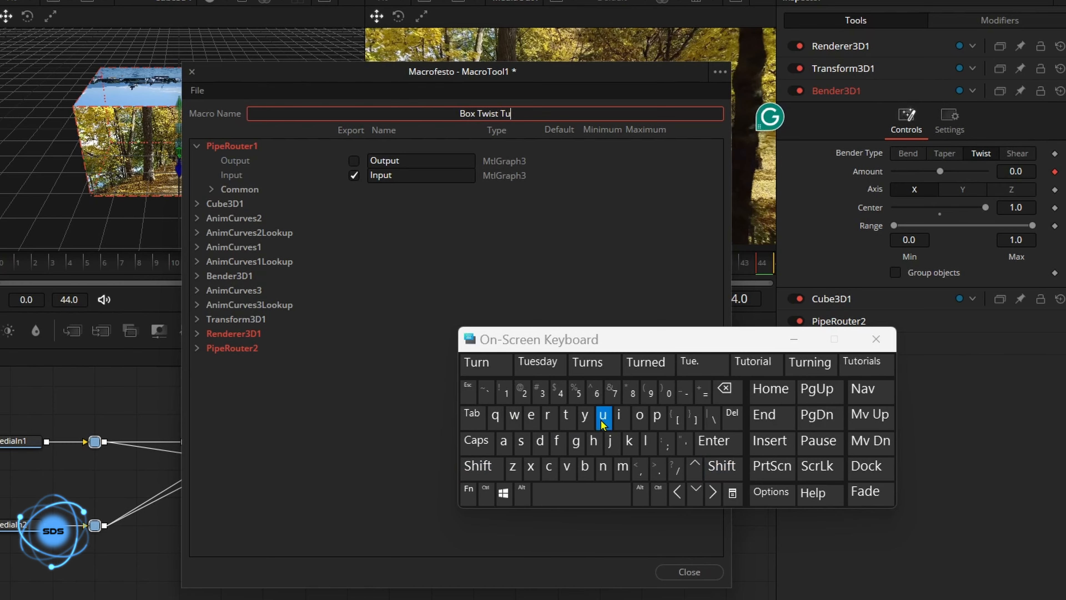
click(566, 414)
click(487, 362)
drag(492, 348, 524, 358)
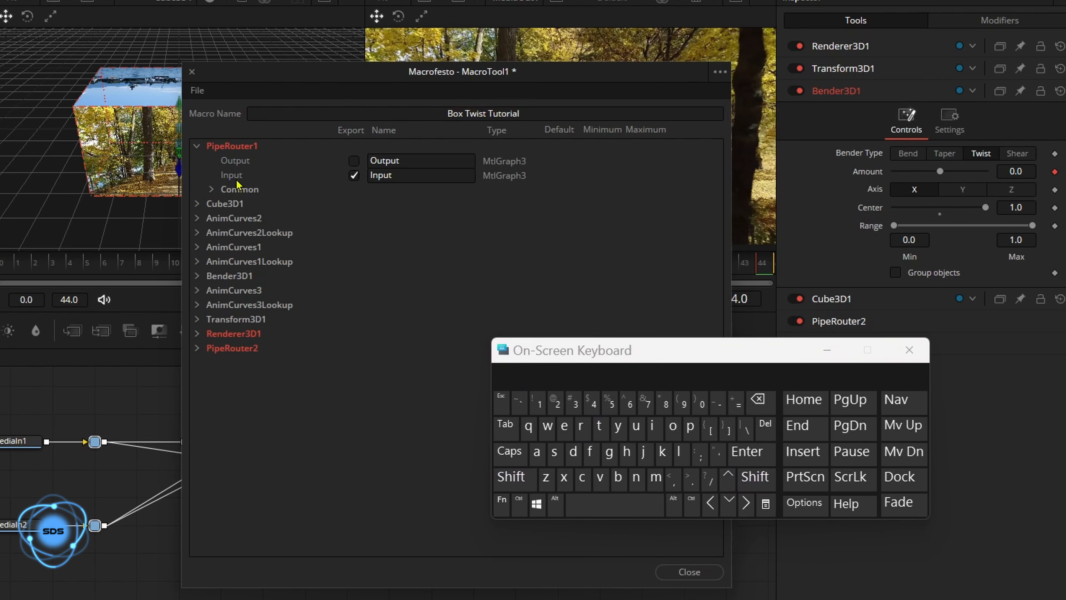
click(197, 146)
- Expand AnimCurves2 and bring up Cube3D1's Z Offset curve modifier in the Inspector
click(196, 174)
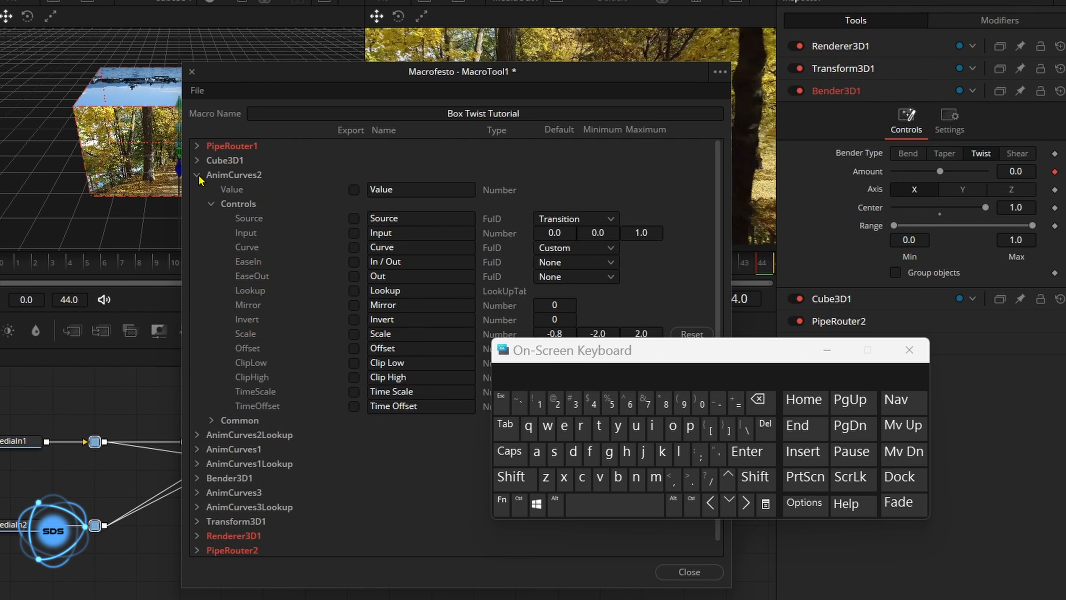
drag(551, 361, 551, 426)
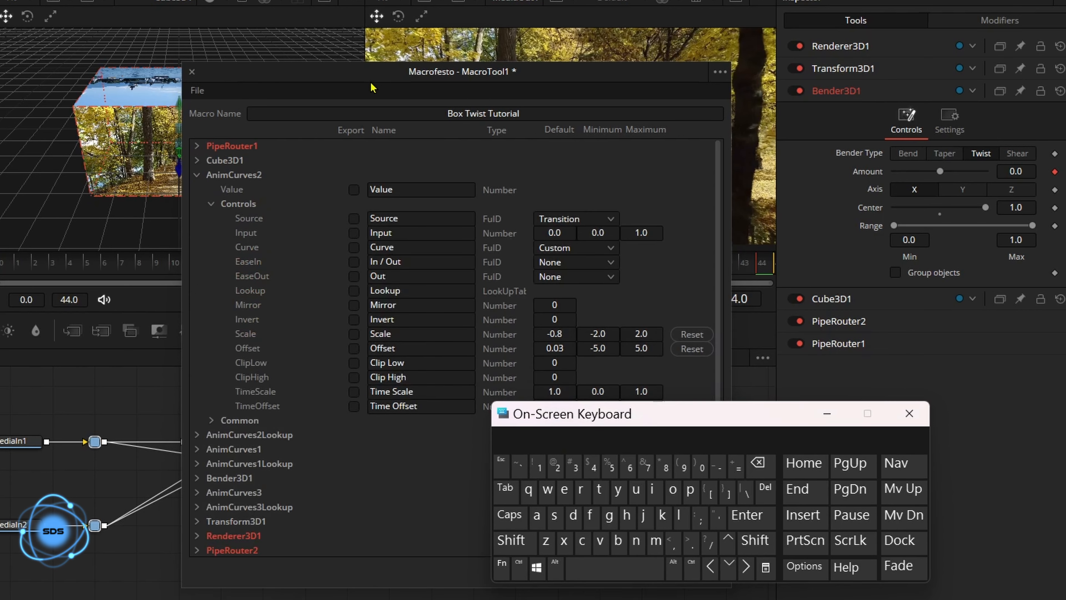
drag(371, 86, 494, 91)
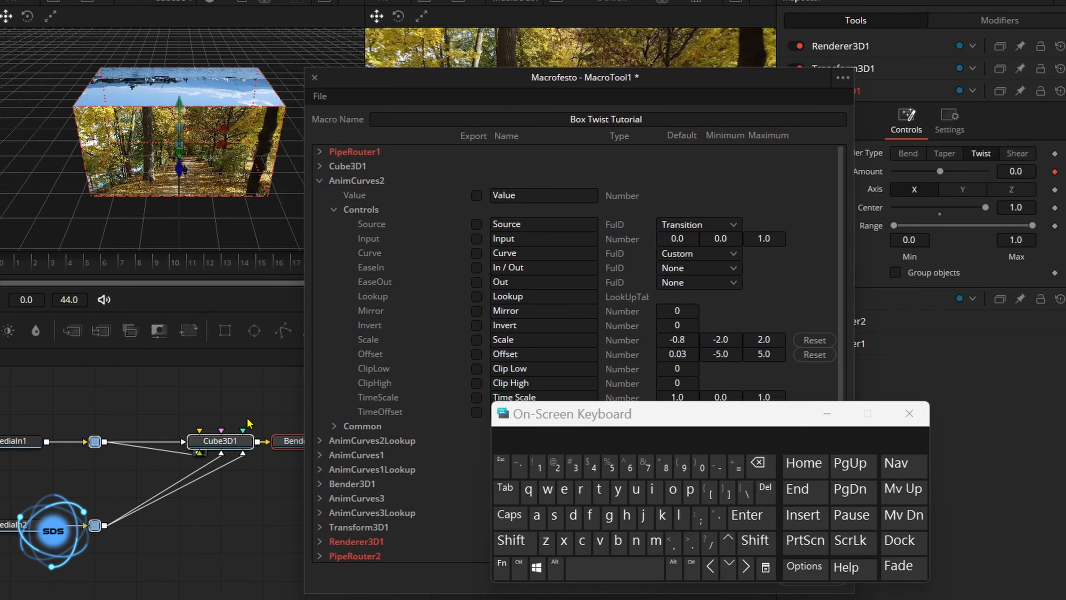
click(236, 448)
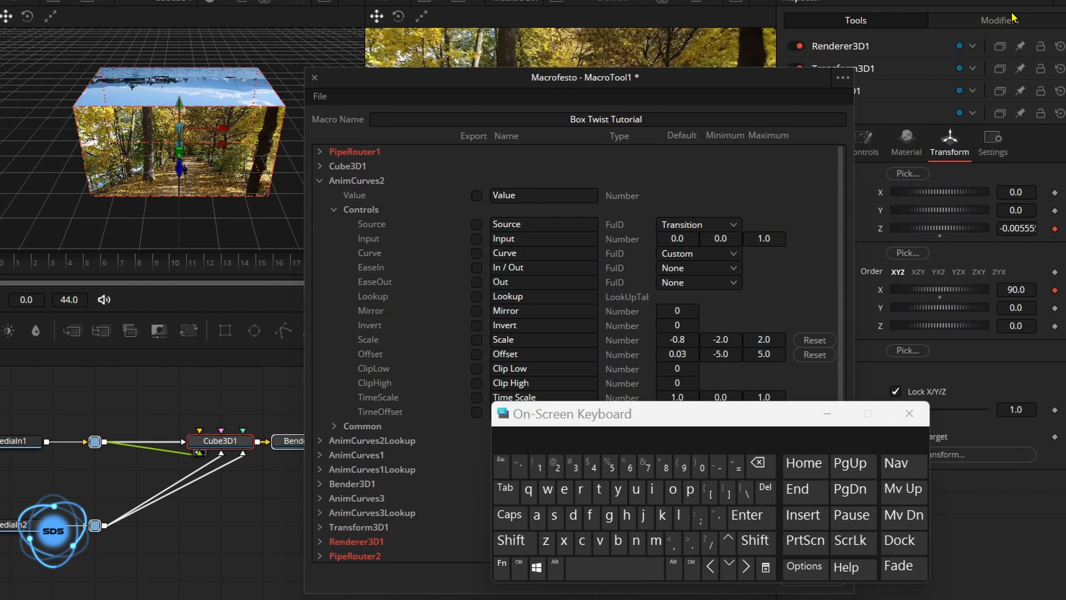
click(1013, 21)
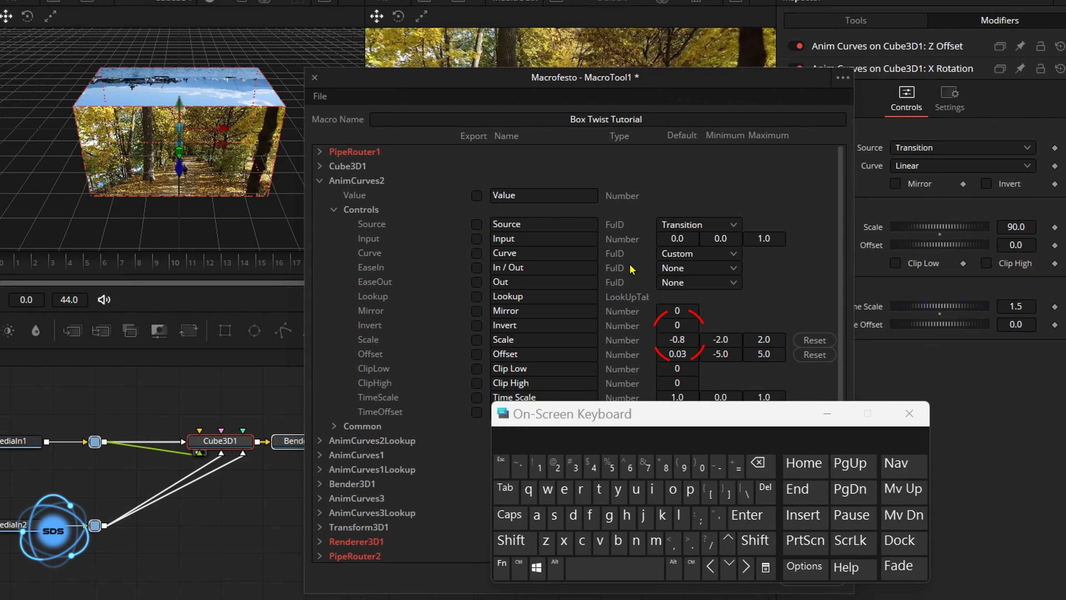
drag(503, 87, 484, 79)
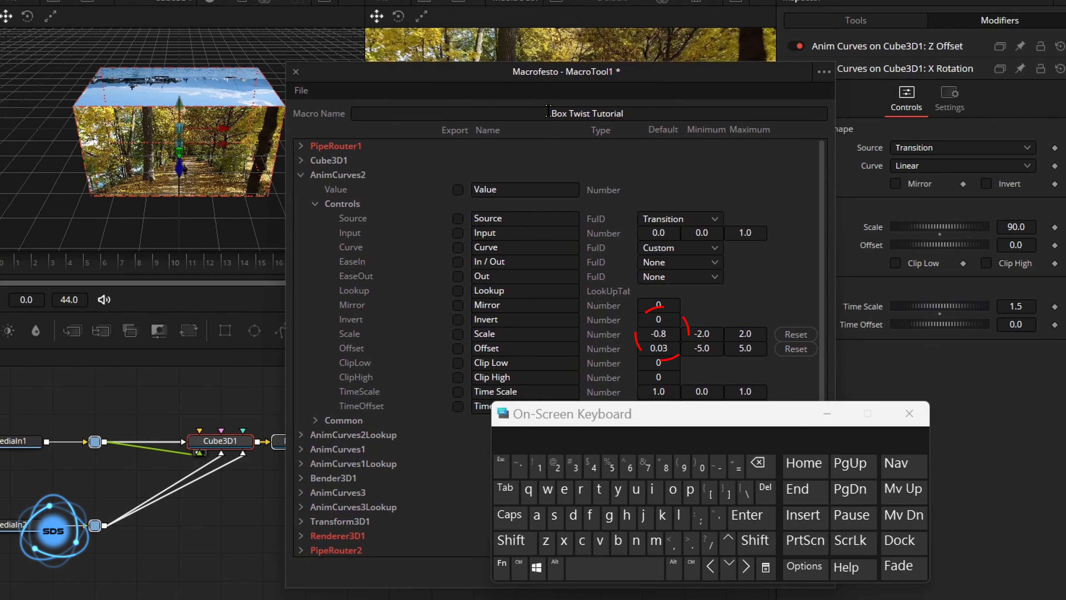
click(927, 52)
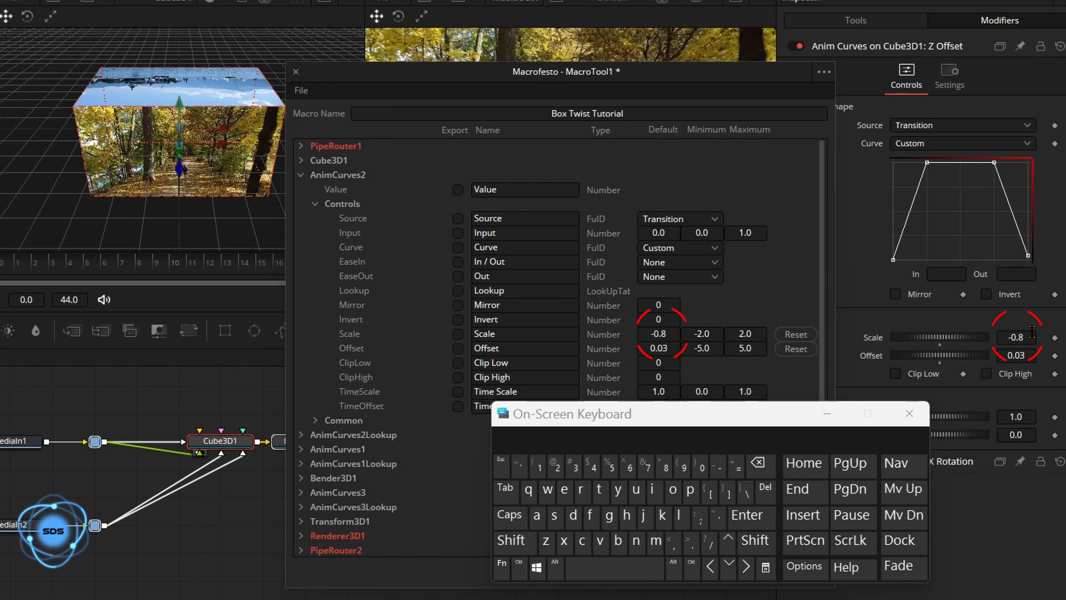
- Export the Z Offset curve's Scale control renamed PUSH AMOUNT, then collapse AnimCurves2
click(457, 334)
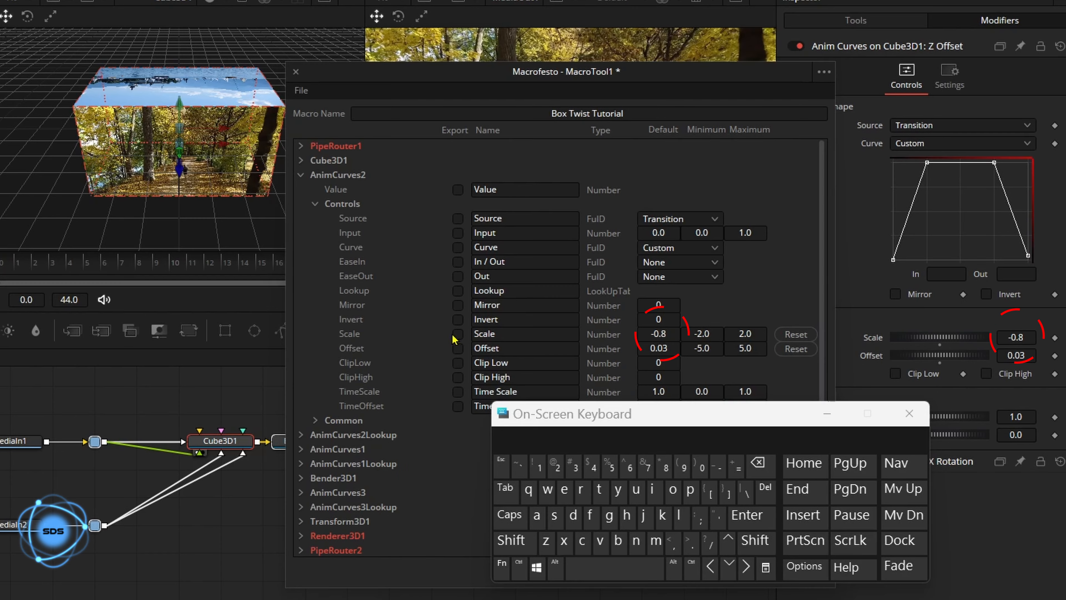
click(516, 333)
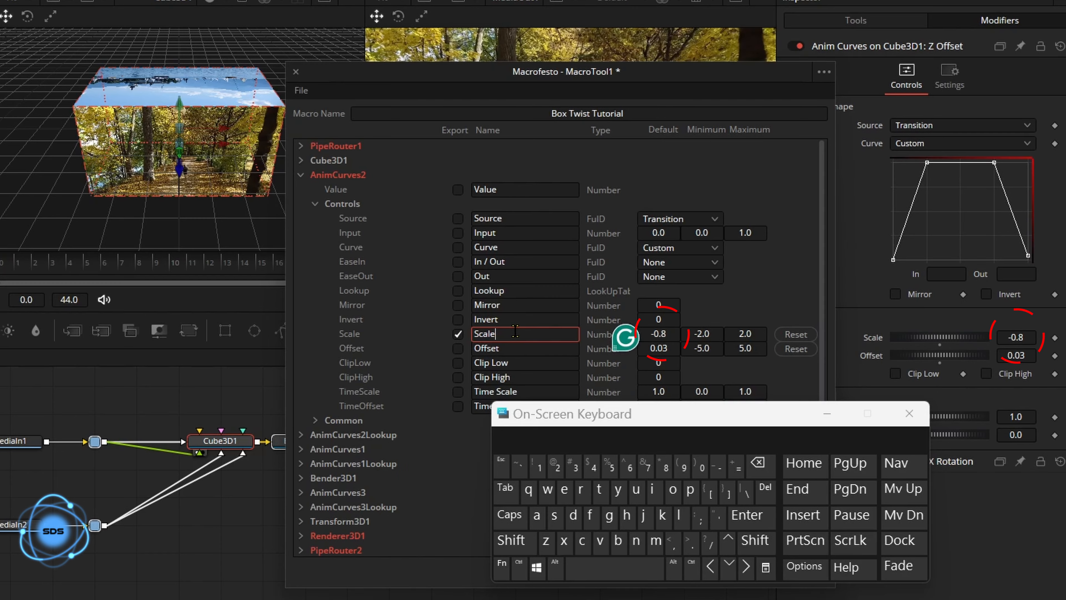
click(758, 464)
click(758, 464)
click(759, 463)
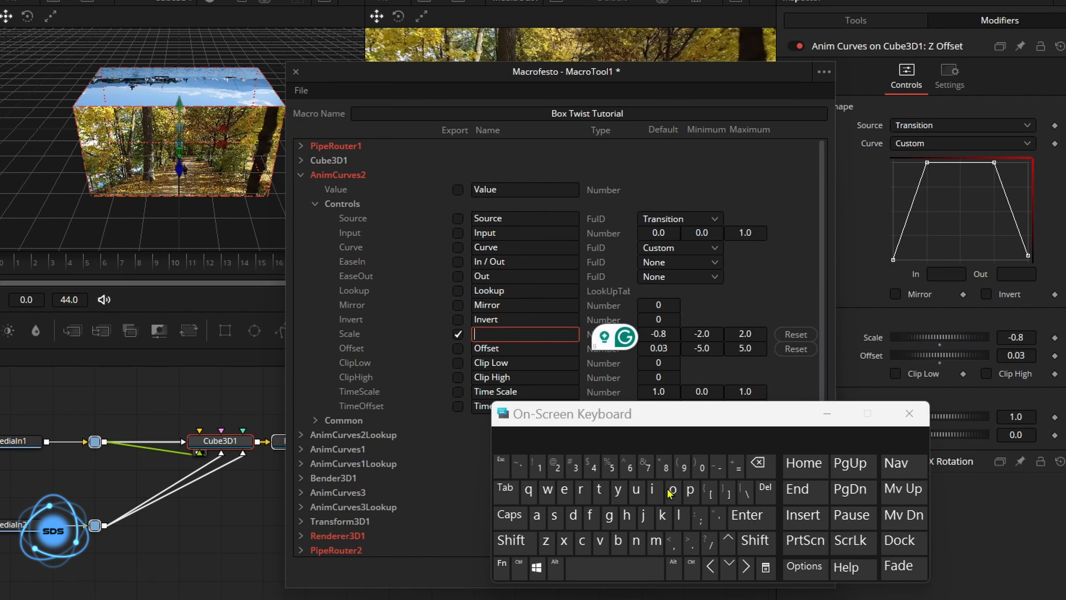
click(509, 515)
click(691, 488)
click(644, 495)
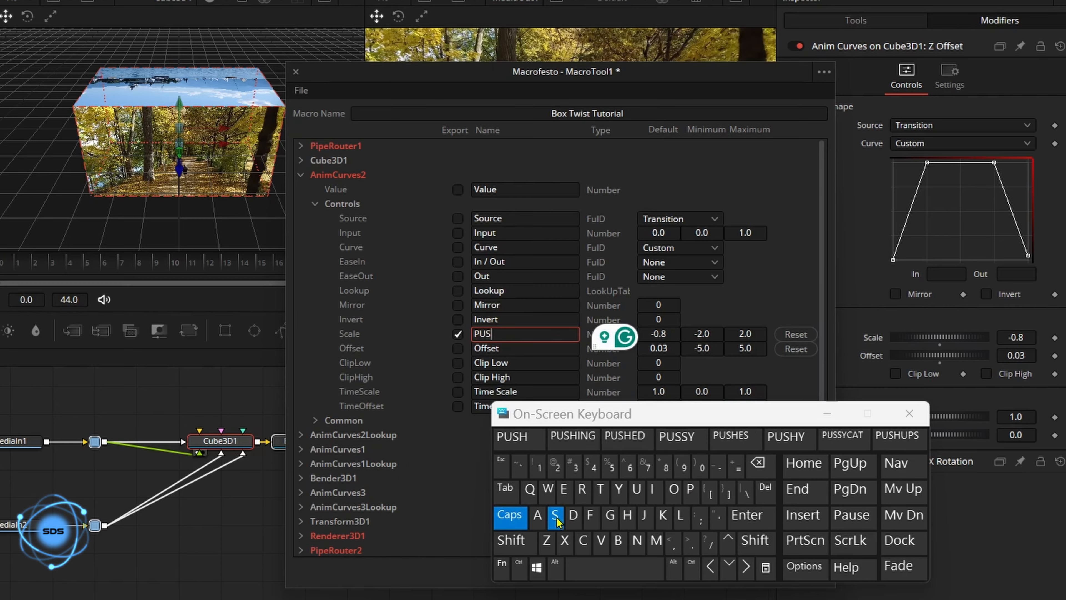
click(555, 516)
click(627, 516)
click(615, 568)
click(537, 515)
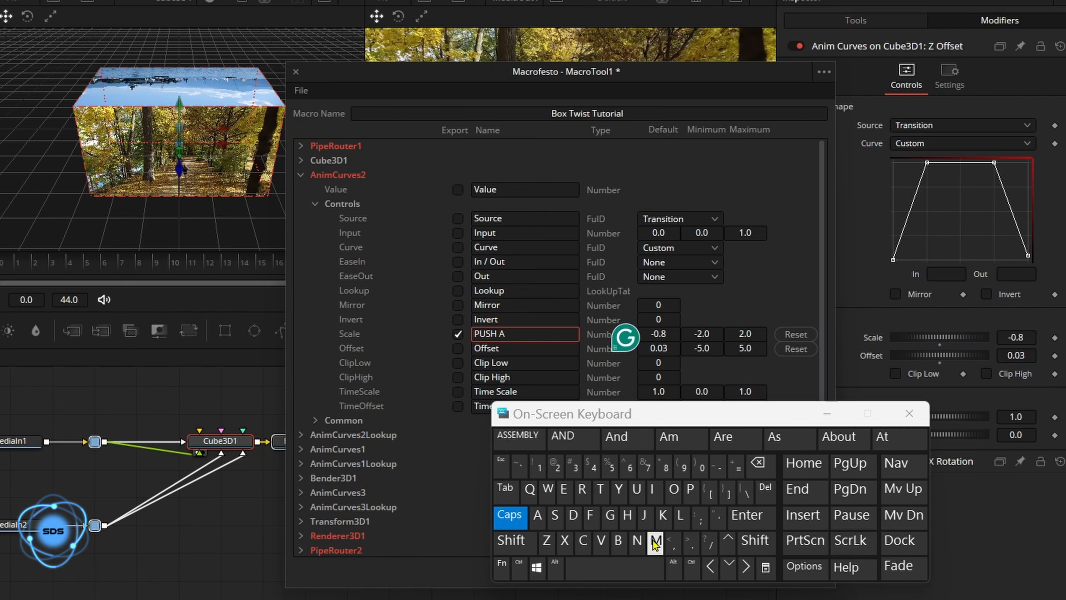
click(656, 540)
click(674, 489)
click(636, 489)
click(521, 438)
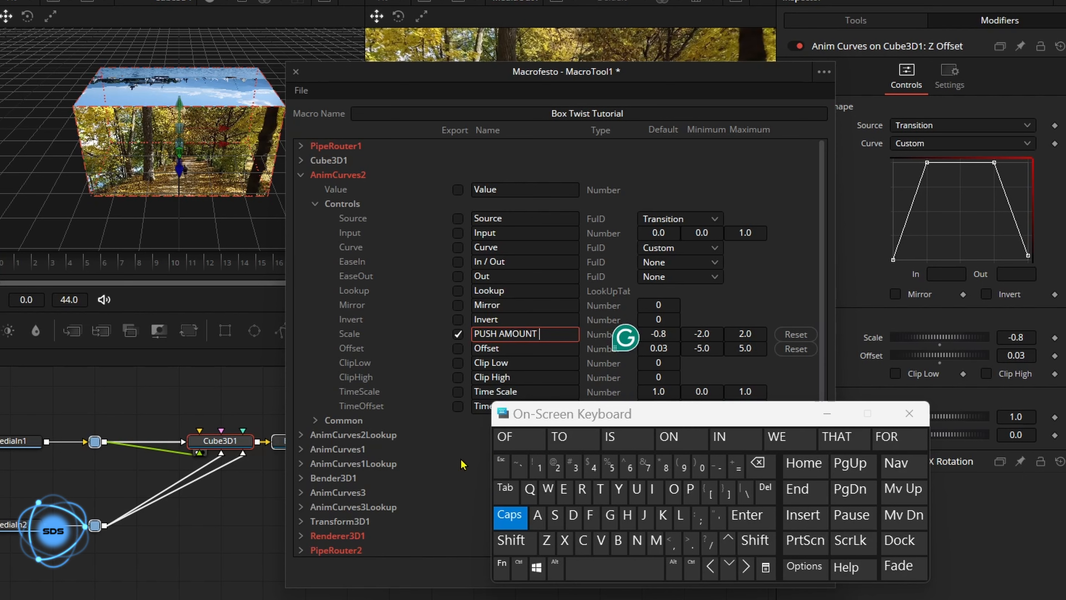
click(300, 175)
- Expand AnimCurves1 and export the X Rotation curve's Scale control renamed REVERSE
click(301, 204)
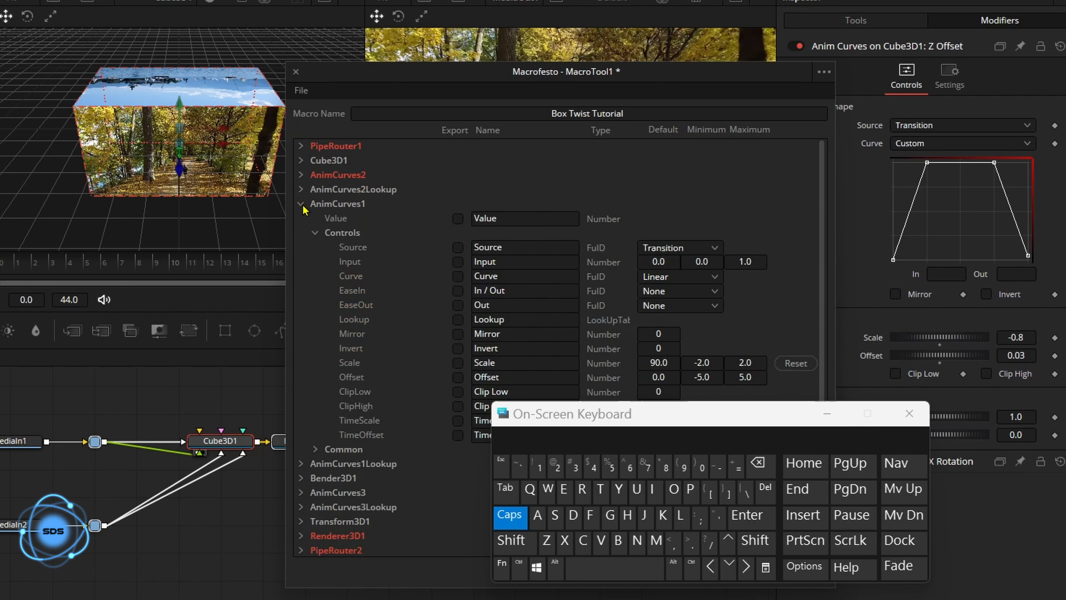
drag(650, 416, 585, 445)
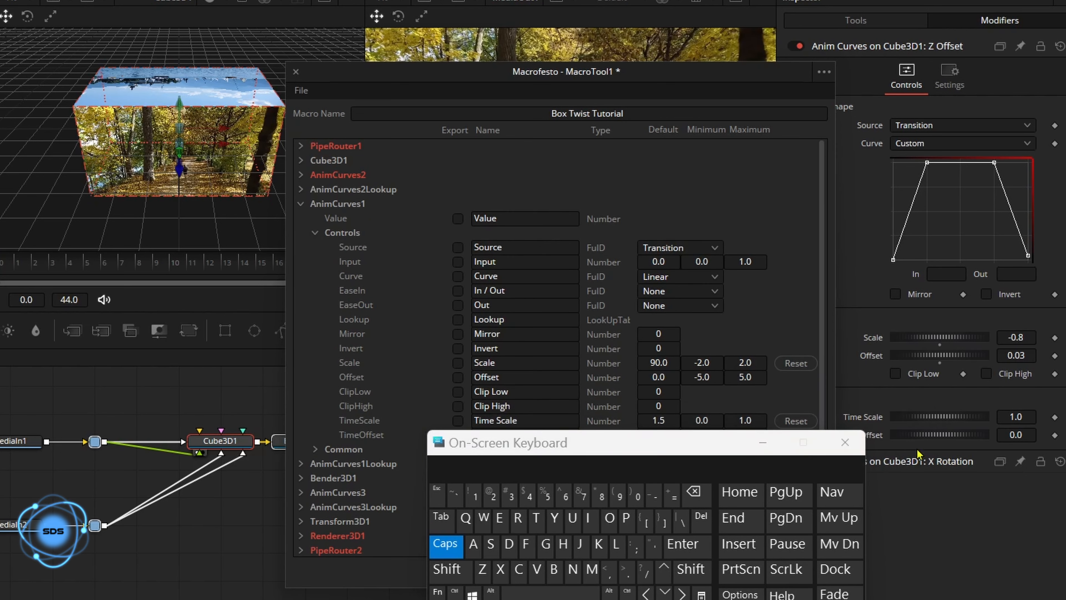
click(950, 462)
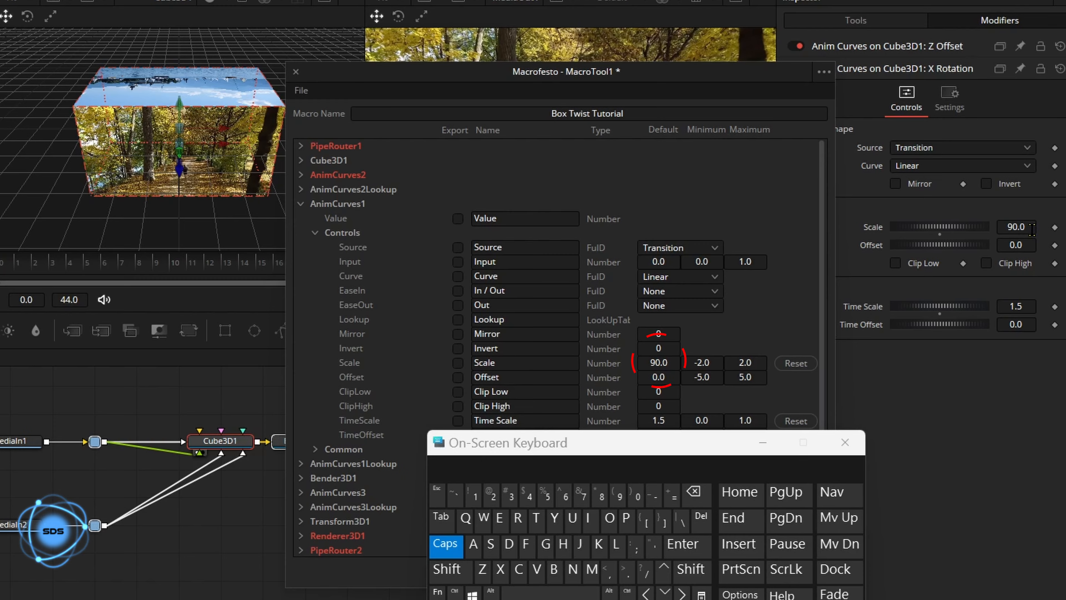
click(457, 362)
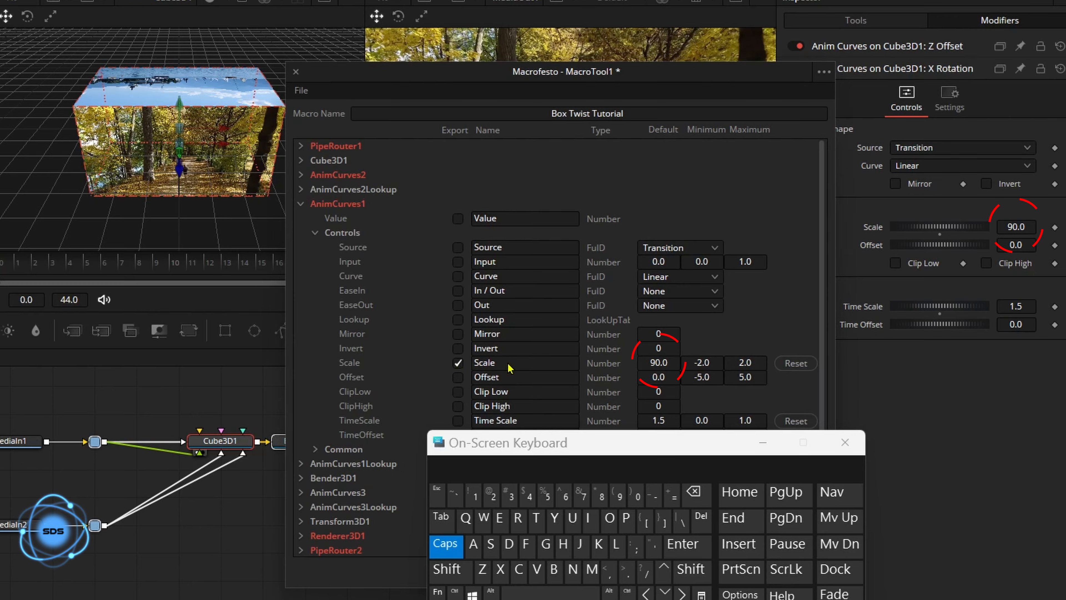
click(509, 368)
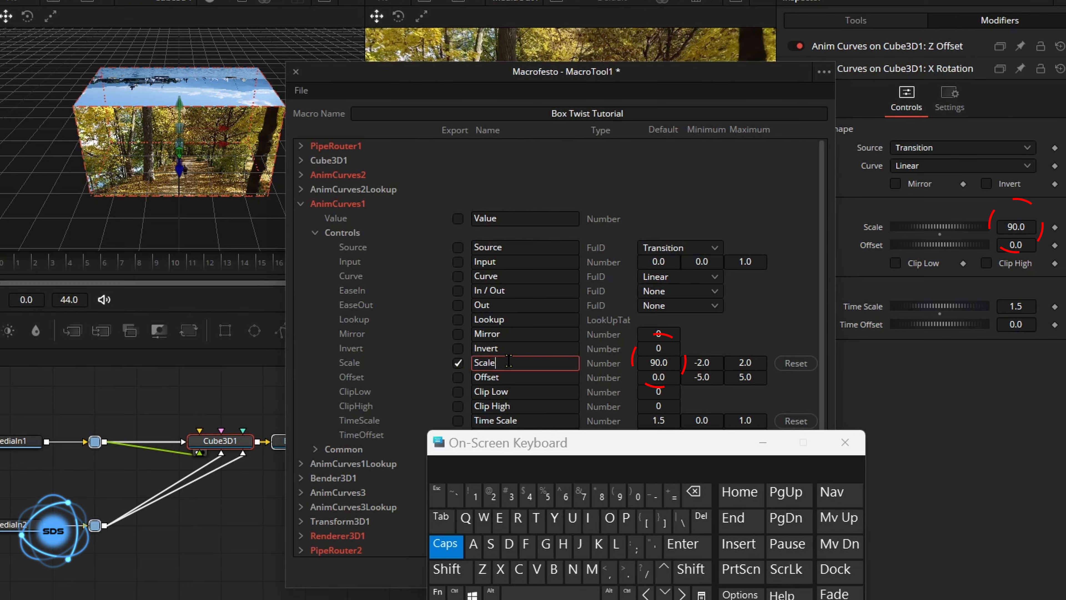
click(696, 492)
click(517, 519)
click(499, 519)
click(536, 570)
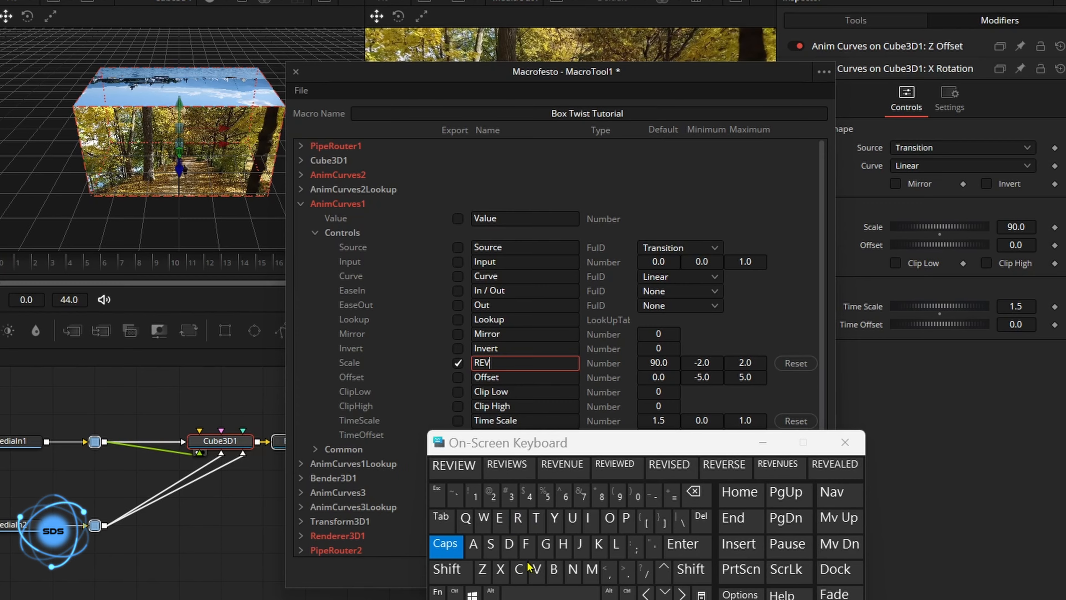
click(499, 519)
click(518, 519)
click(454, 465)
- Export the rotation curve's Source control renamed ROTATION SOURCE, then collapse AnimCurves1
click(457, 249)
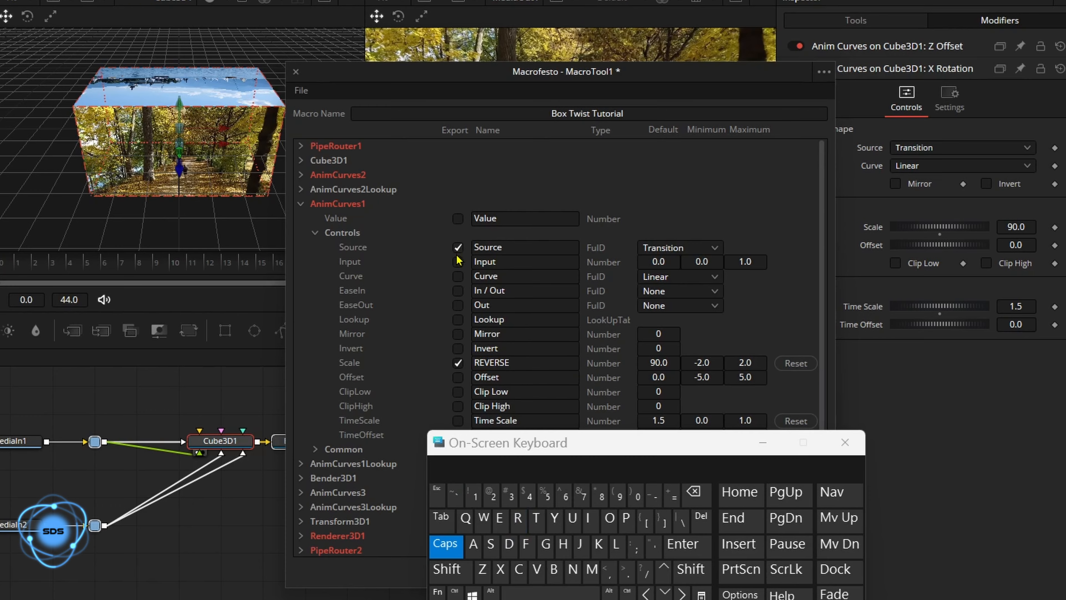
click(509, 247)
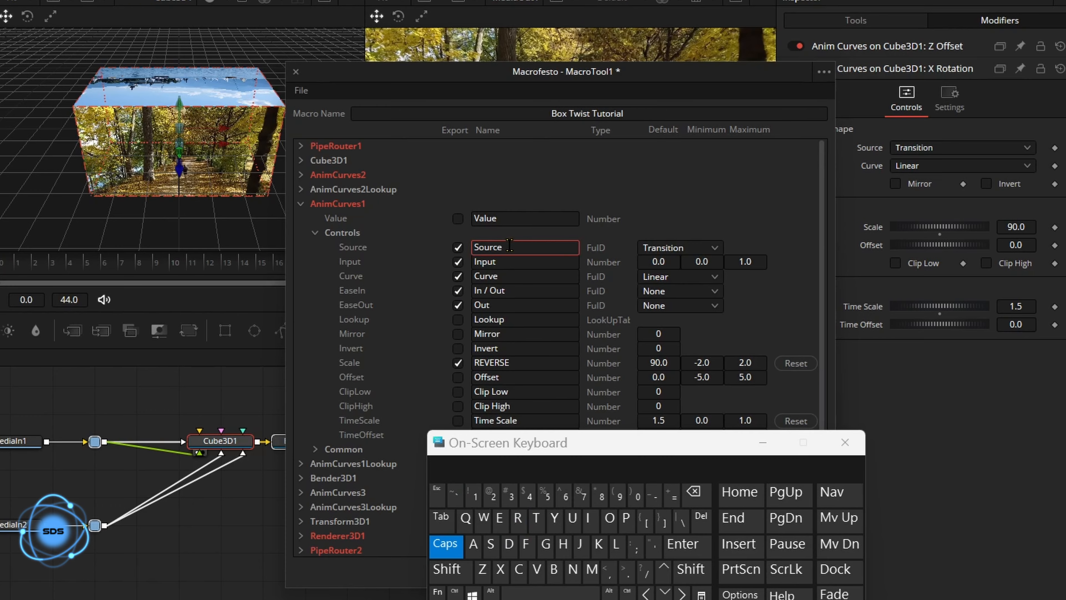
click(696, 493)
click(517, 520)
click(609, 519)
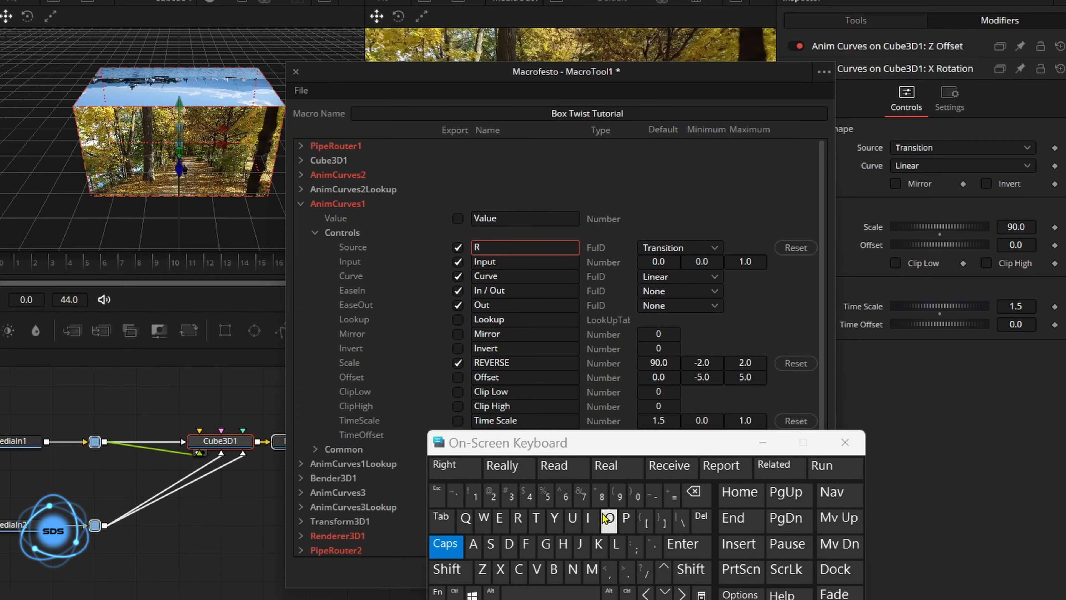
click(536, 519)
click(474, 543)
click(536, 519)
click(509, 465)
click(490, 543)
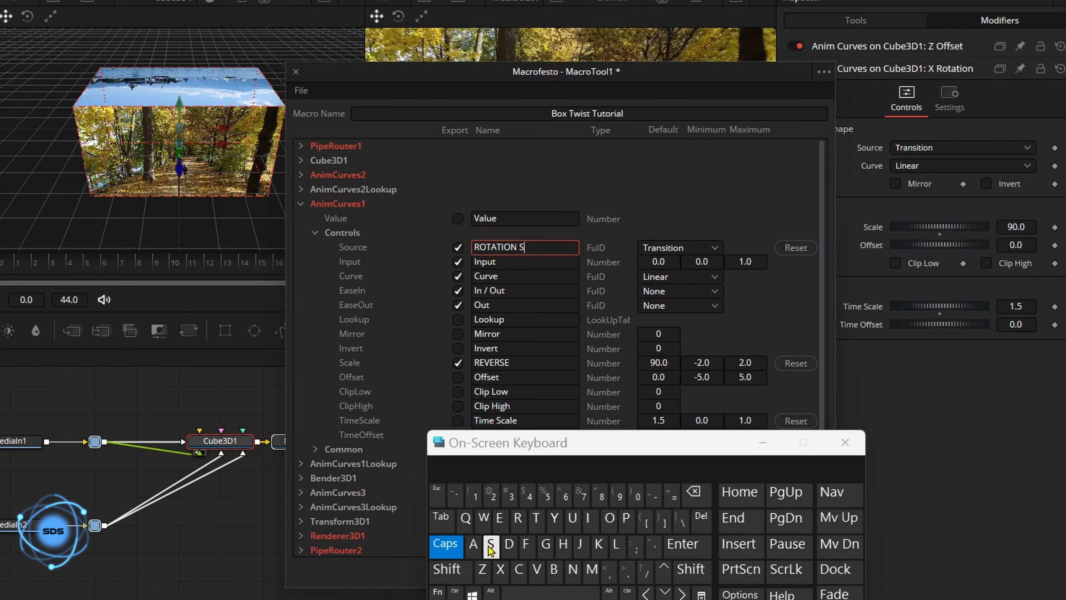
click(607, 521)
click(572, 519)
click(517, 519)
click(449, 465)
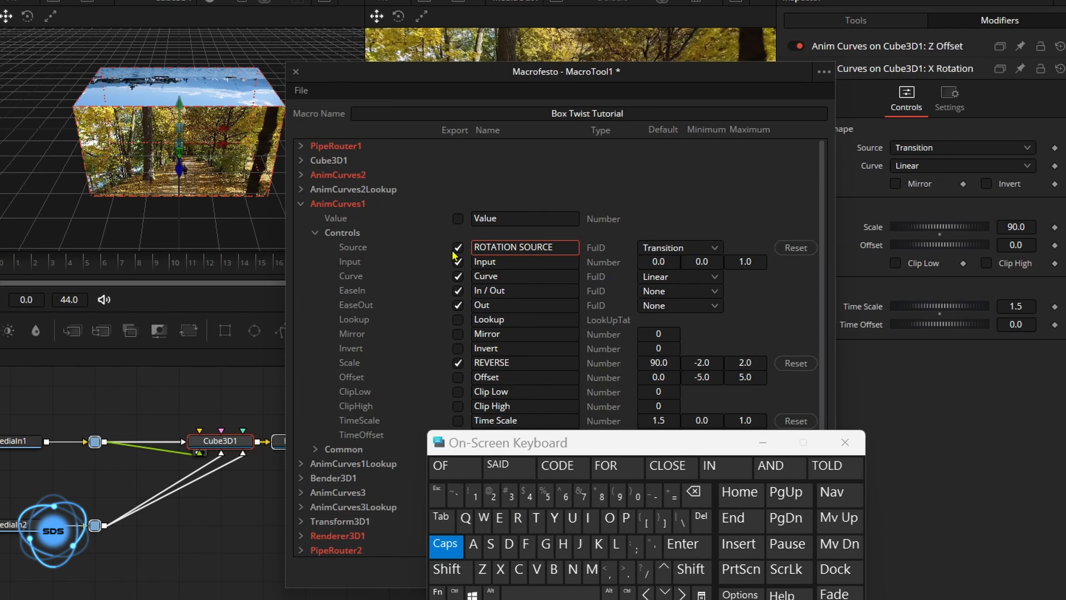
click(436, 177)
click(302, 204)
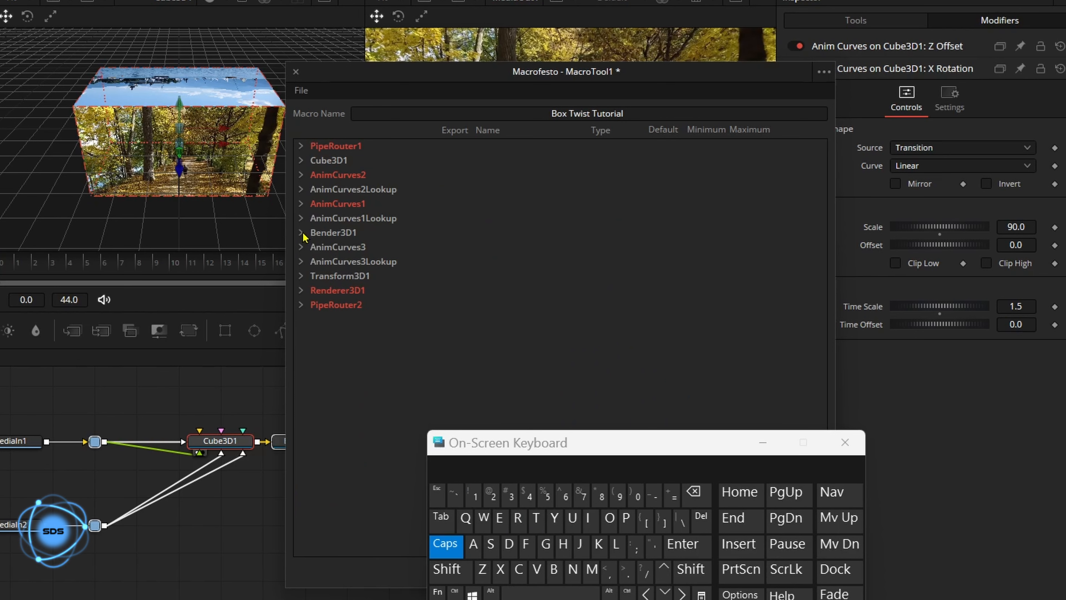
- Expand AnimCurves3 and select the Bender node to show its curve modifier
click(302, 247)
drag(474, 447, 487, 450)
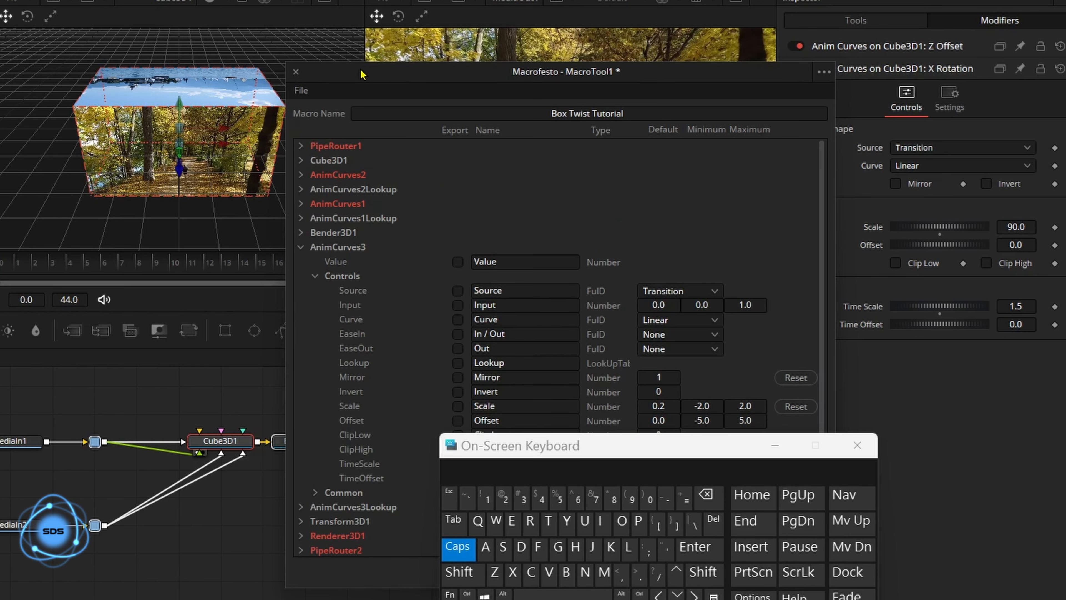
drag(361, 73, 379, 71)
click(287, 444)
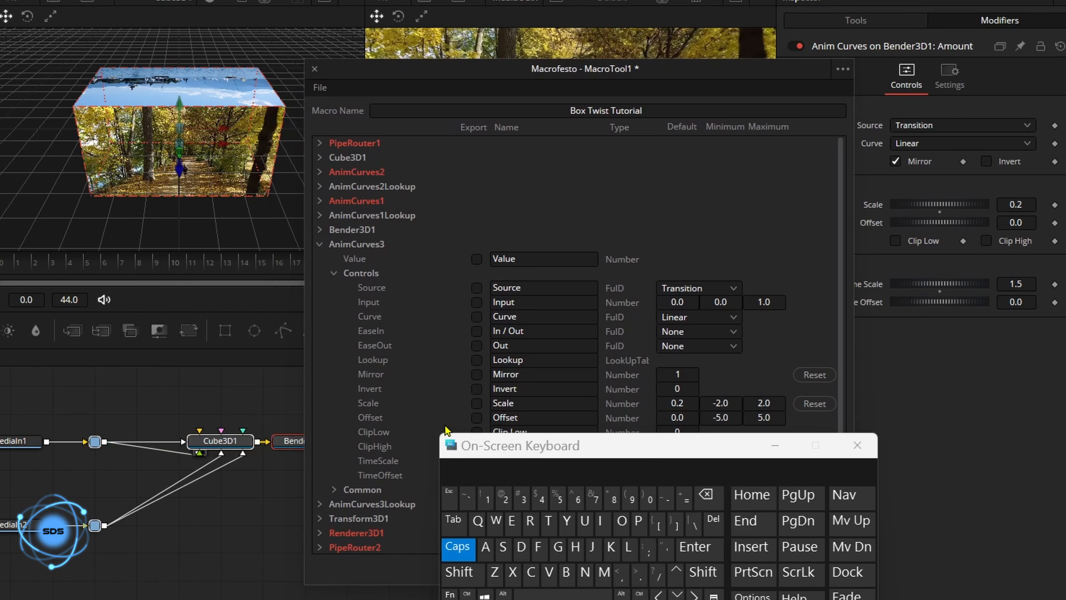
drag(484, 439, 489, 463)
- Export the Bender curve's Scale control renamed TWIST AMOUNT
click(476, 404)
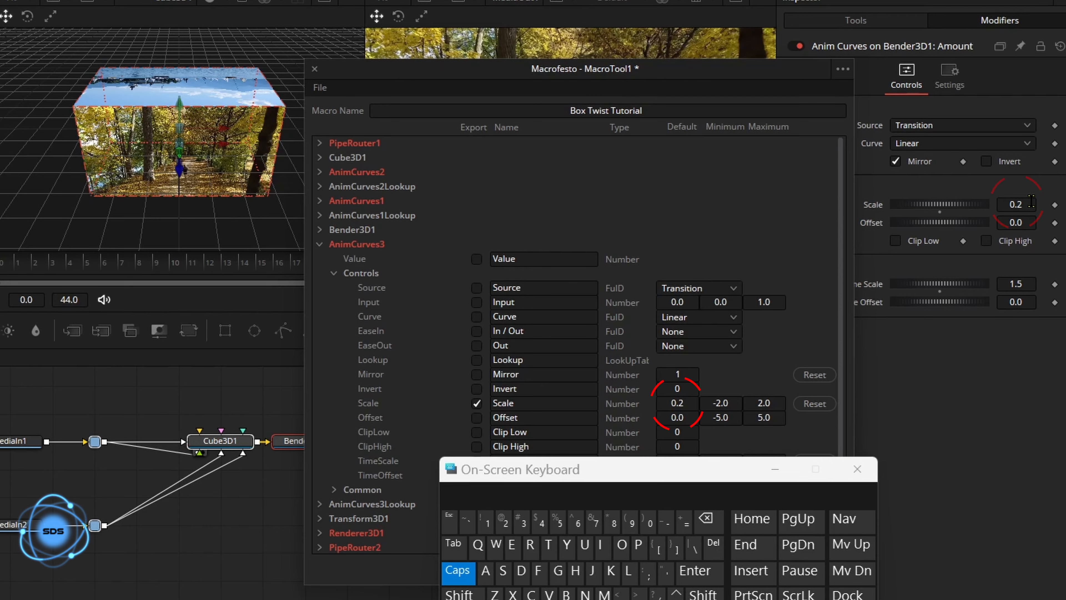
click(532, 409)
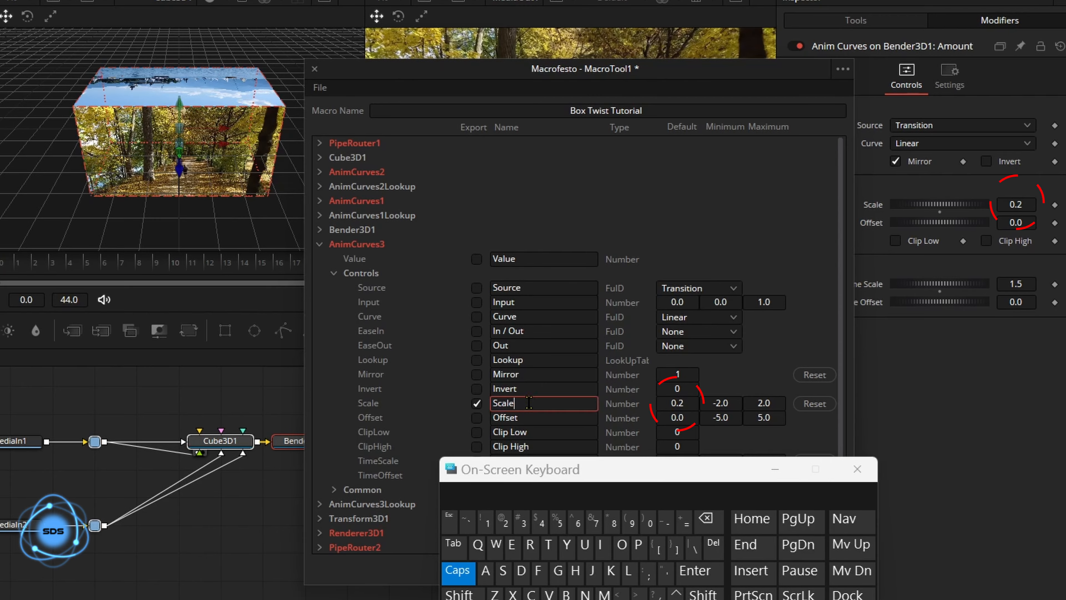
click(705, 519)
click(706, 519)
click(706, 518)
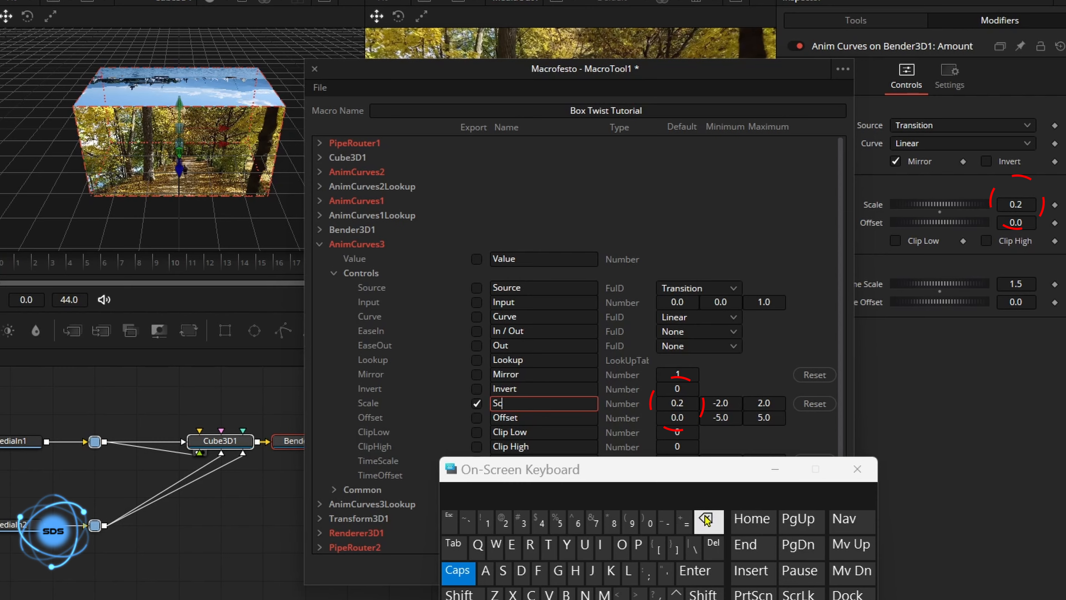
click(705, 519)
click(705, 519)
click(548, 544)
click(495, 544)
click(601, 545)
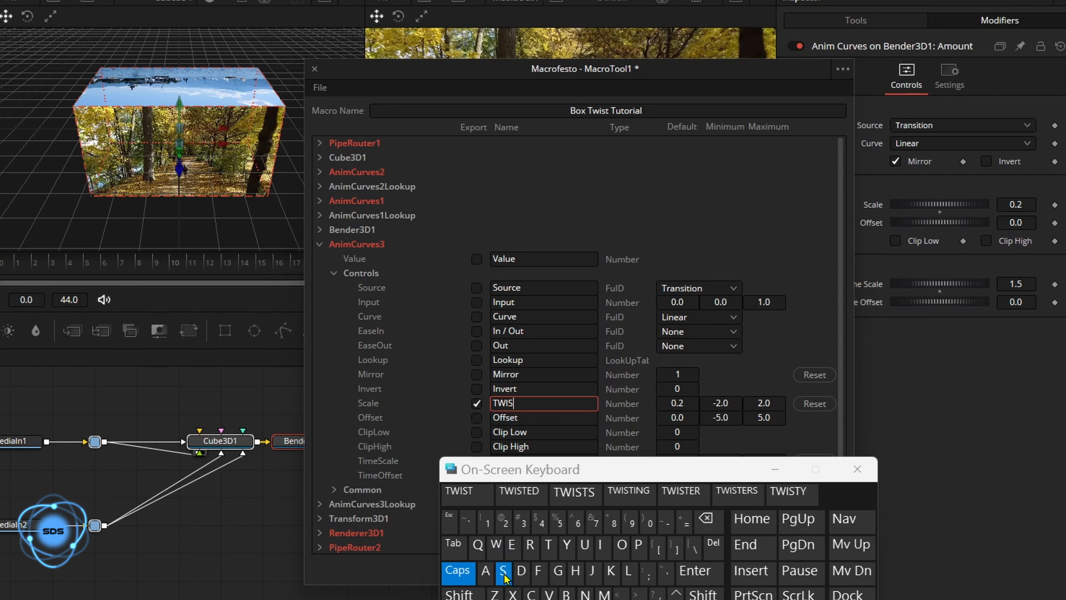
click(503, 570)
click(548, 544)
click(579, 599)
click(485, 570)
click(604, 594)
click(622, 544)
click(584, 544)
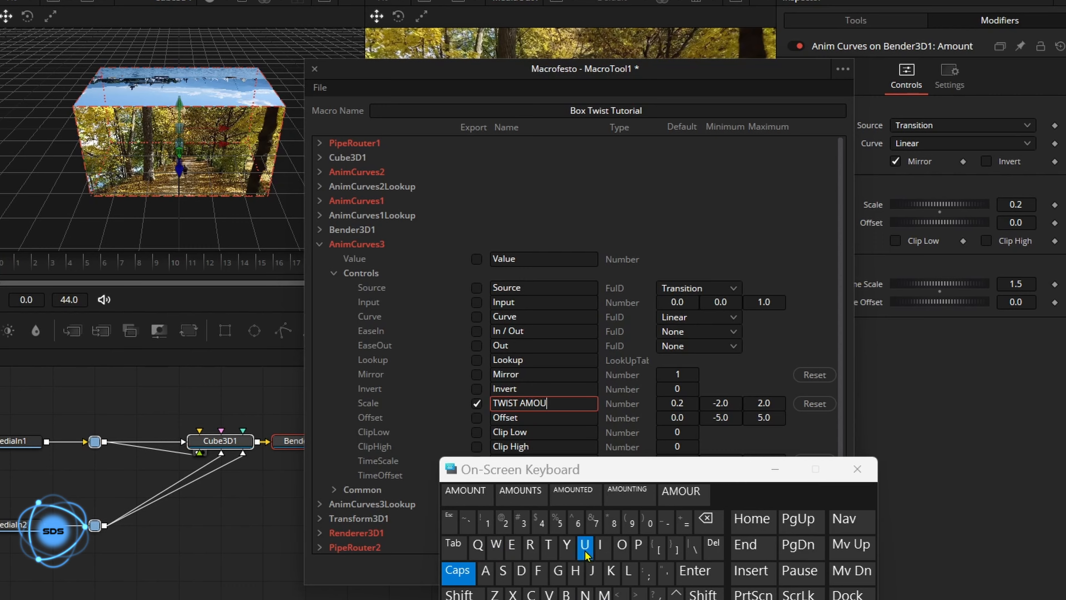
- Export the remaining AnimCurves3 controls, rename Source to TWIST SOURCE, and collapse the list
click(467, 491)
click(476, 287)
click(477, 302)
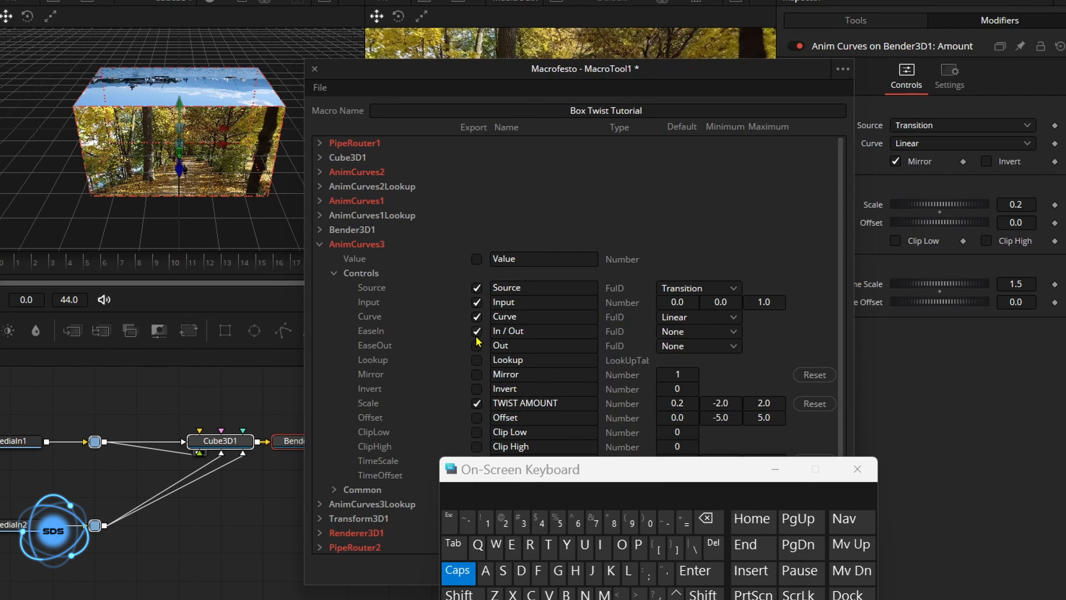
click(541, 286)
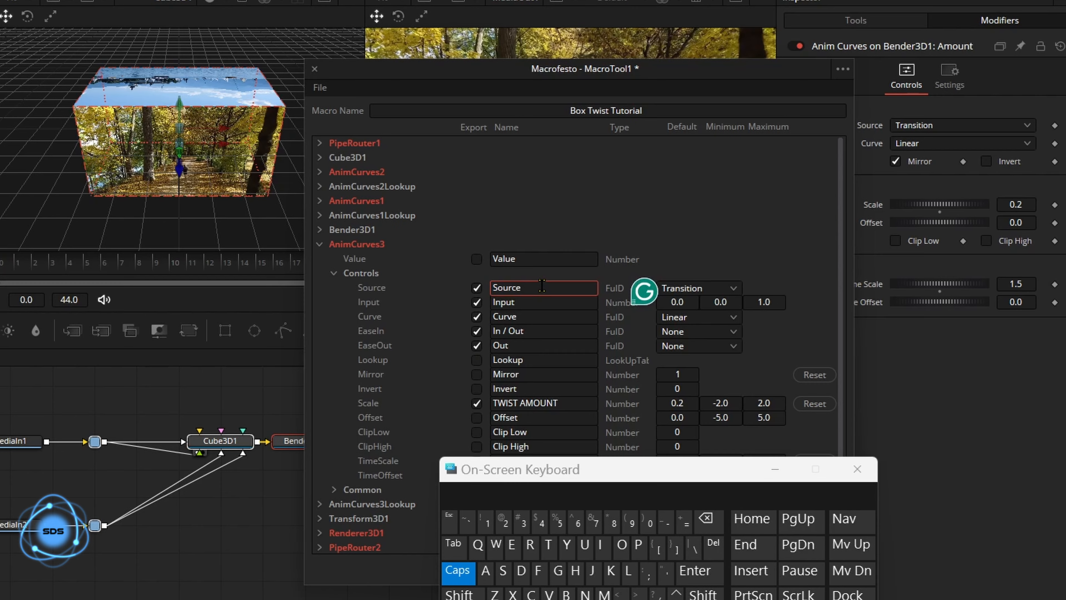
click(706, 519)
click(548, 544)
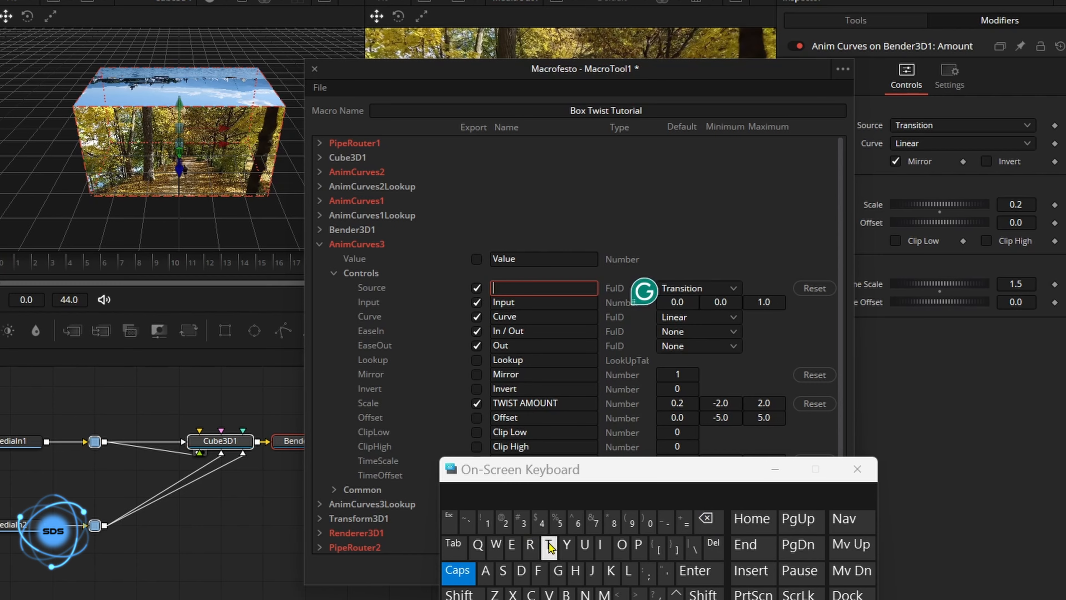
click(495, 546)
click(600, 546)
click(502, 572)
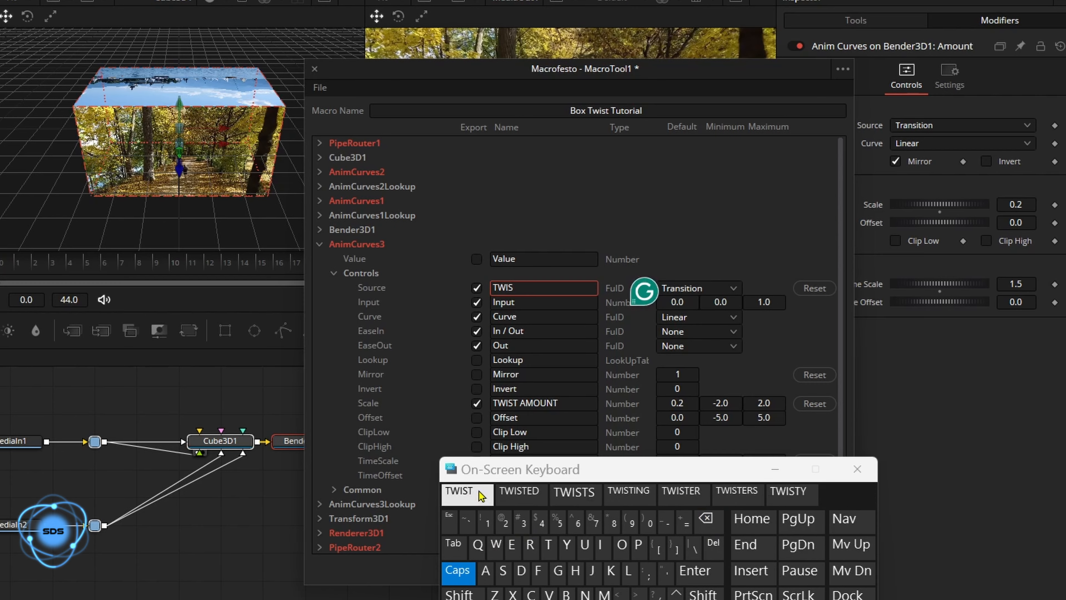
click(467, 493)
click(503, 572)
click(622, 544)
click(584, 544)
click(468, 492)
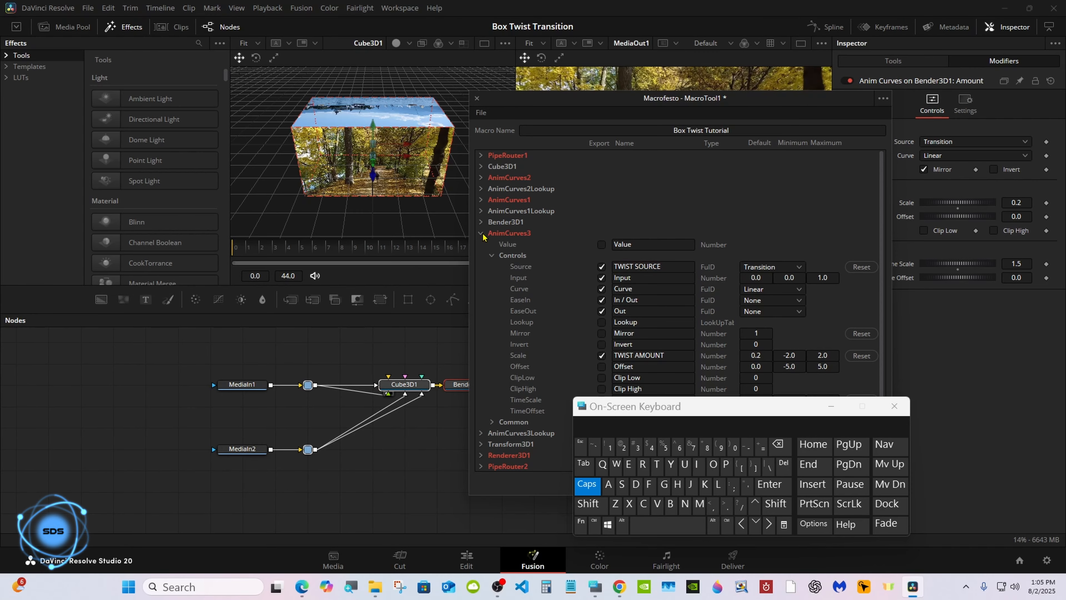
click(432, 237)
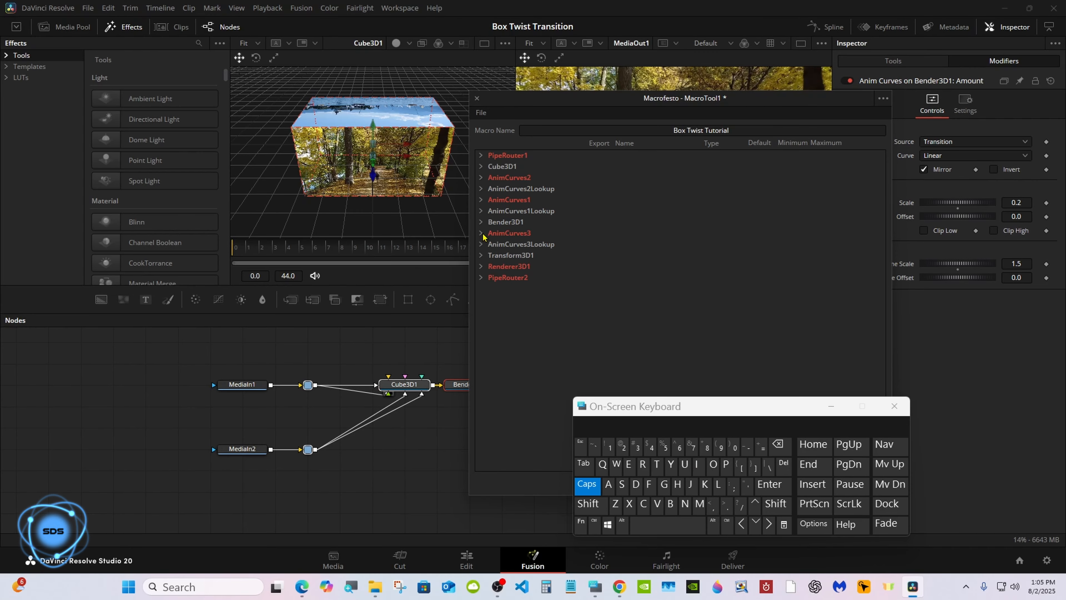
- Save the macro as a group in Templates > Edit > Transitions > BOX TWIST, then close the editor
click(482, 112)
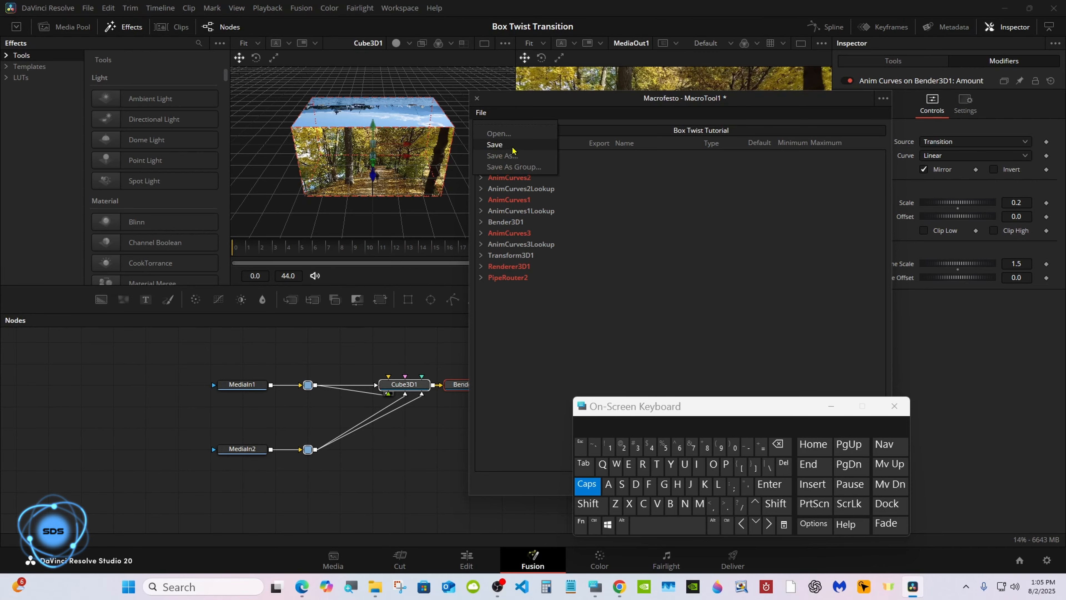
click(523, 167)
drag(630, 408, 676, 303)
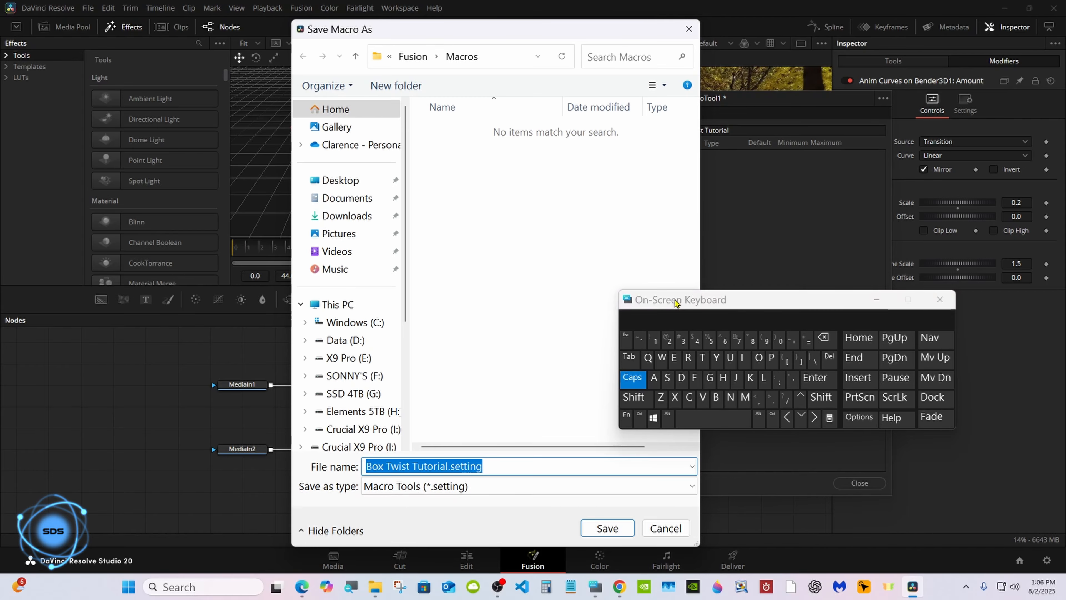
click(410, 54)
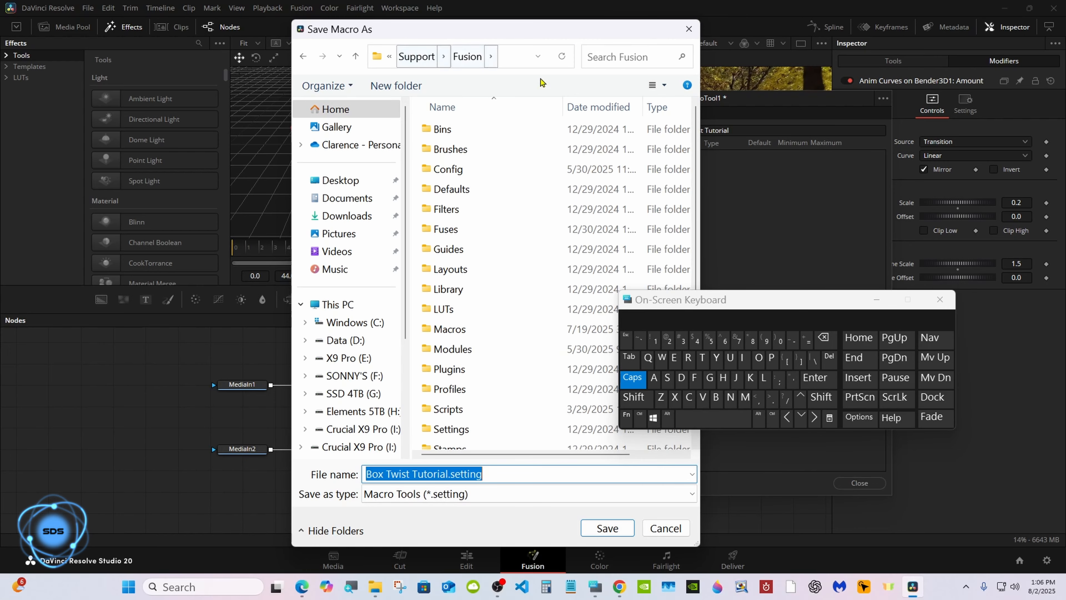
scroll(696, 181, down, 1)
double_click(525, 444)
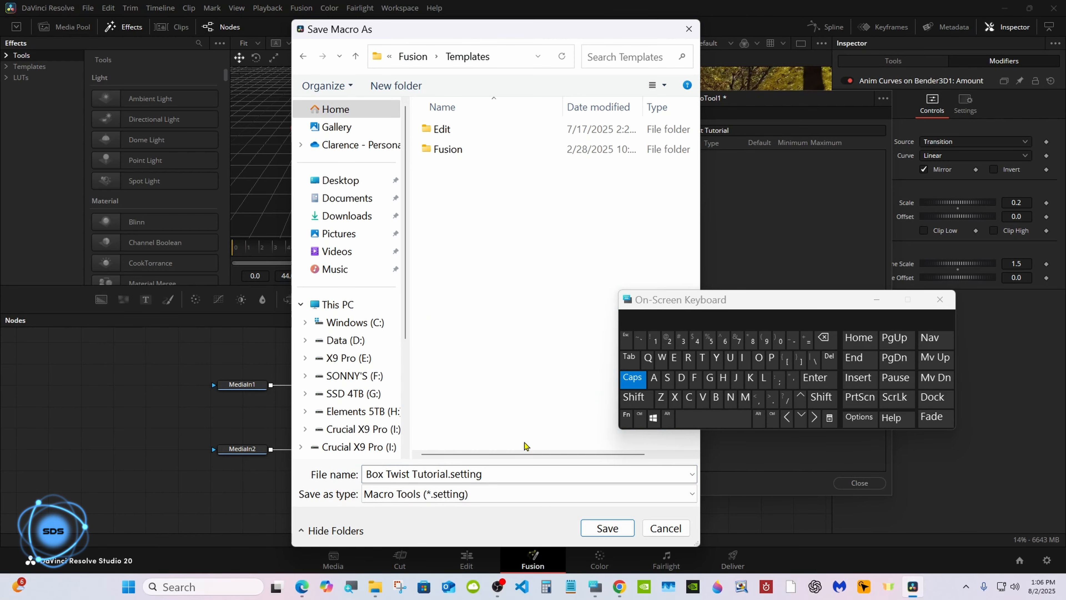
double_click(504, 133)
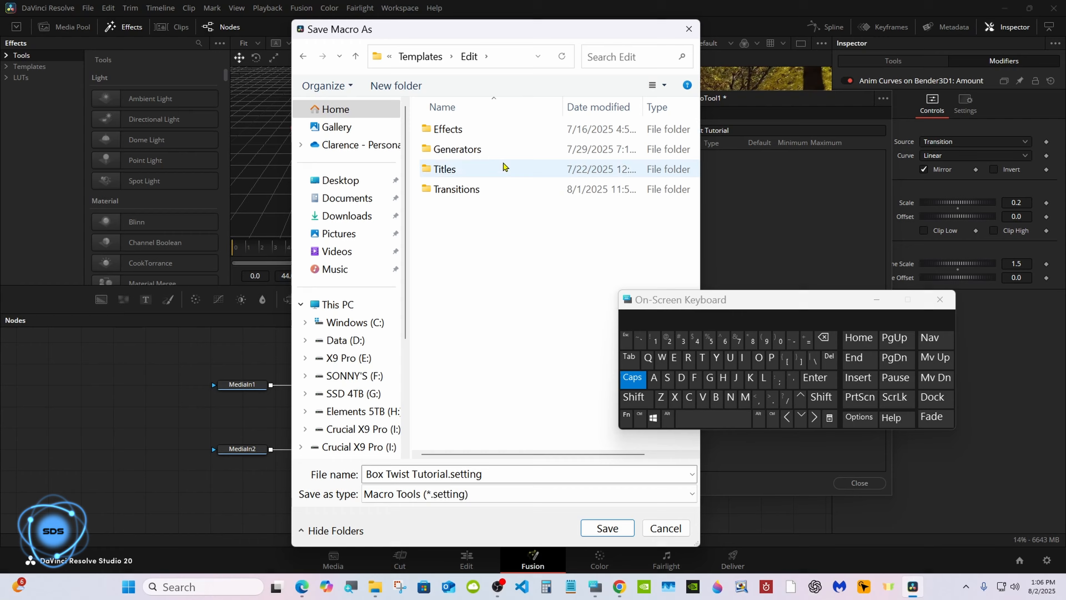
click(504, 191)
double_click(504, 191)
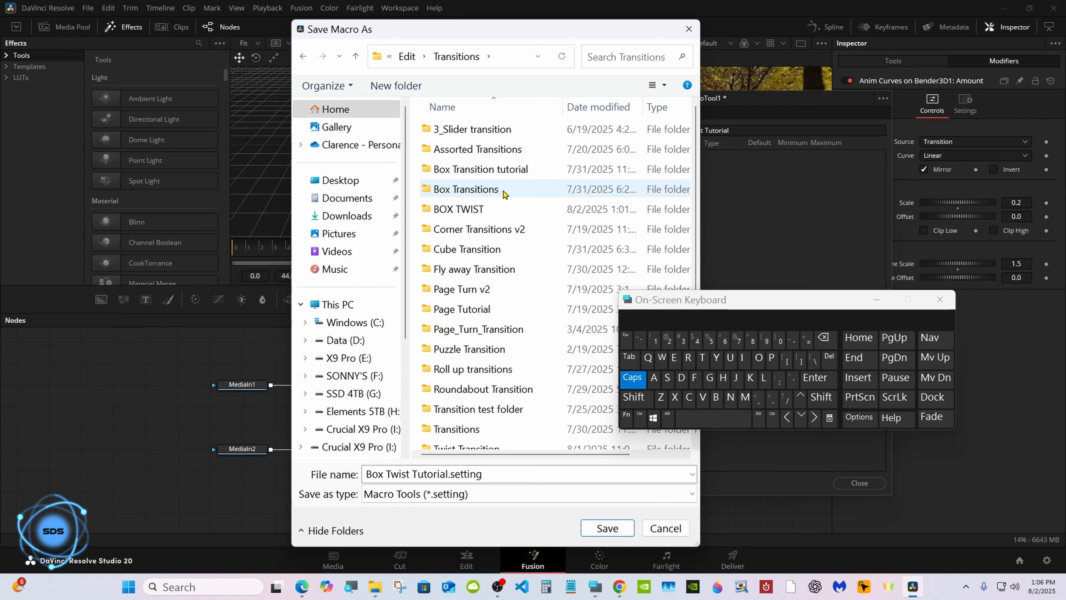
double_click(502, 208)
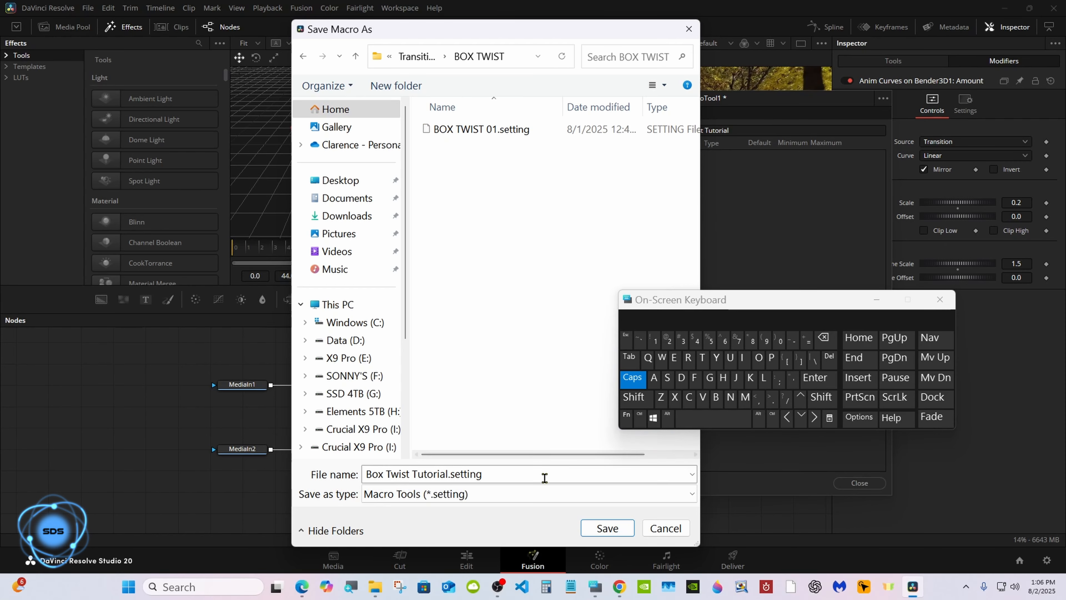
click(588, 528)
click(876, 299)
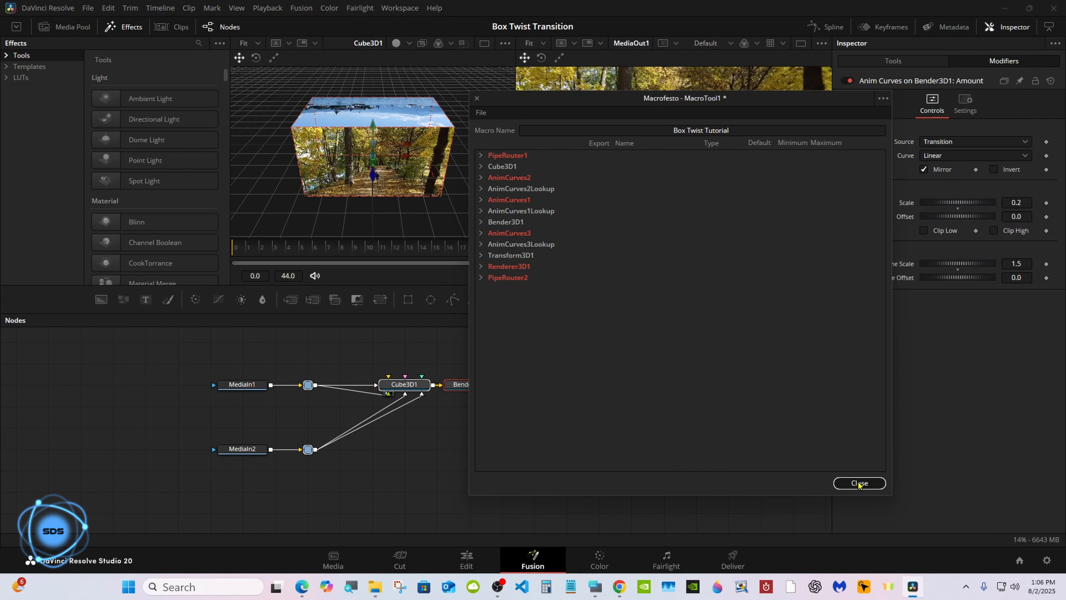
click(859, 483)
- Drag Box Twist Tutorial from Video Transitions > BOX TWIST onto the cut between Compound Clips 2 and 3
click(465, 556)
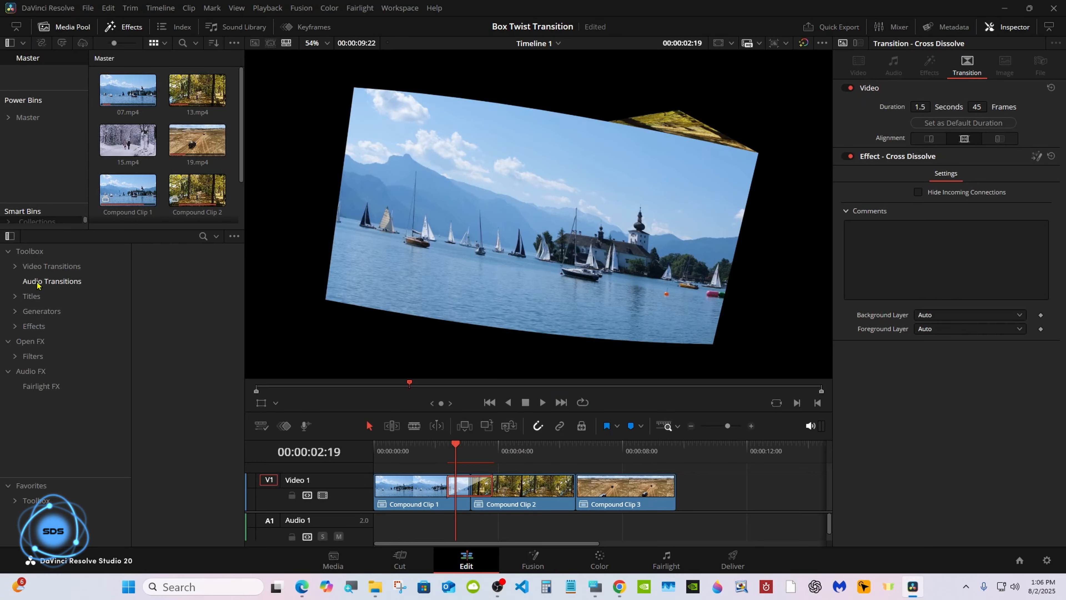
click(15, 266)
click(48, 311)
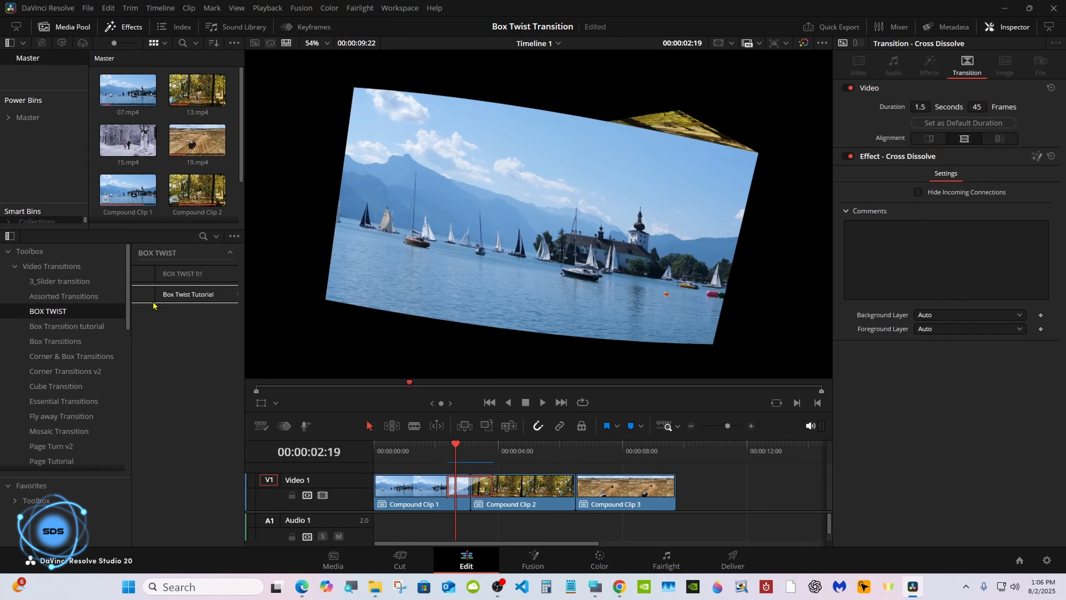
drag(155, 299, 563, 487)
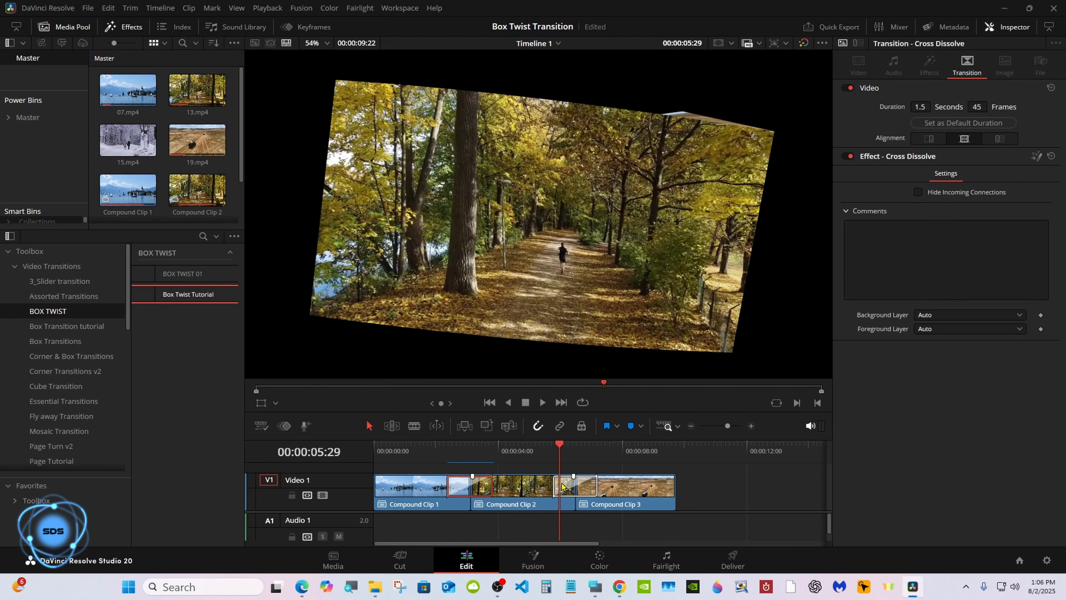
click(563, 486)
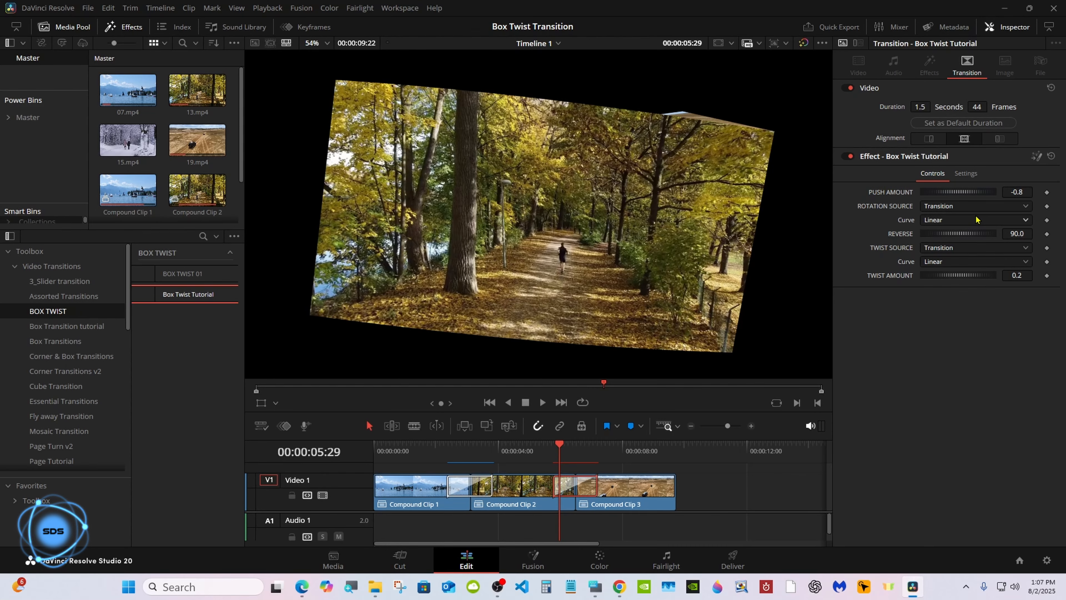
- Try a stronger push amount, undo it, and play back the transition
drag(974, 197, 965, 194)
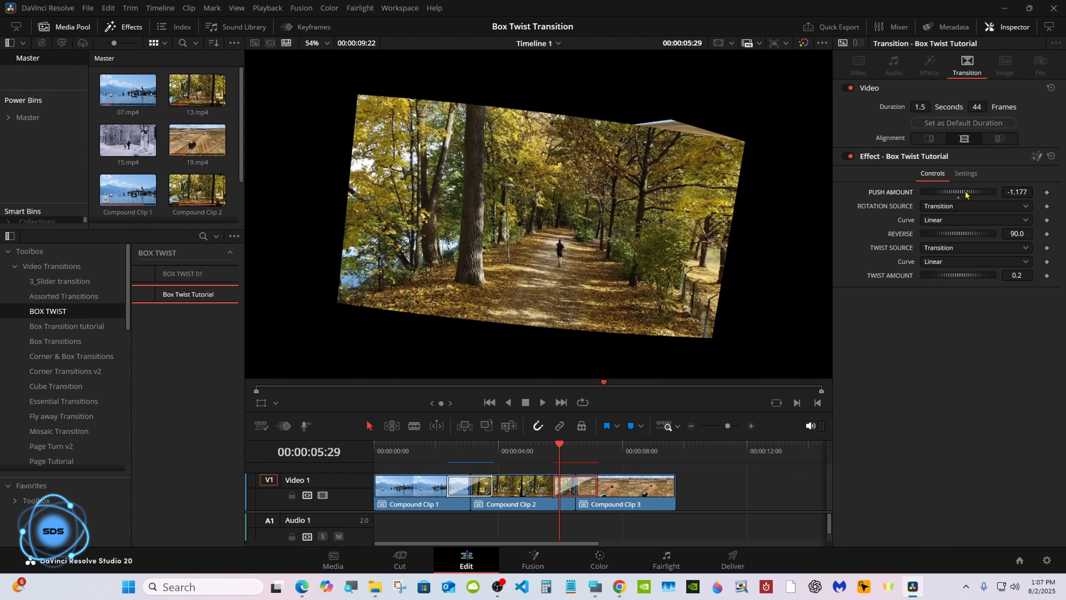
key(ctrl+z)
click(549, 452)
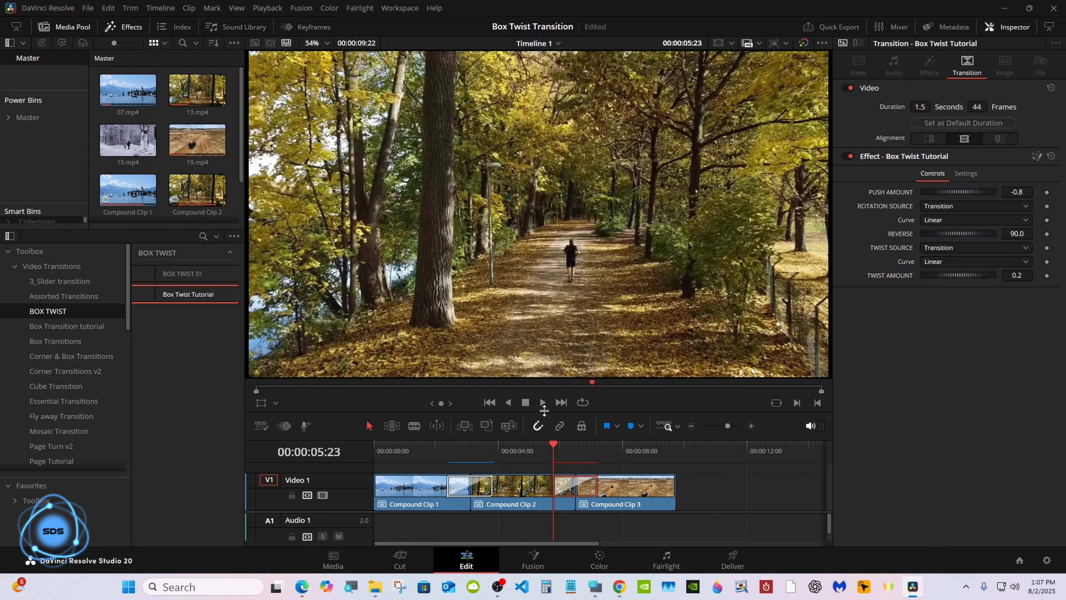
click(542, 404)
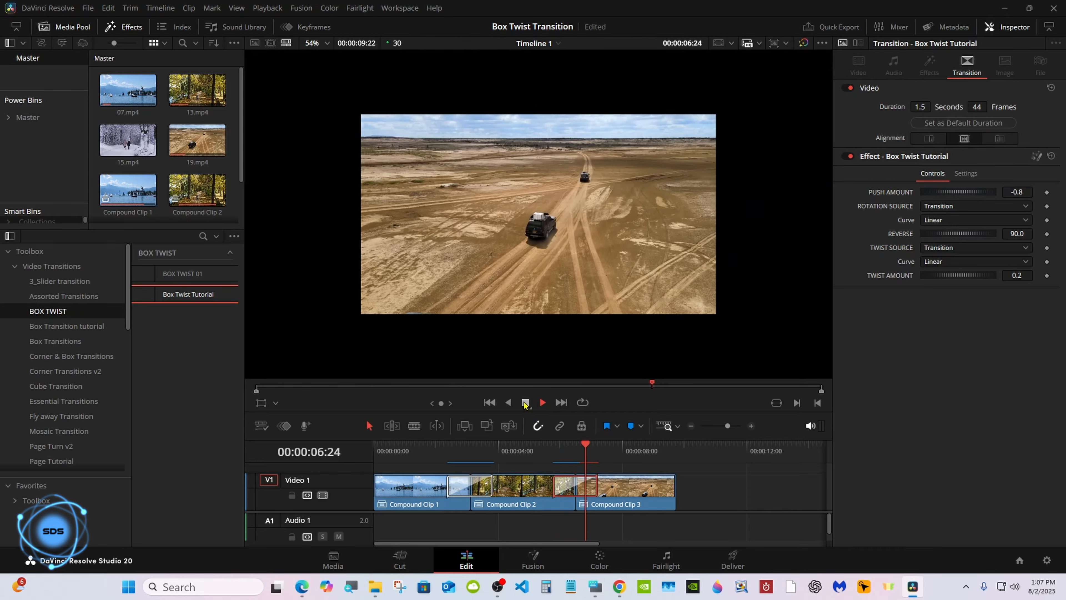
click(524, 403)
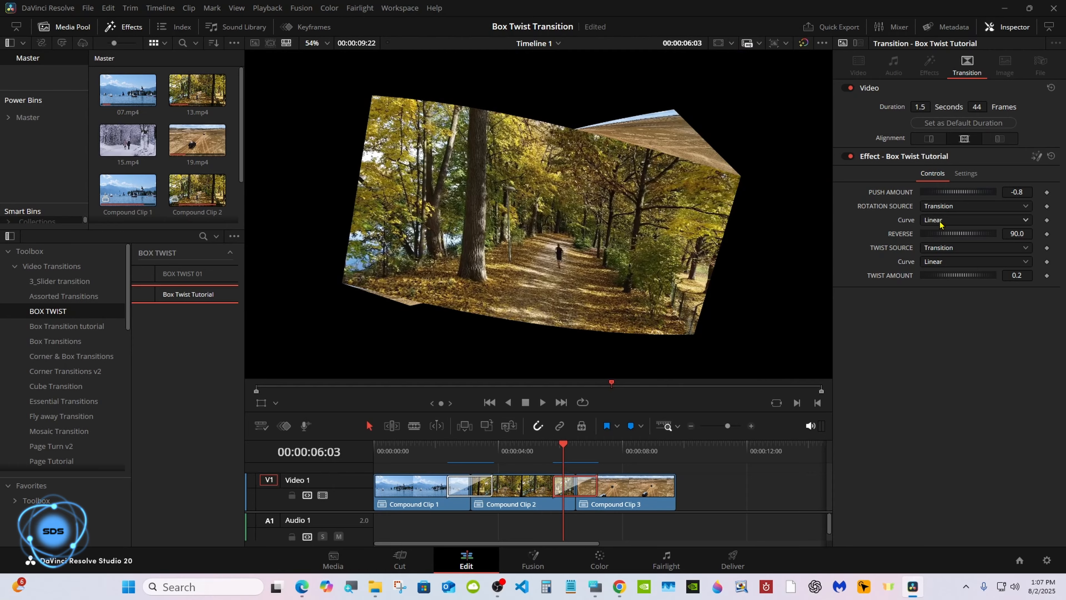
- Set the rotation curve to Easing with Back in and out, and preview the result
click(940, 221)
click(939, 249)
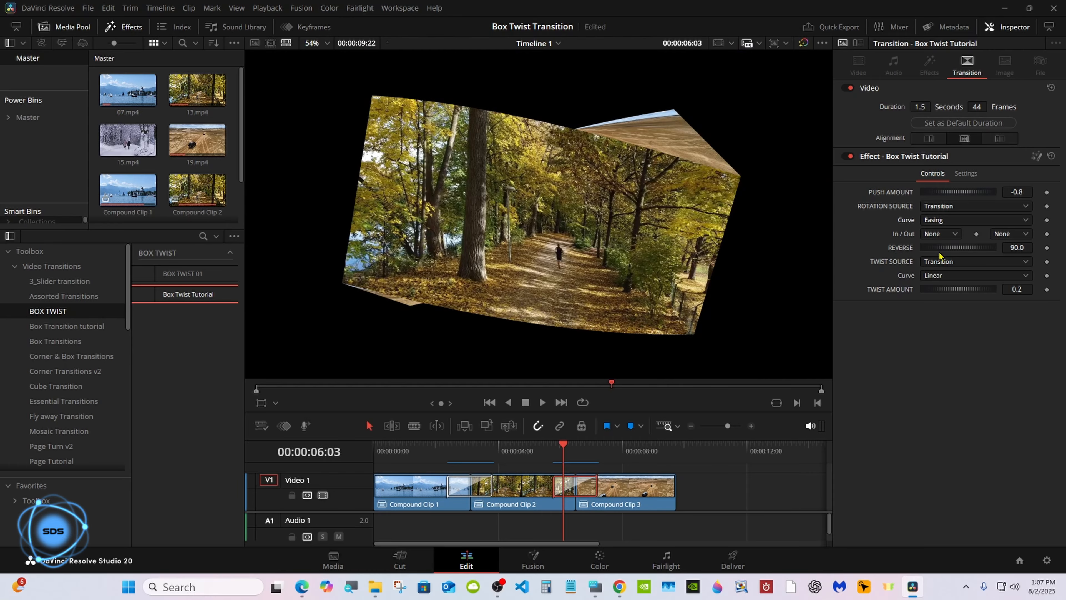
click(940, 237)
click(932, 346)
key(space)
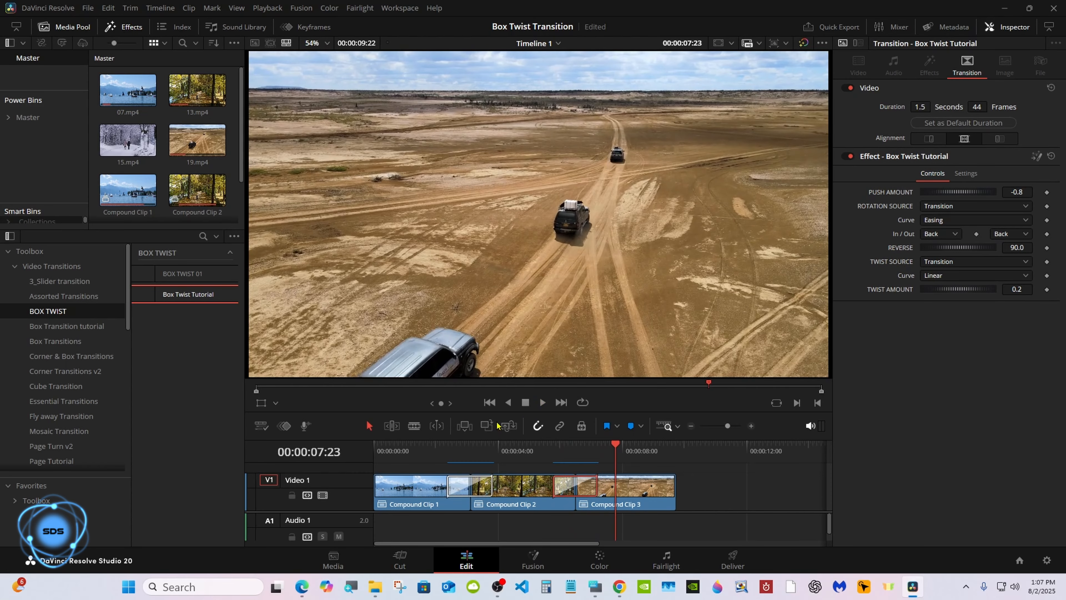
click(573, 457)
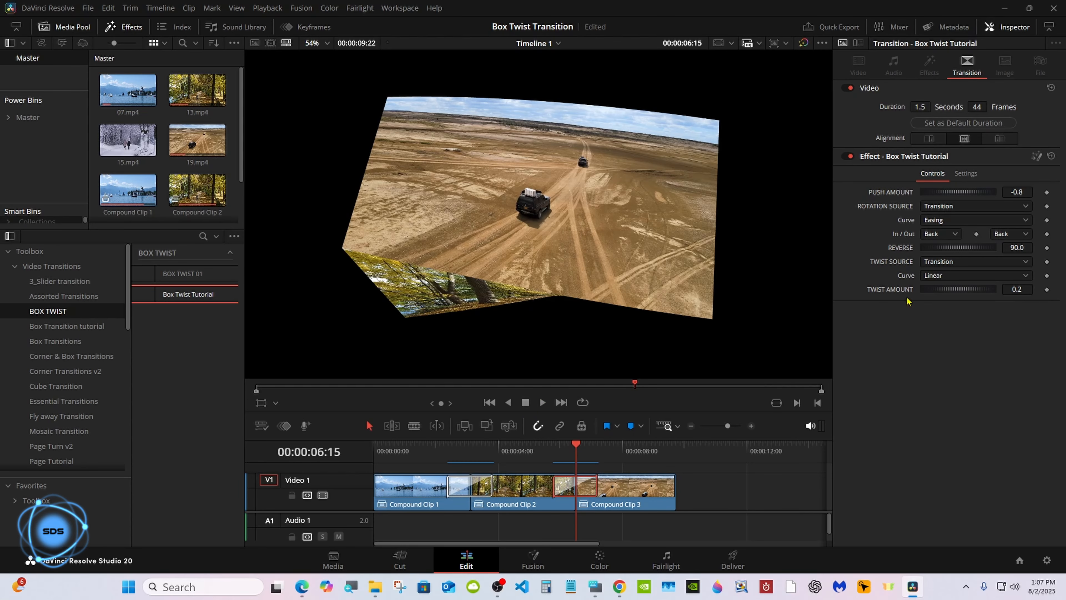